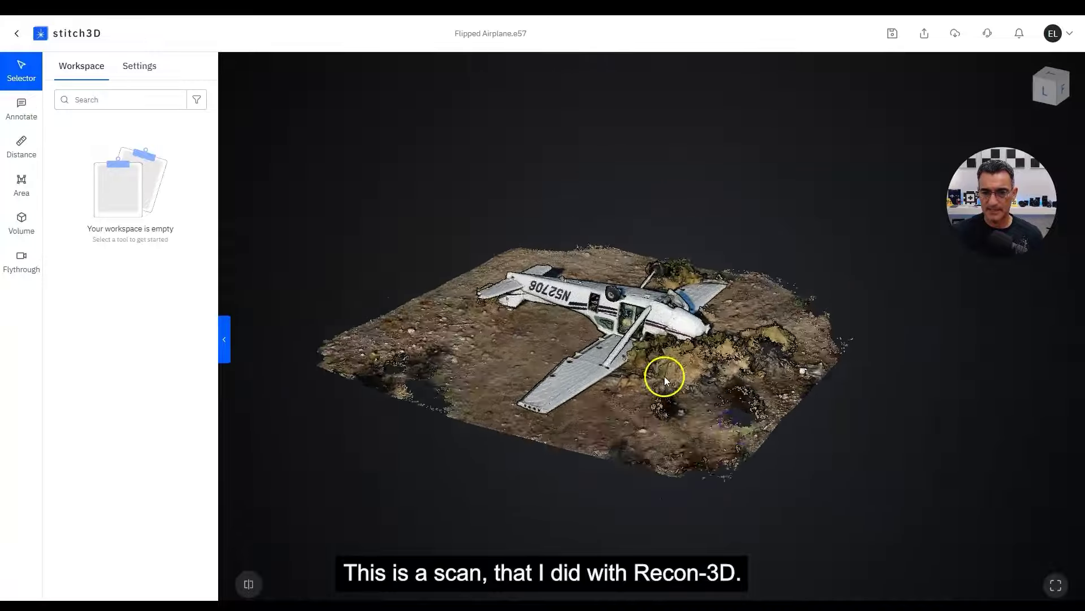
Set the scan's display mode to Adaptive and check how the points on the airplane's wing look at different distances.
scroll(625, 350, "down", 10)
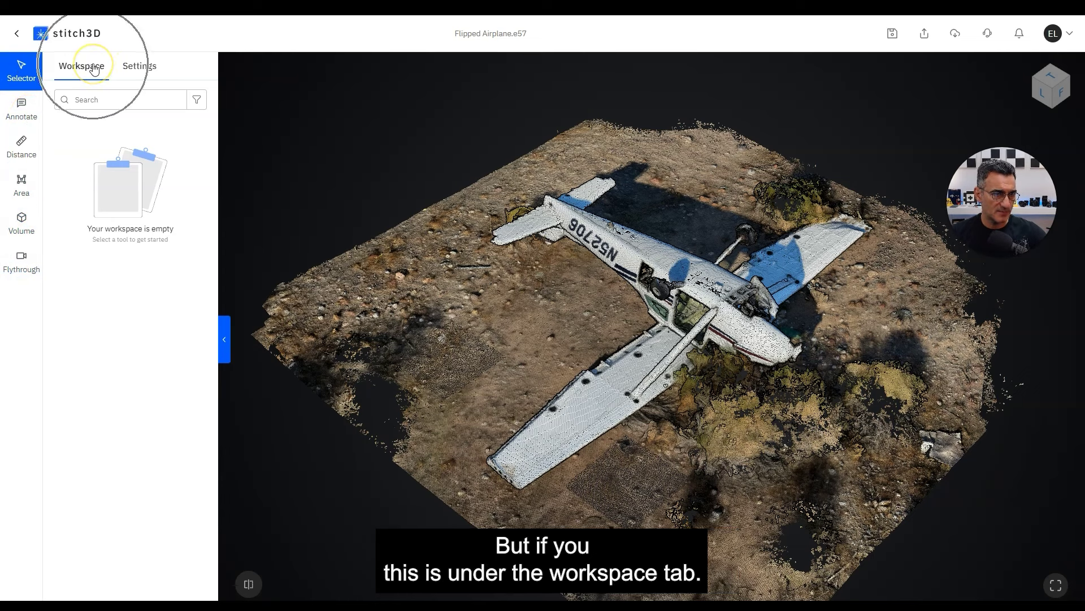
left_click(139, 68)
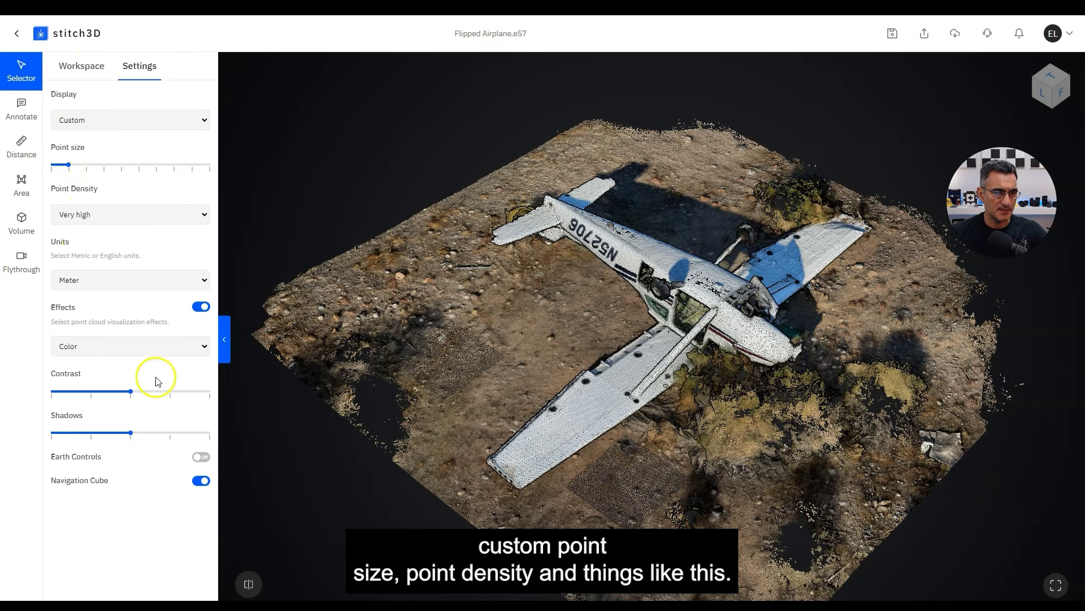
left_click(83, 122)
left_click(74, 145)
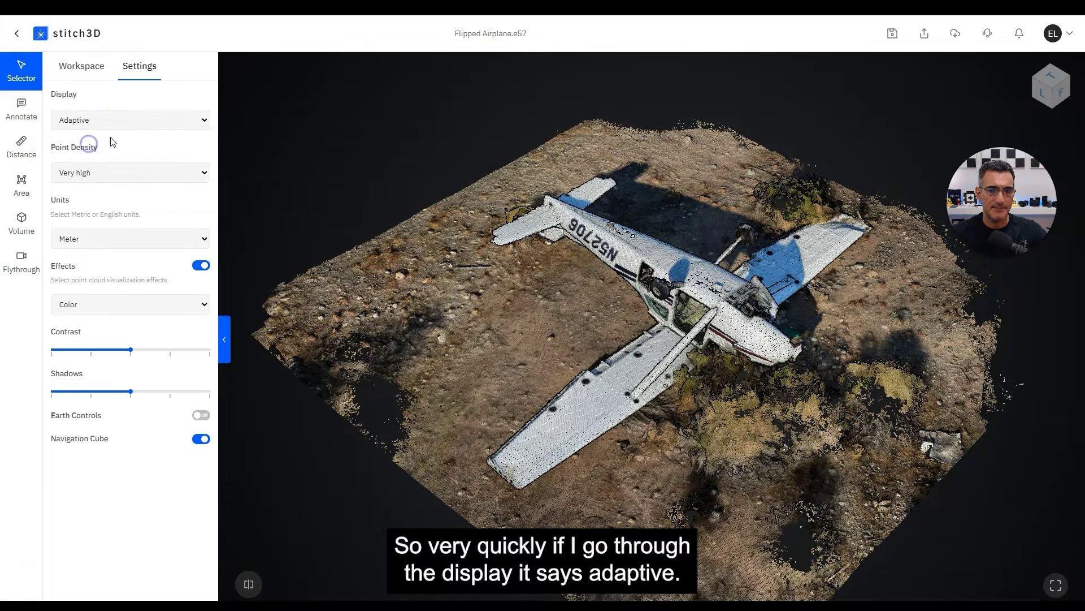
double_click(677, 314)
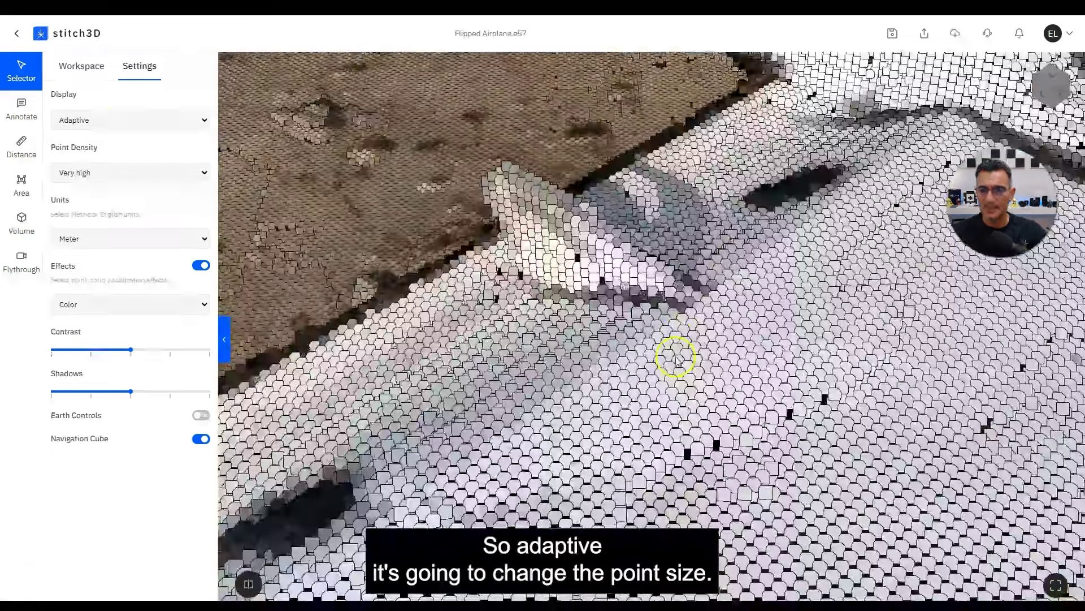
scroll(617, 282, "down", 10)
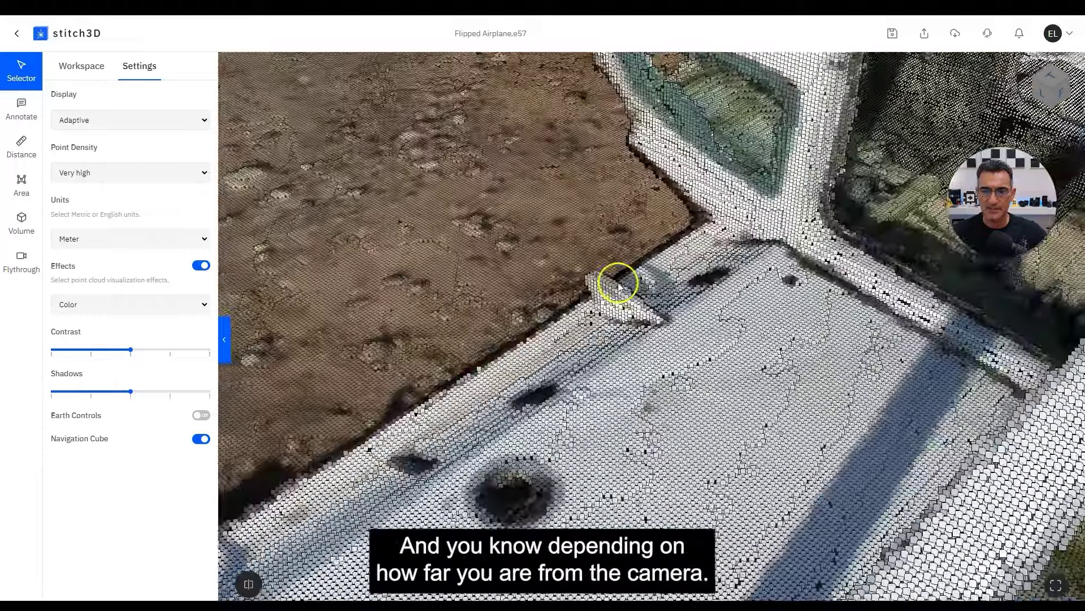
scroll(615, 297, "down", 5)
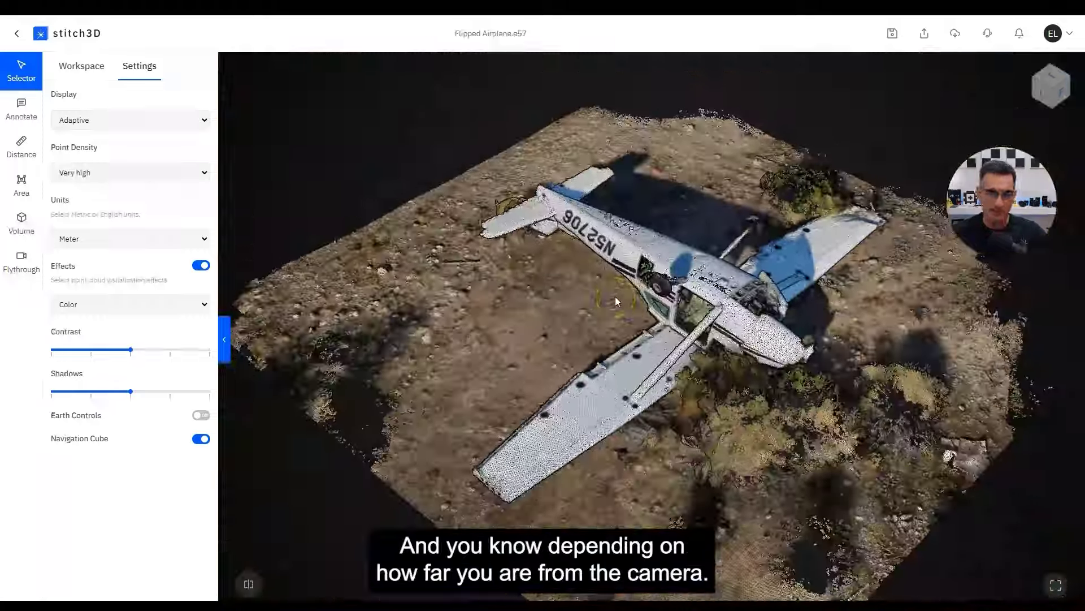
Set the display mode to Custom and increase the point size to the second notch.
left_click(90, 118)
left_click(88, 135)
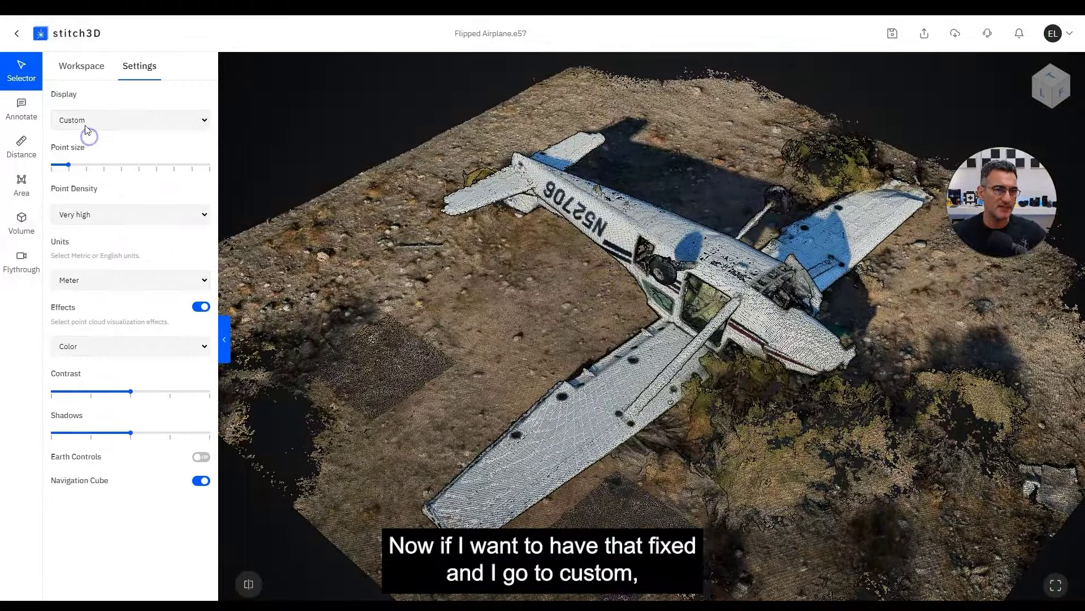
scroll(681, 194, "up", 10)
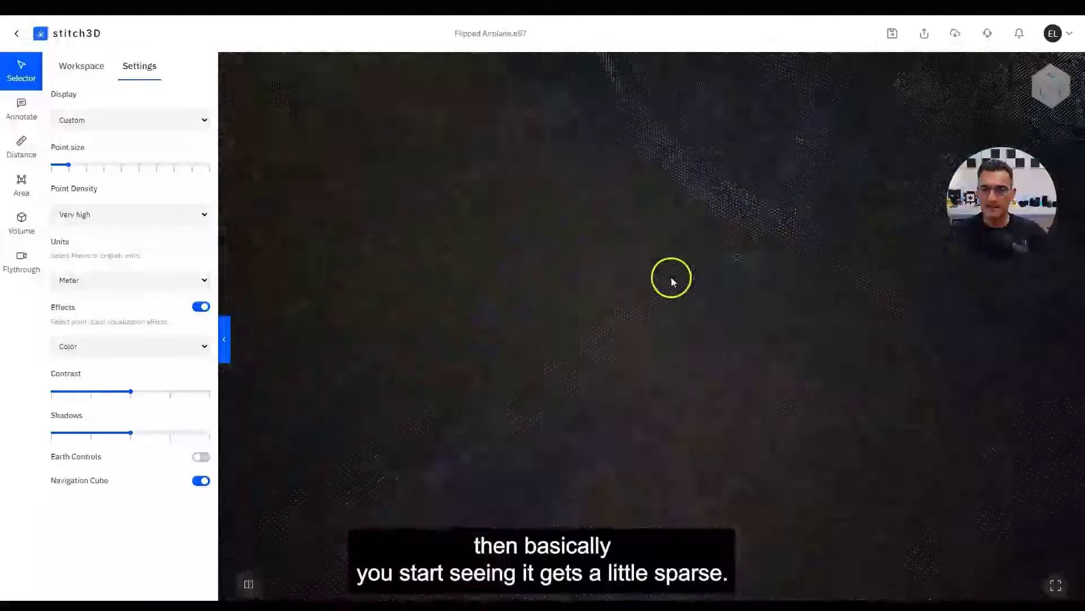
mouse_move(67, 164)
left_mouse_down()
mouse_move(165, 171)
mouse_move(68, 170)
mouse_move(87, 172)
left_mouse_up()
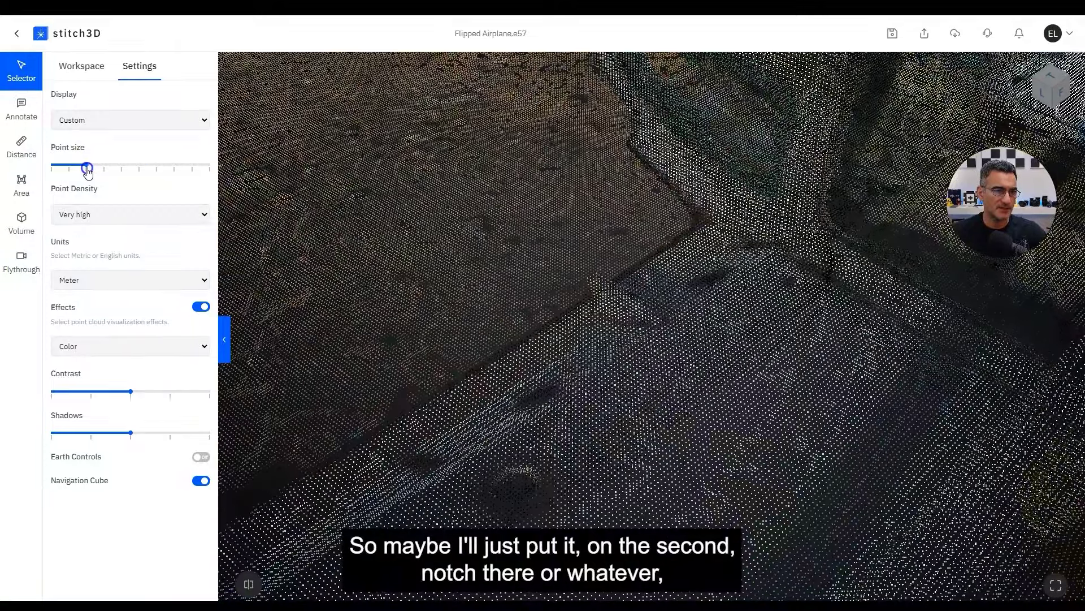
scroll(590, 198, "down", 10)
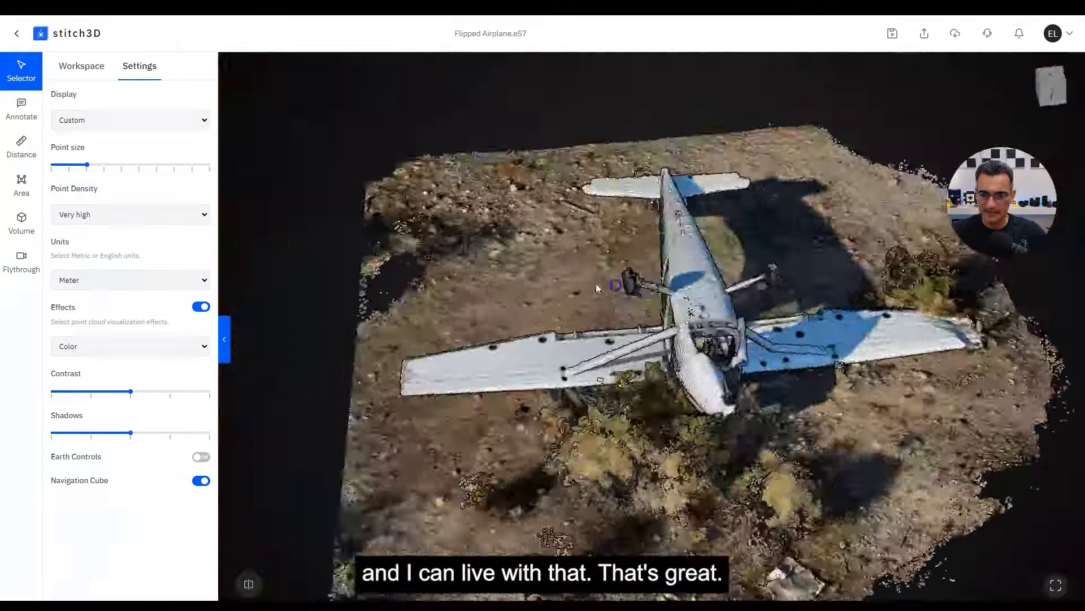
left_click_drag(596, 283, 633, 324)
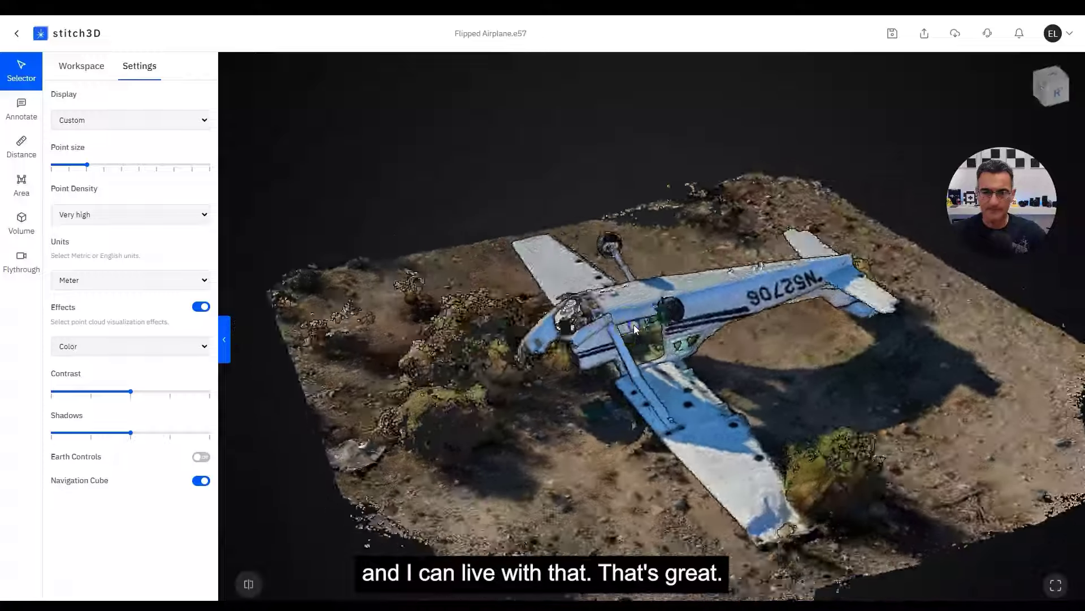
Try the point cloud at Low point density, and set the density back to Very high.
left_click(79, 224)
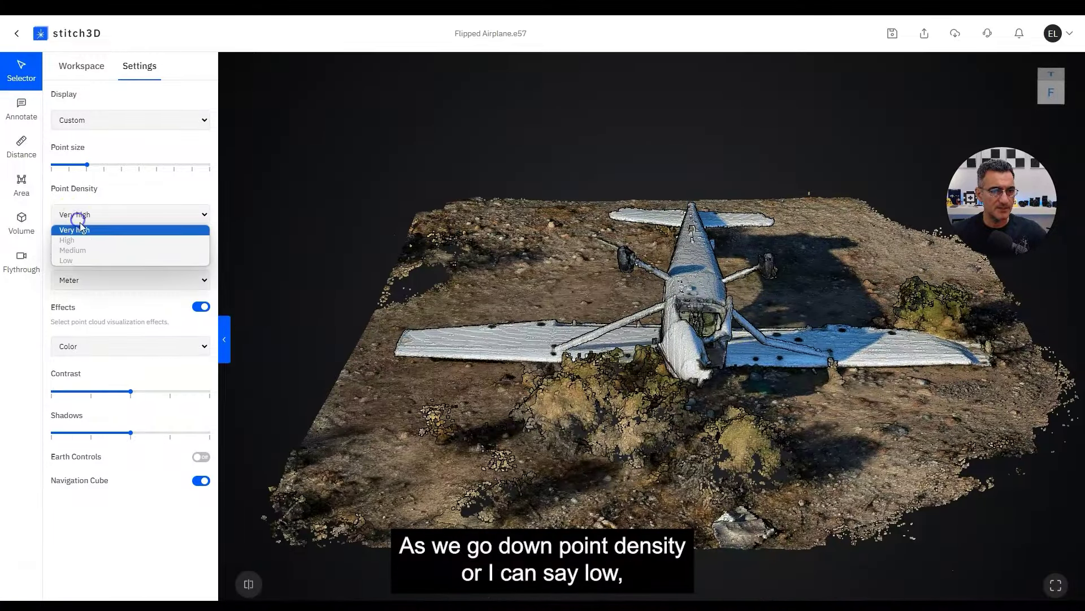
left_click(88, 261)
left_click_drag(571, 346, 609, 341)
scroll(698, 353, "up", 6)
scroll(699, 354, "down", 8)
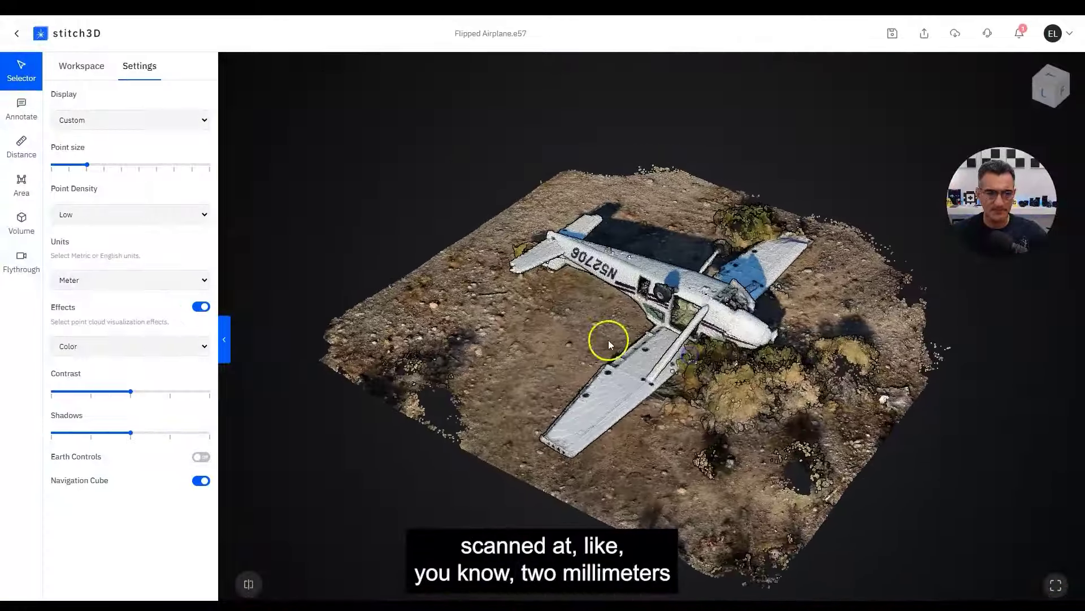
left_click(71, 215)
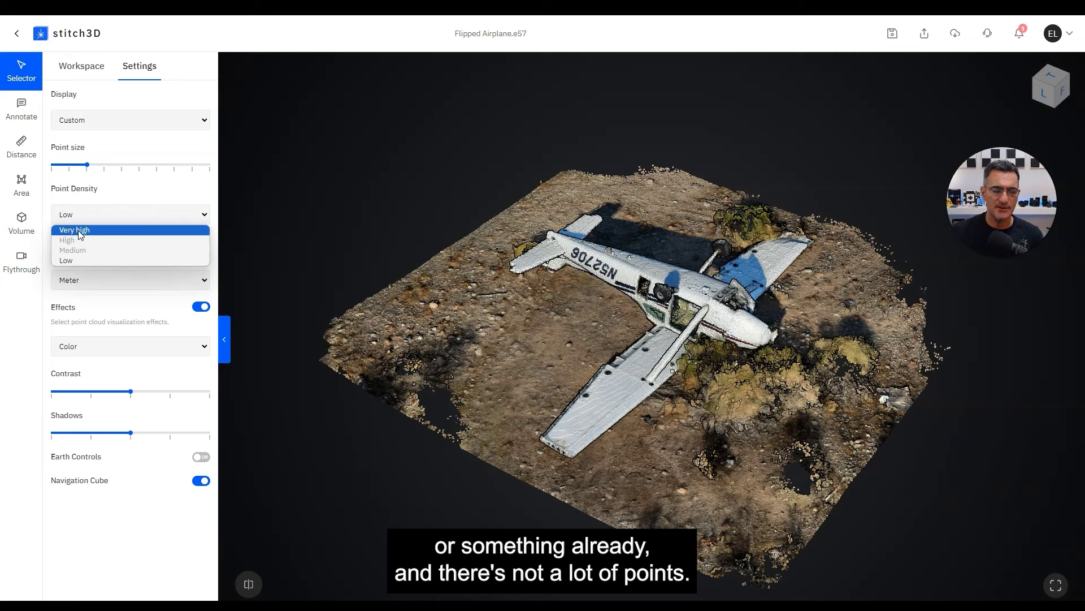
left_click(79, 231)
left_click_drag(574, 317, 142, 249)
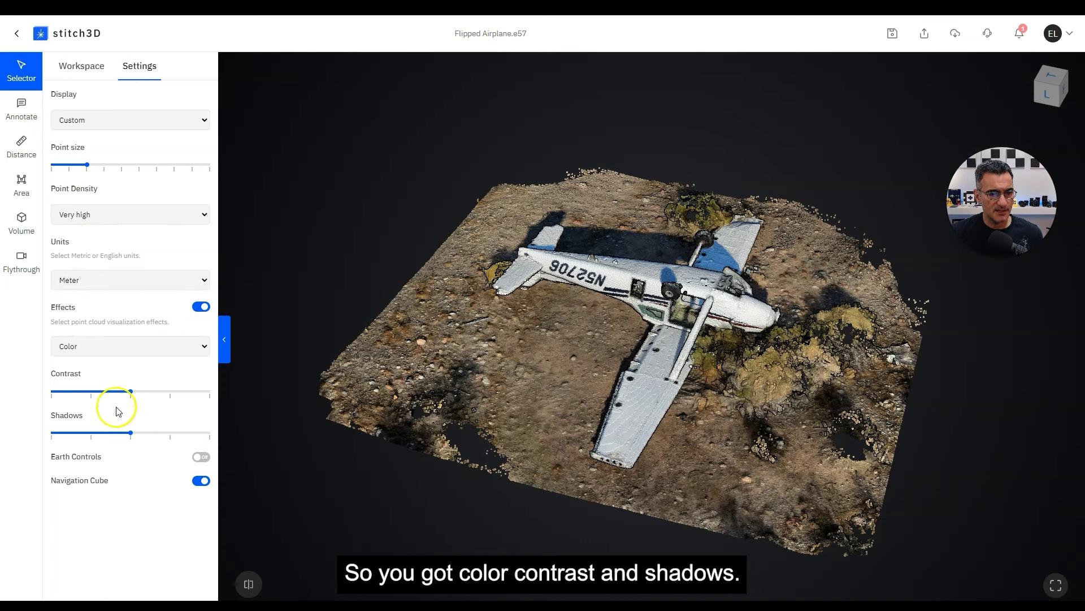
Turn off the visualization effects and display the point cloud by Elevation.
left_click_drag(575, 437, 118, 342)
left_click(202, 308)
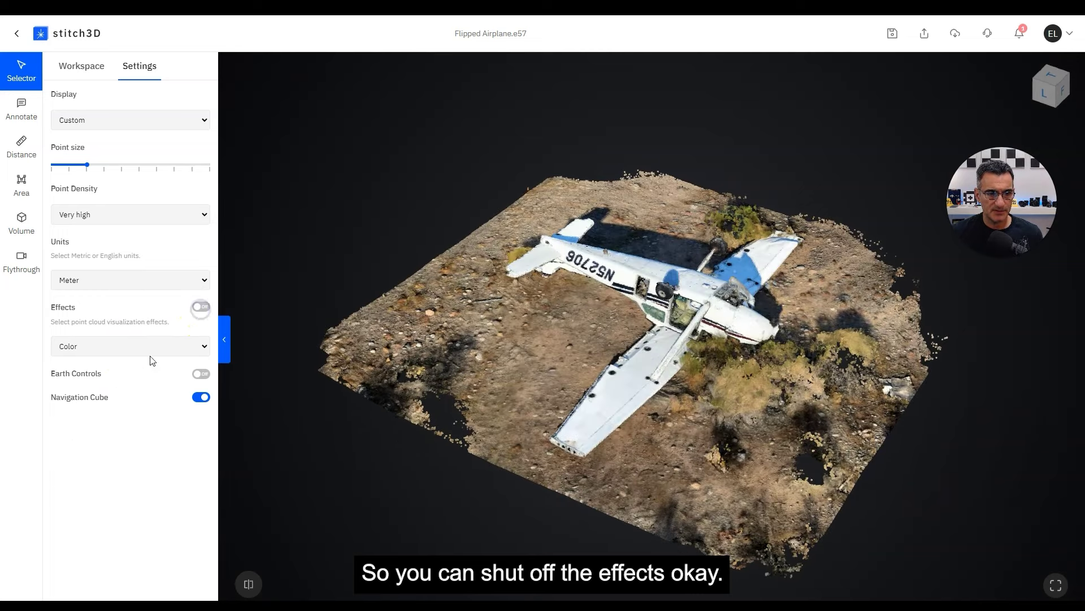
left_click(193, 380)
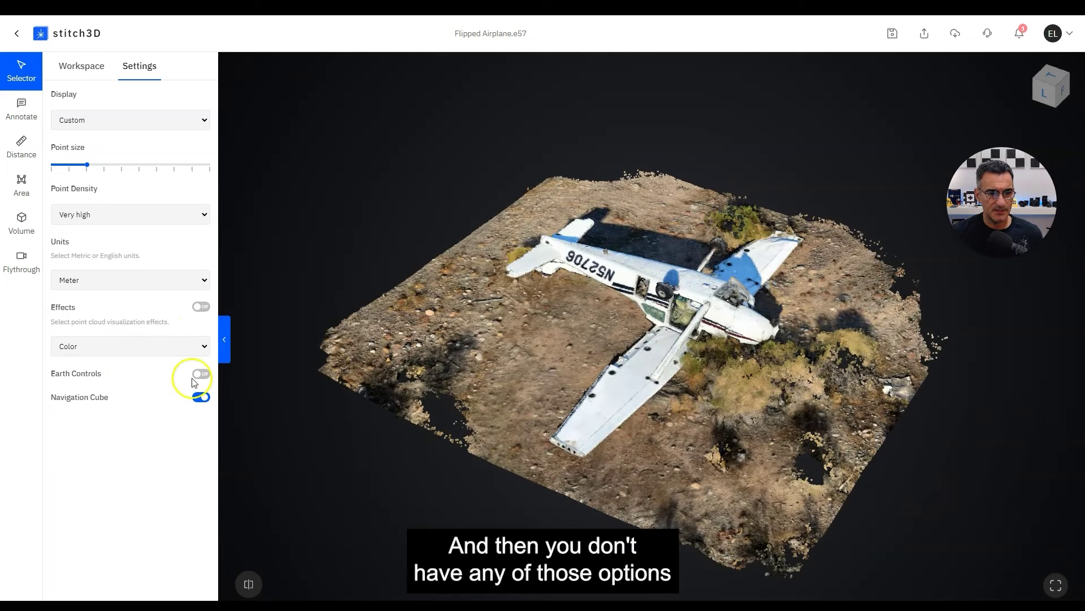
left_click(94, 352)
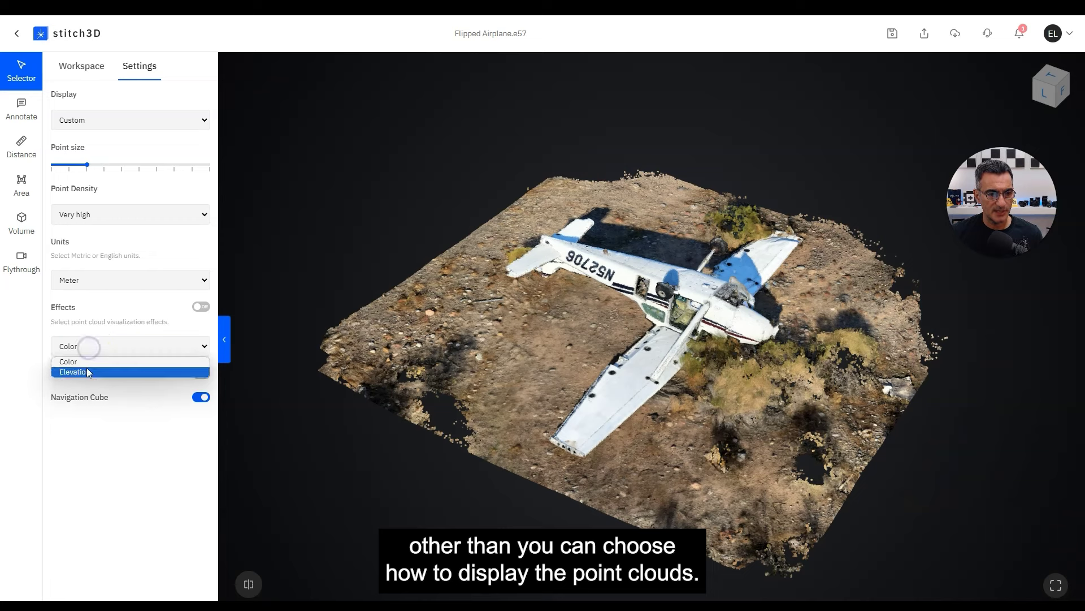
left_click(87, 368)
mouse_move(639, 383)
left_mouse_down()
mouse_move(634, 355)
mouse_move(620, 379)
left_mouse_up()
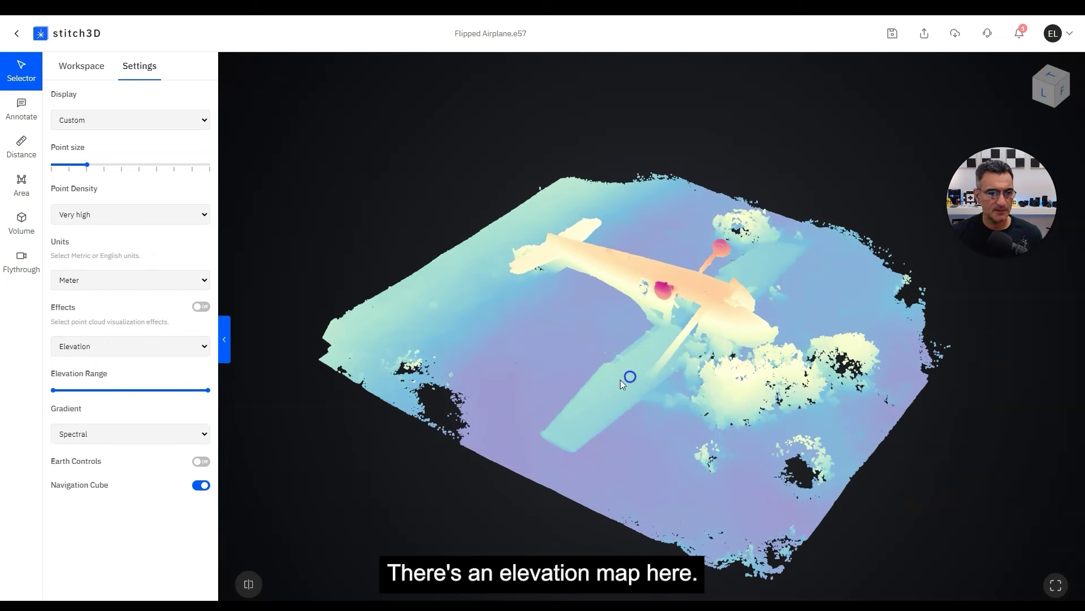
Return the point cloud display to Color and turn the visualization effects back on.
left_click(96, 349)
left_click(96, 362)
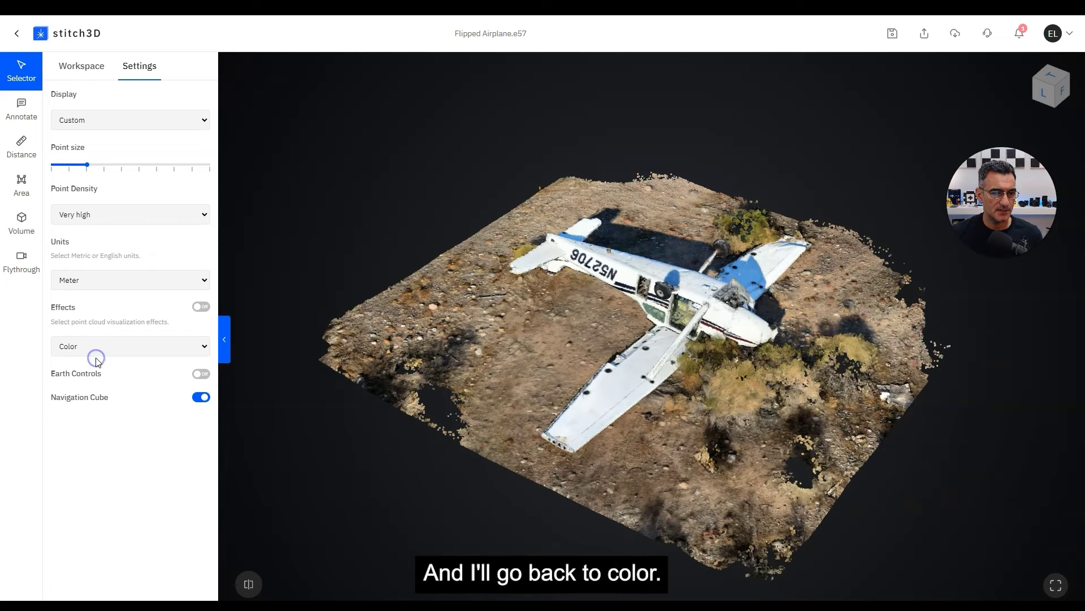
left_click(202, 307)
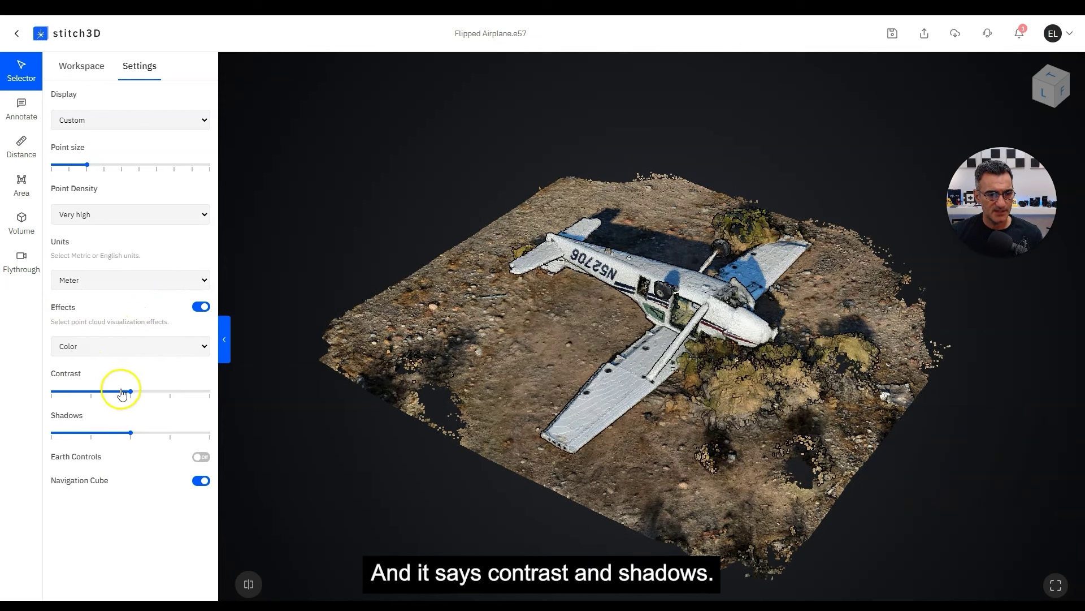
Reduce the shadows effect to its minimum and check the airplane's appearance.
left_click_drag(131, 436, 48, 426)
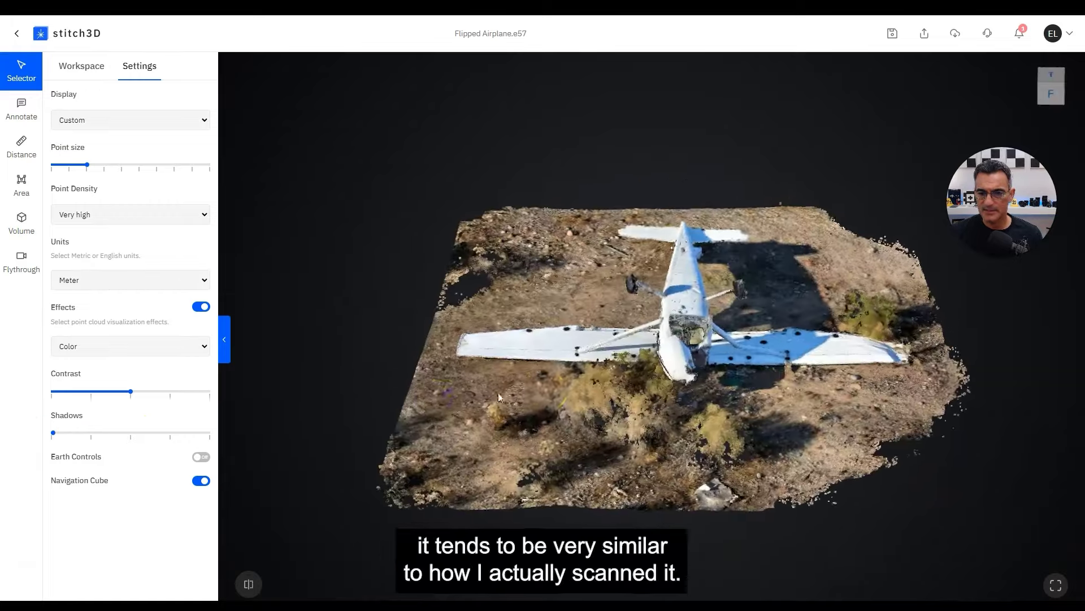
left_click_drag(650, 362, 222, 450)
scroll(679, 378, "up", 5)
scroll(643, 399, "down", 3)
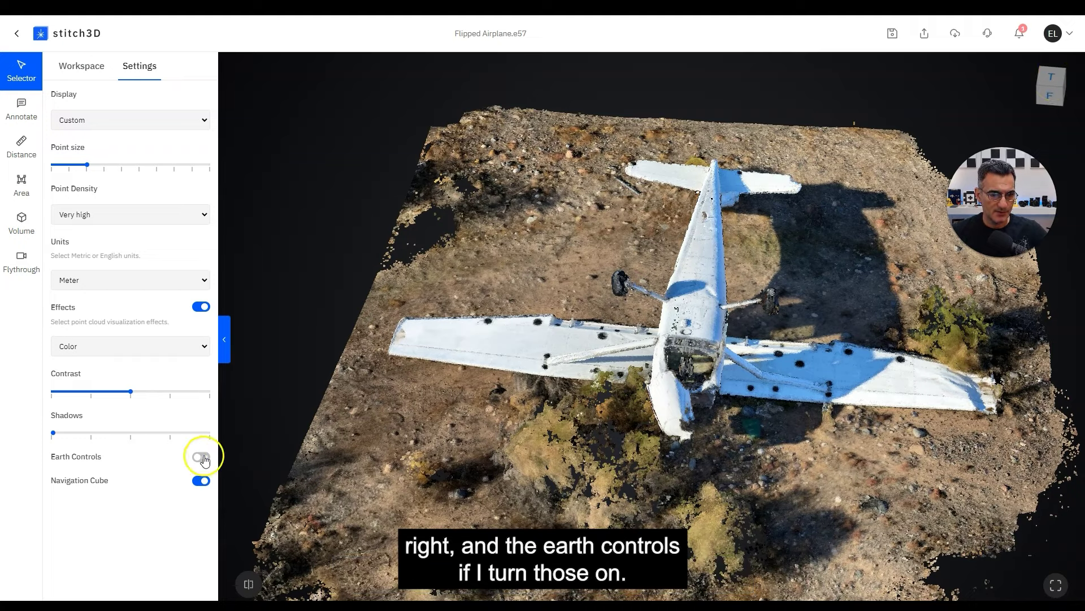
Turn on Earth Controls and enable the slice box around the scan.
right_click_drag(537, 440, 571, 442)
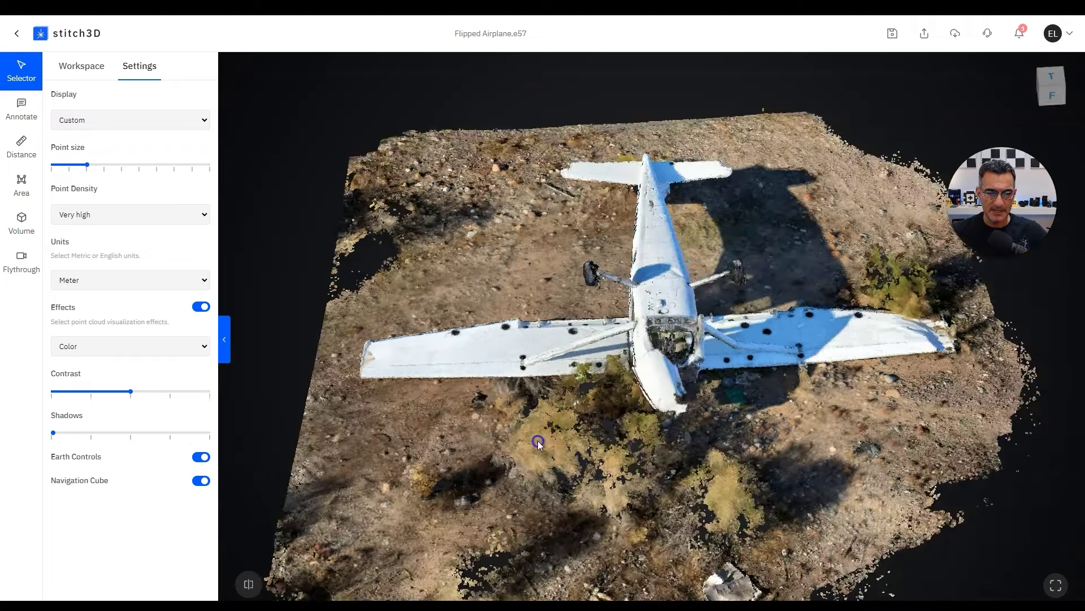
left_click(199, 458)
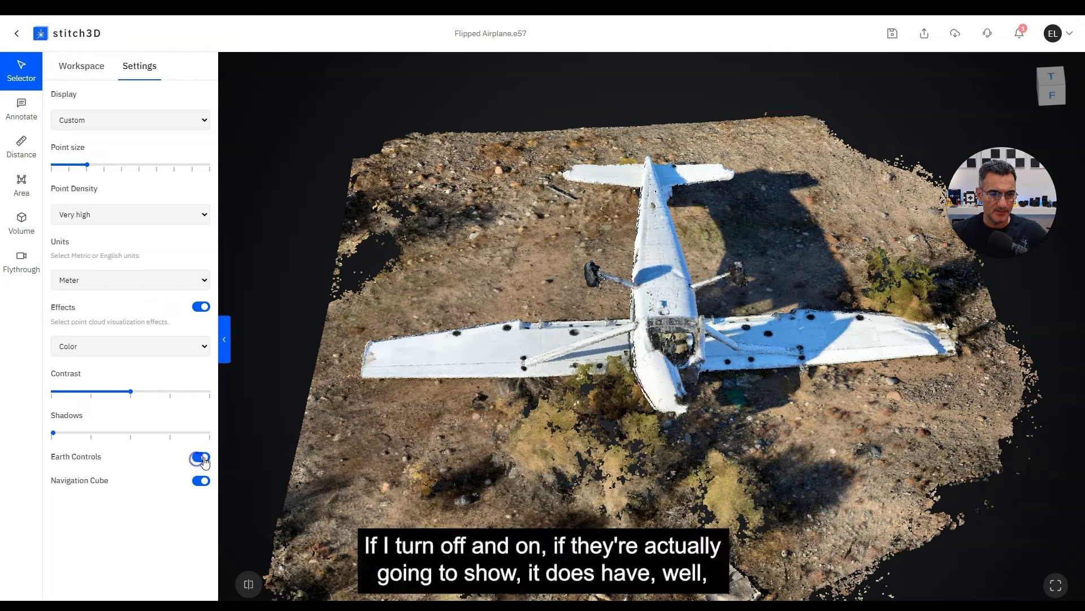
left_click(248, 583)
left_click(306, 514)
left_click(690, 181)
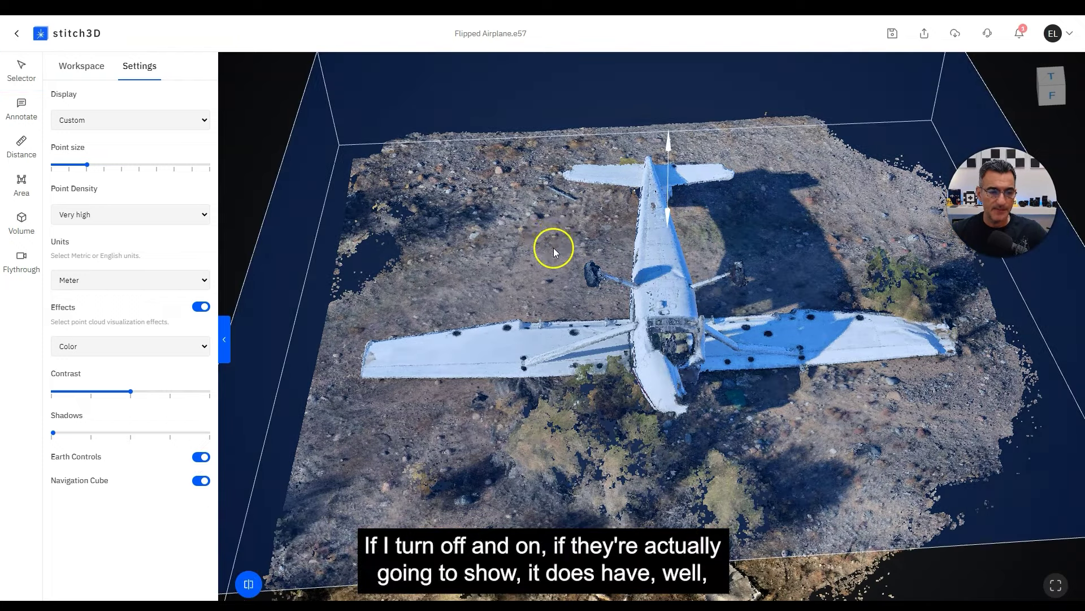
Turn off Earth Controls while the slice box stays enabled.
left_click(199, 457)
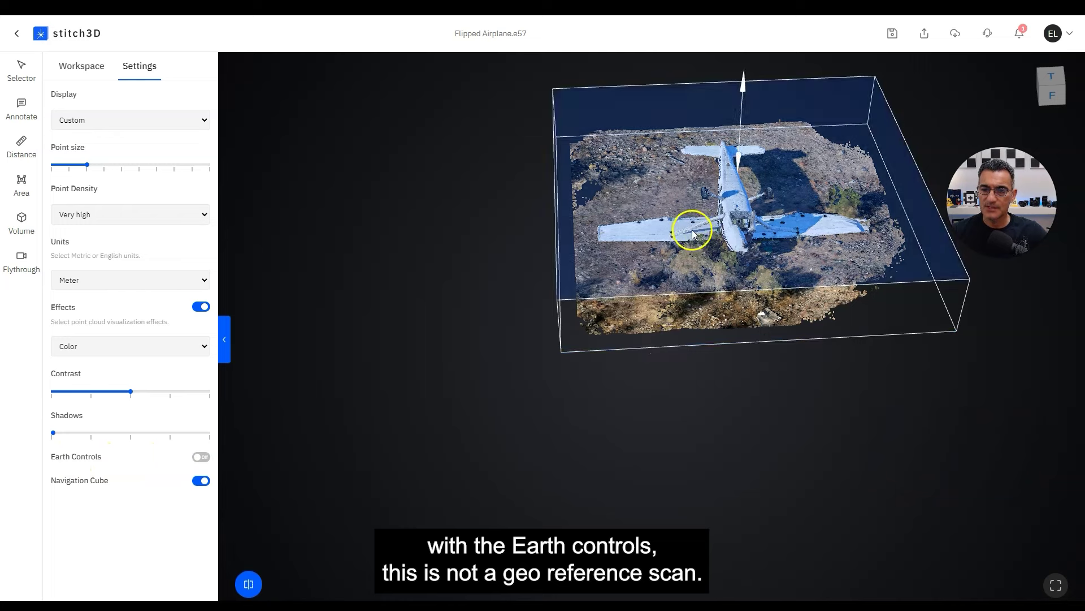
right_click_drag(690, 247, 668, 262)
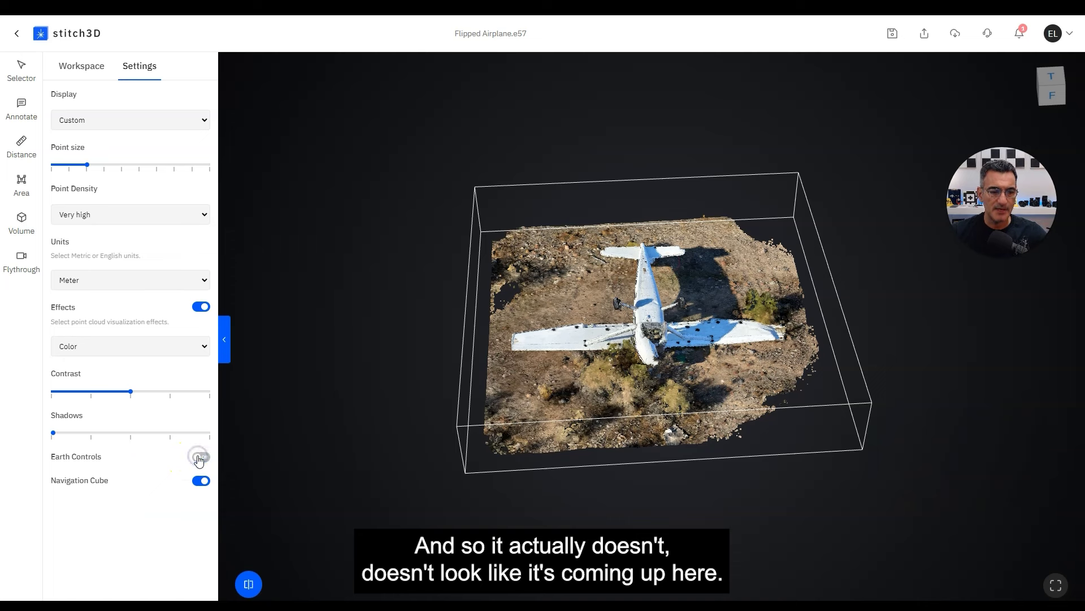
key("ctrl")
key("ctrl")
key("ctrl")
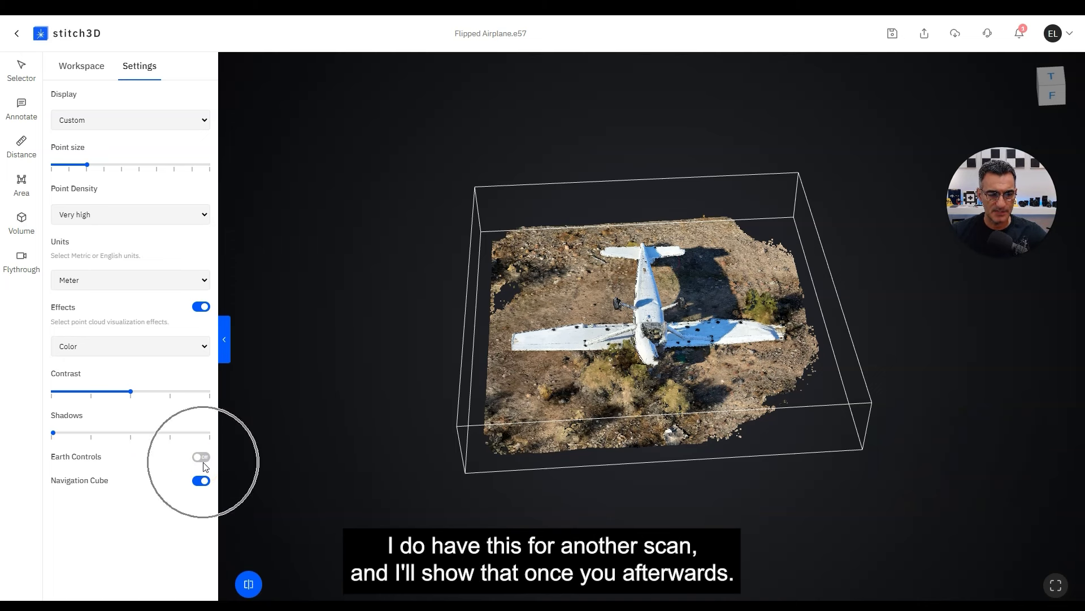
Slice the scan lengthwise through the airplane's fuselage by moving a side face of the slice box inward.
left_click(249, 584)
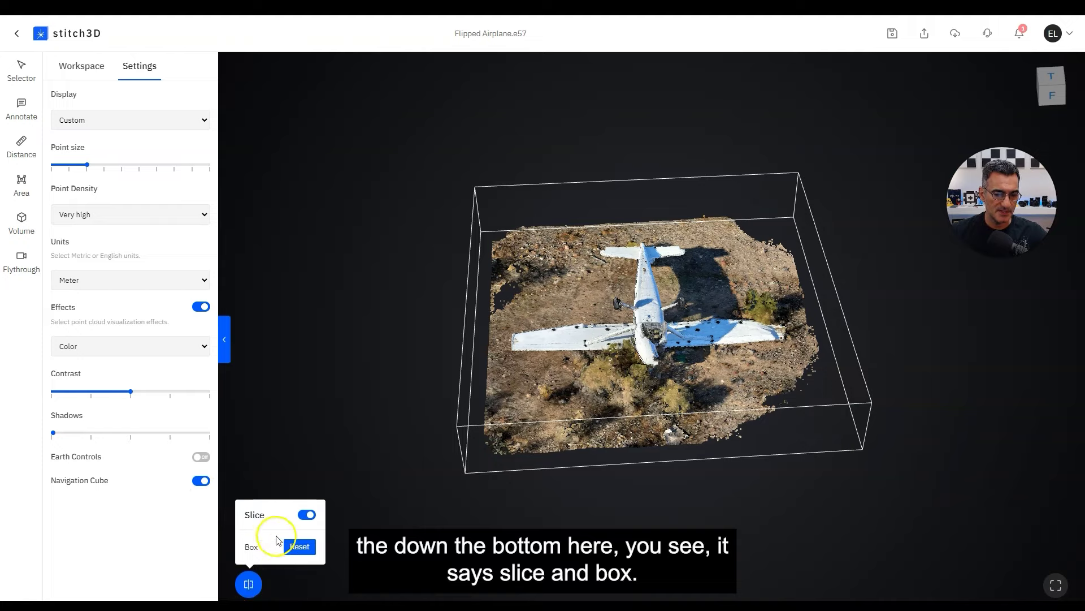
left_click_drag(465, 422, 609, 370)
scroll(608, 367, "up", 10)
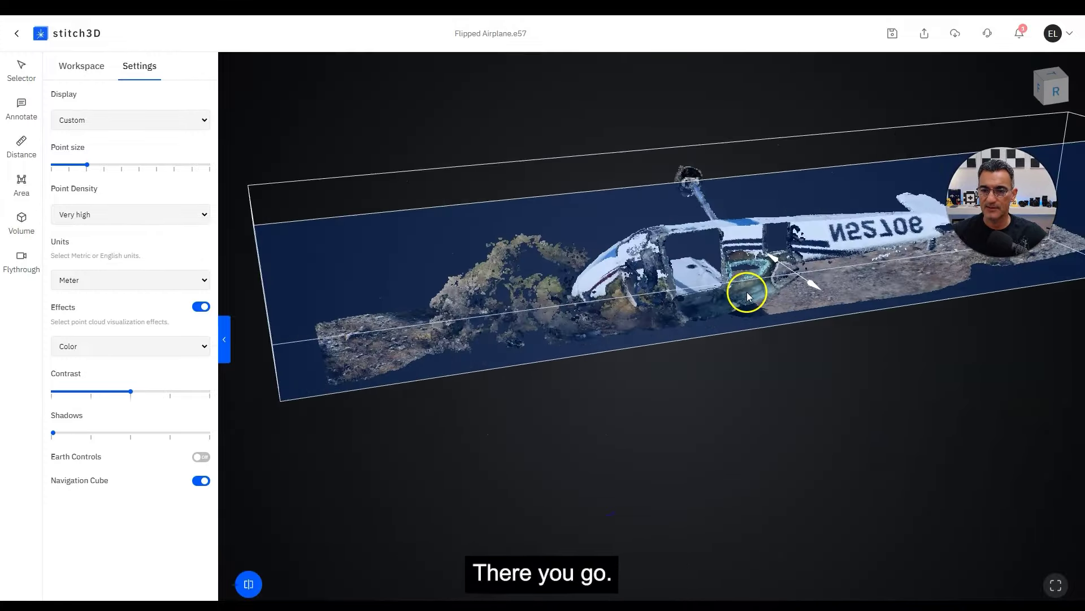
left_click_drag(699, 394, 560, 467)
Reset the slice box and turn slicing off.
left_click(248, 584)
left_click(248, 583)
left_click(249, 584)
left_click(258, 588)
left_click(248, 583)
left_click(298, 547)
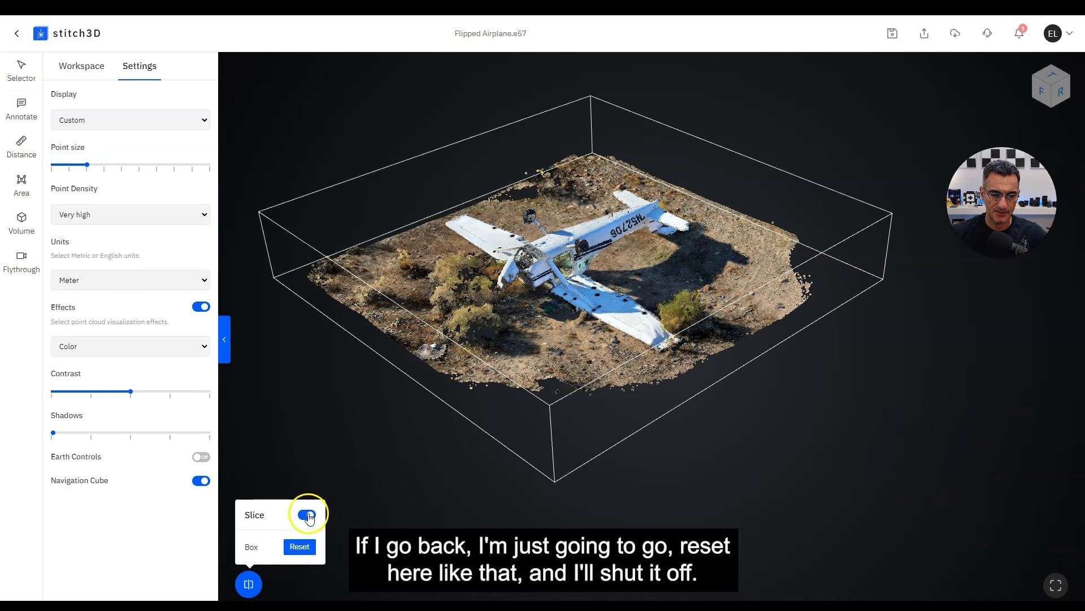
left_click(306, 514)
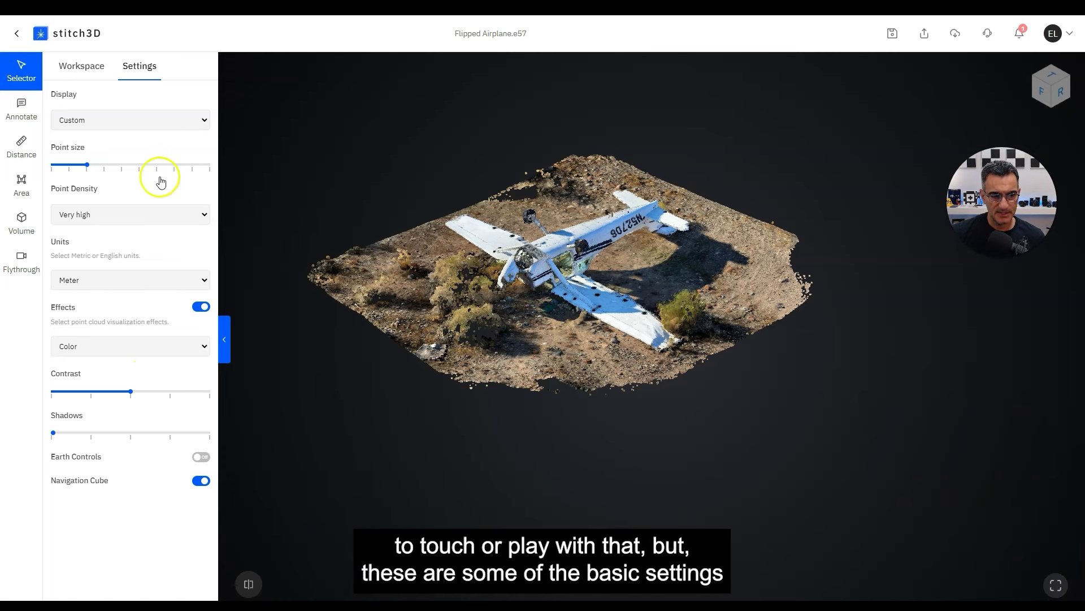
left_click_drag(499, 324, 483, 349)
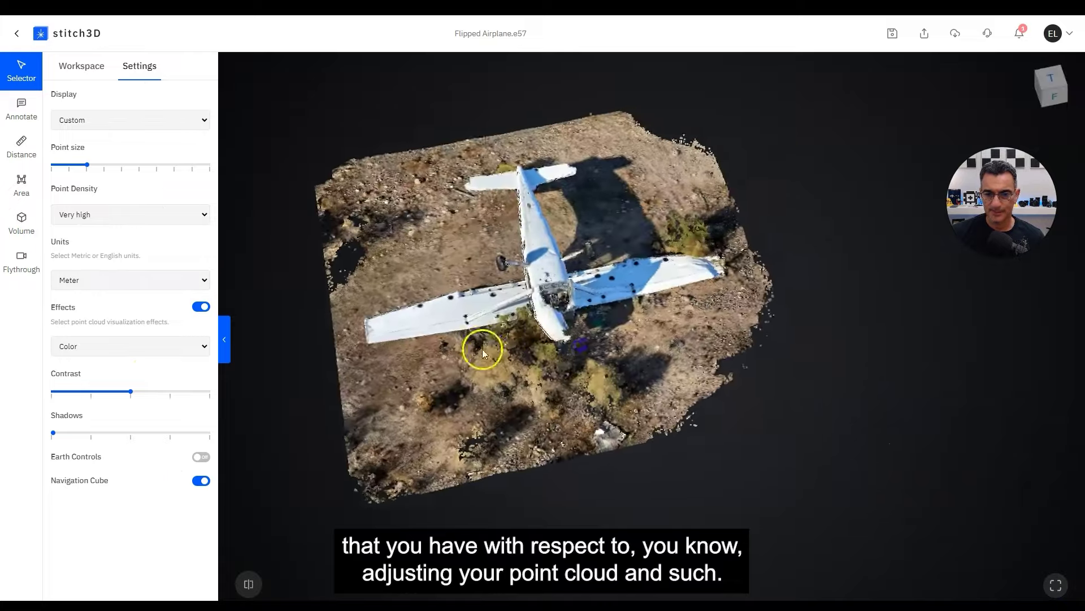
right_click_drag(482, 348, 510, 357)
left_click_drag(510, 357, 577, 337)
mouse_move(577, 337)
right_mouse_down()
mouse_move(598, 367)
mouse_move(547, 377)
right_mouse_up()
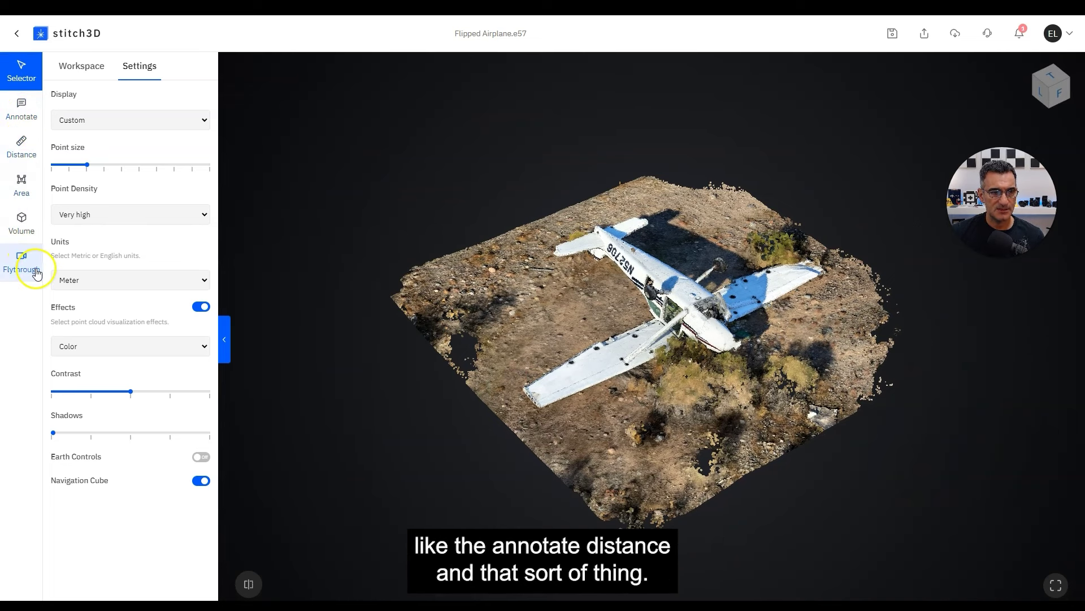
Place an annotation on the registration number painted on the fuselage, with the camera framing that side of the airplane.
left_click(20, 108)
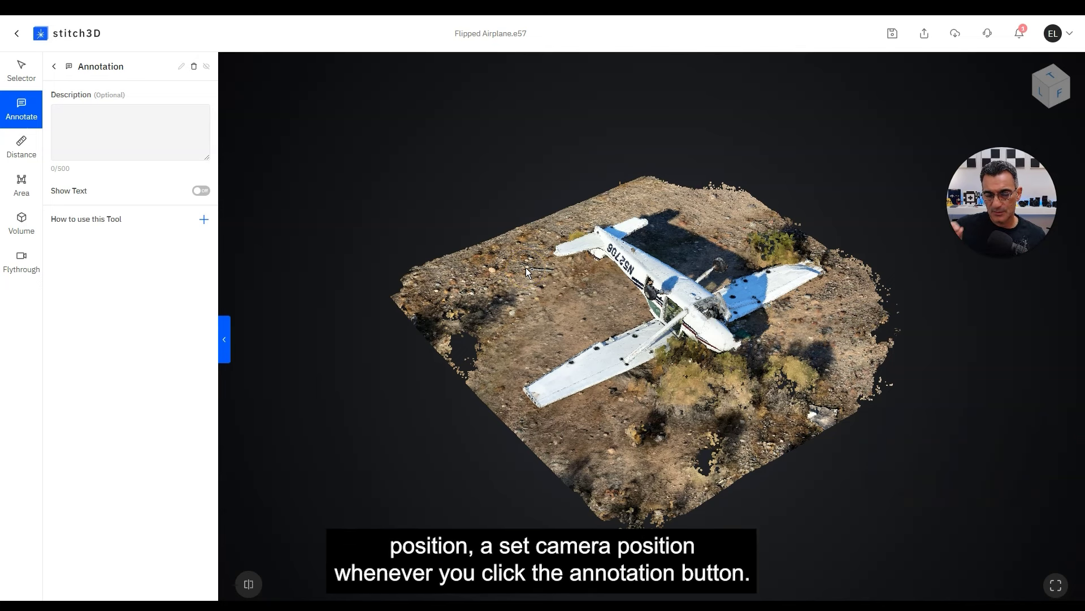
right_click_drag(602, 447, 531, 492)
left_click_drag(494, 455, 571, 454)
scroll(633, 328, "up", 10)
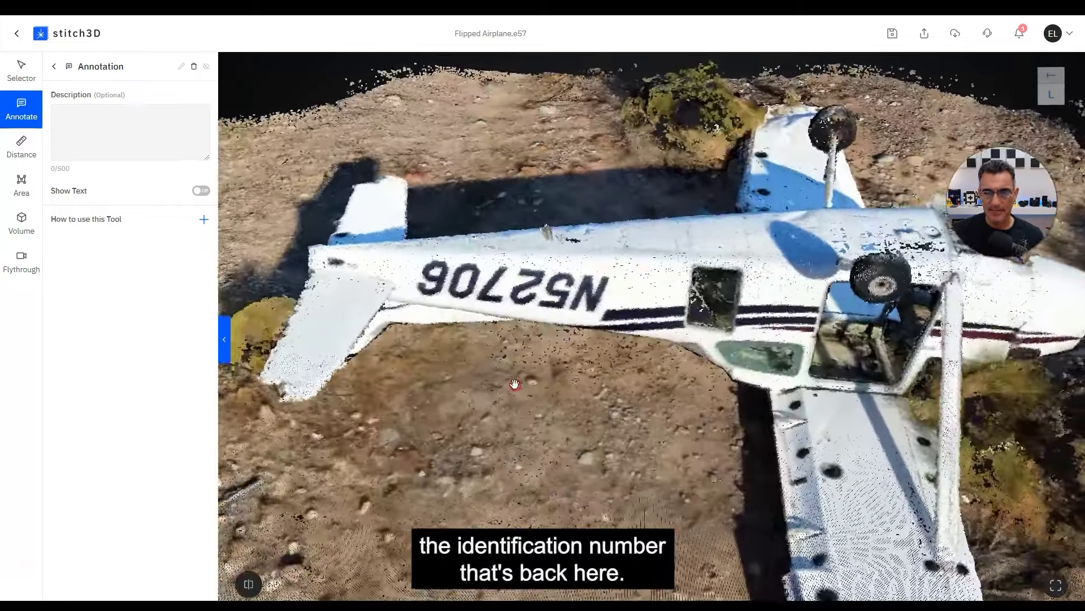
left_click_drag(514, 384, 576, 419)
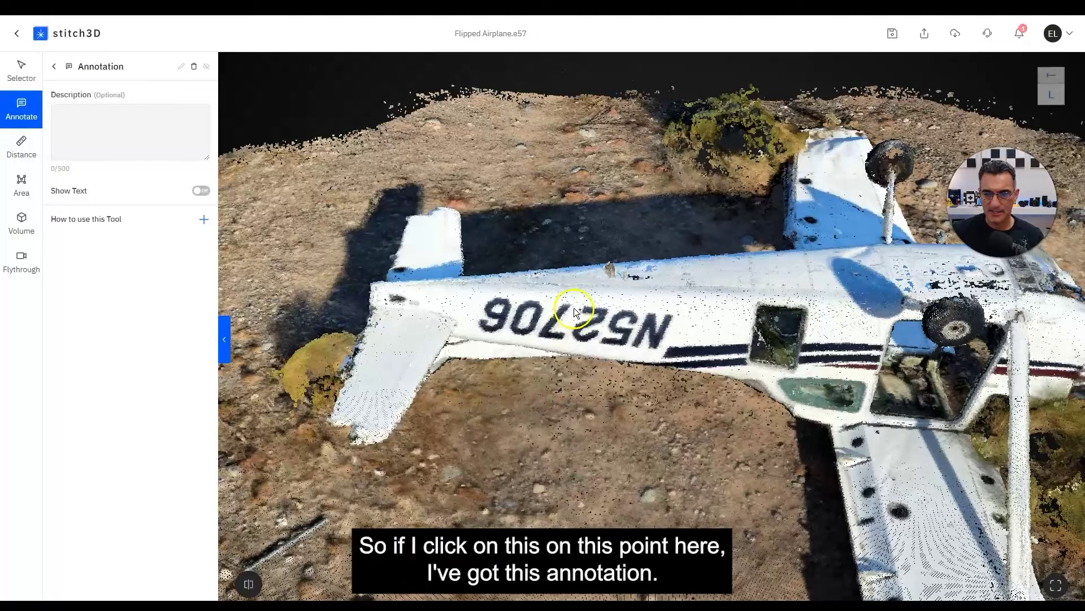
left_click(577, 310)
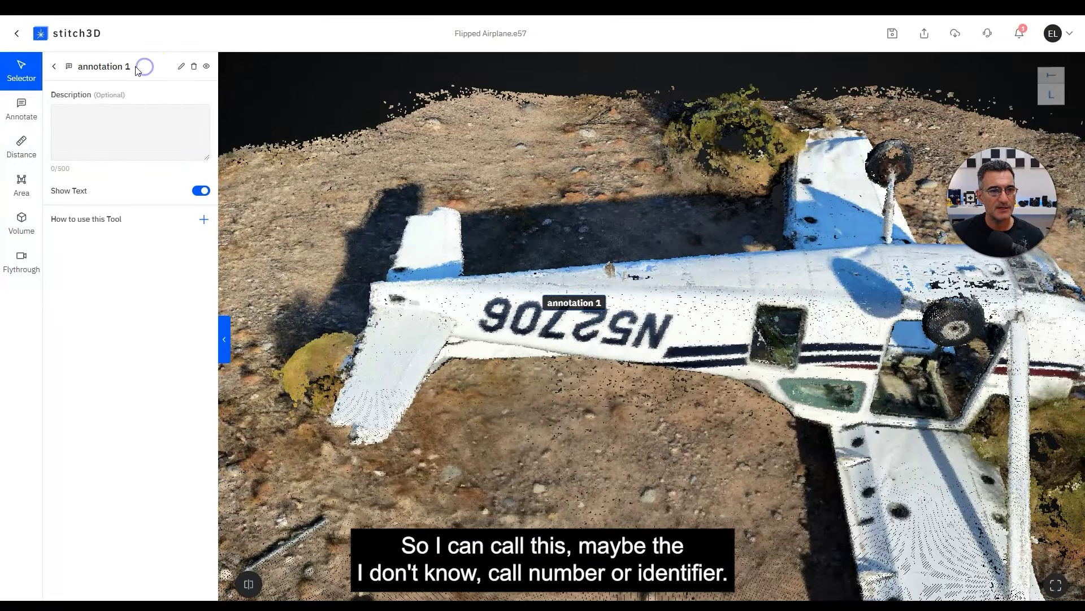
Rename the annotation "ID No." and enter the registration number painted on the fuselage as its description.
left_click(182, 67)
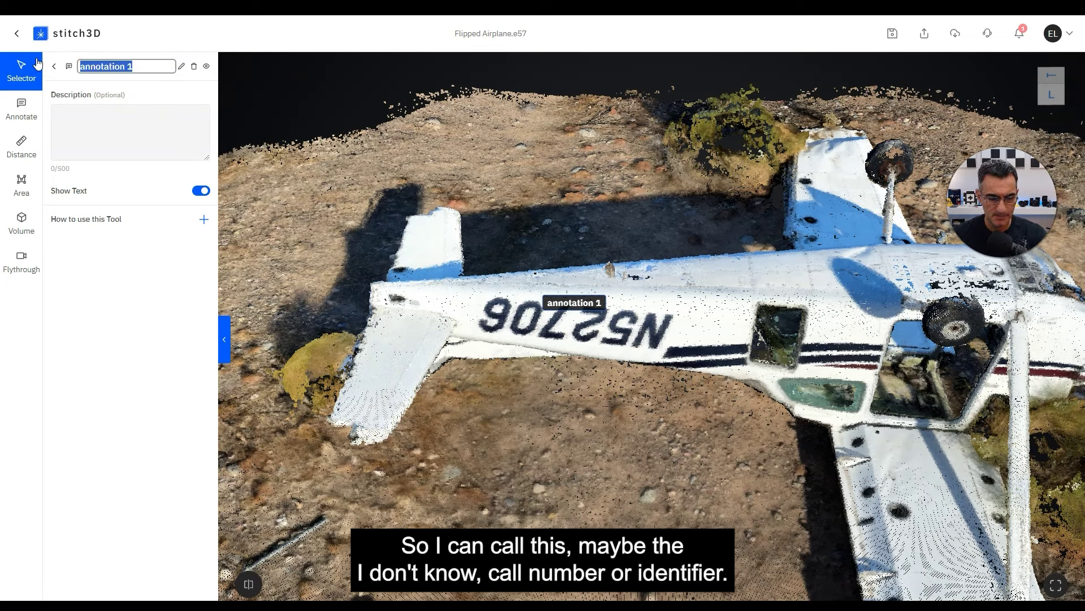
key("BackSpace")
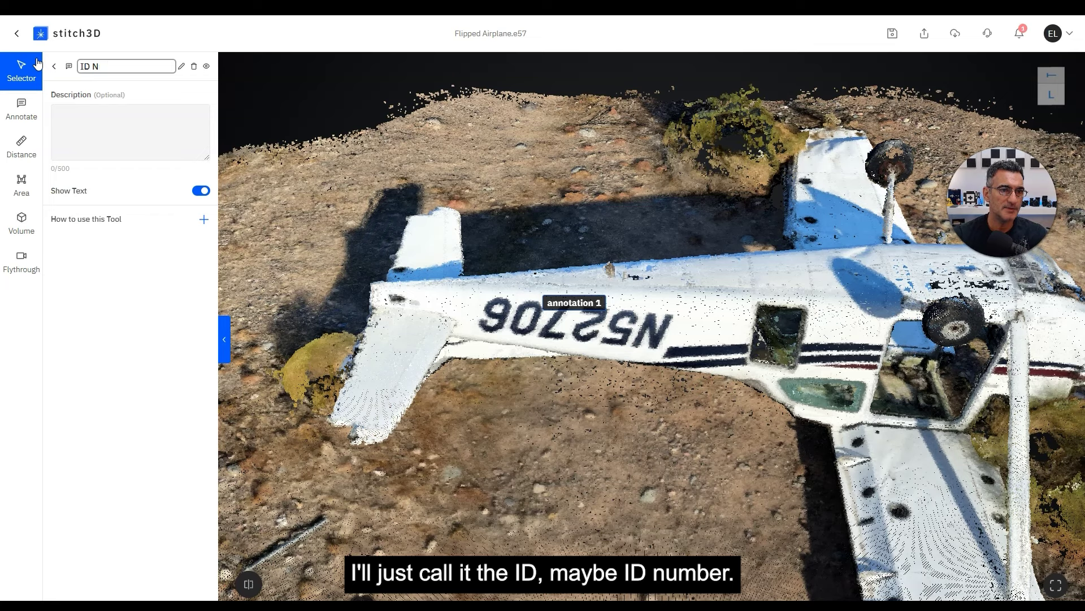
type("o.")
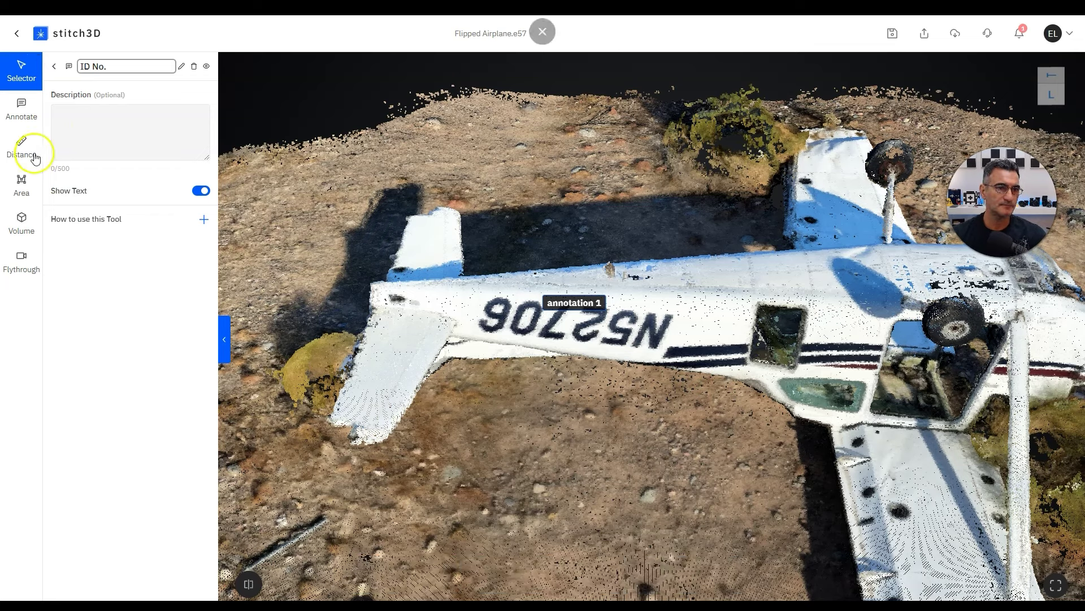
left_click(95, 129)
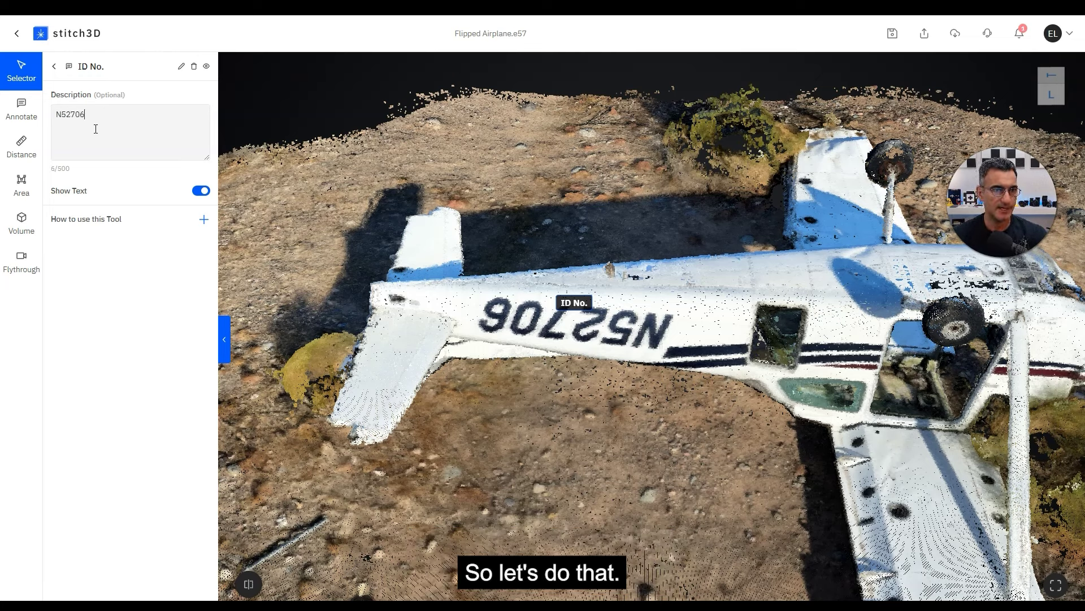
left_click(104, 126)
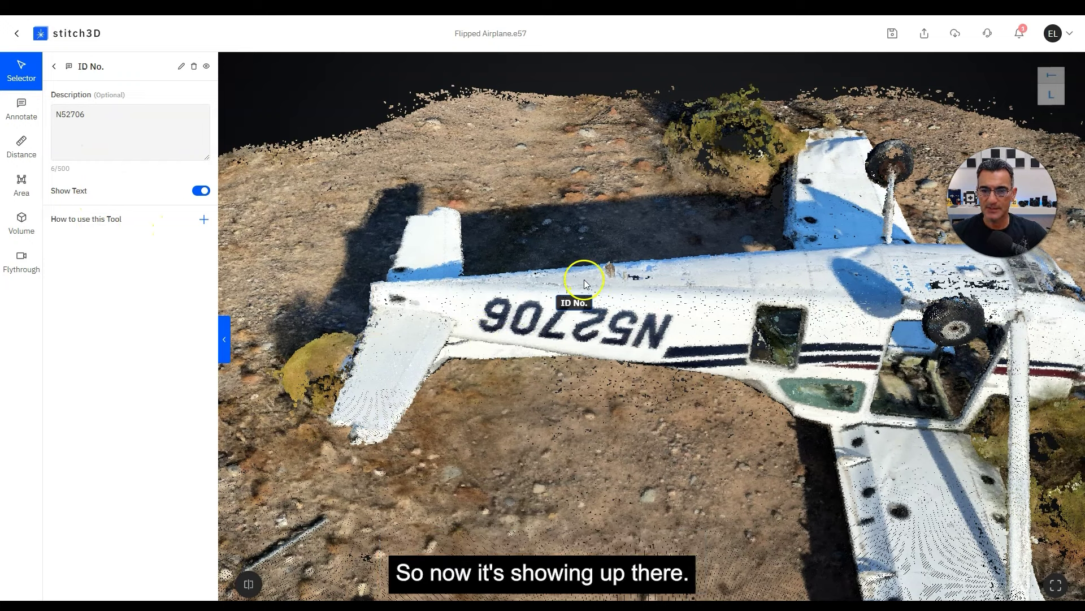
Display the ID No. annotation's description and use its label to return to the saved camera position from a distant view.
mouse_move(573, 307)
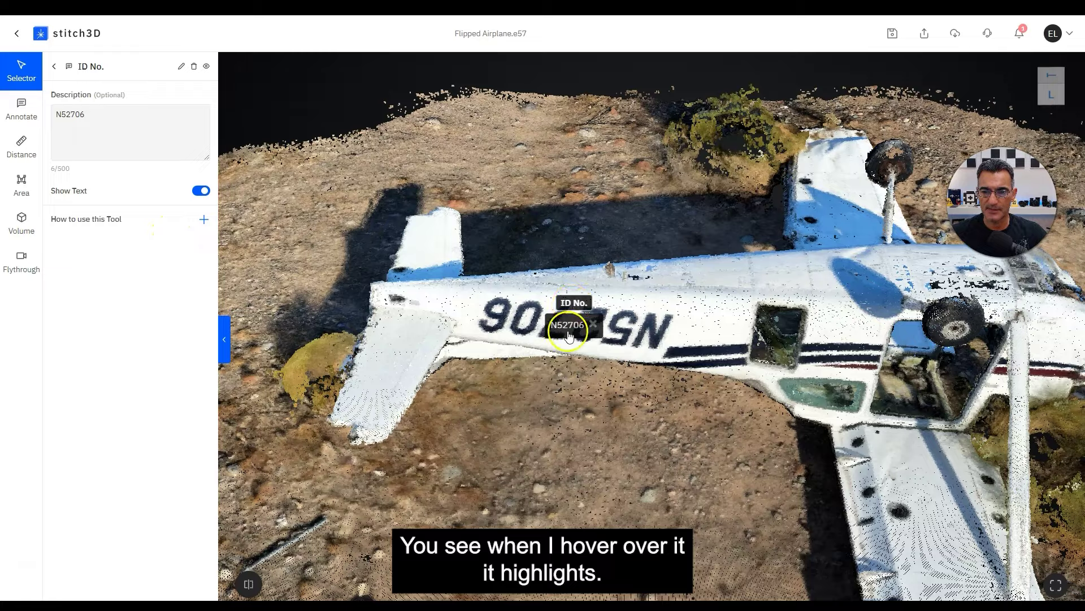
scroll(500, 348, "down", 5)
left_click_drag(636, 412, 615, 465)
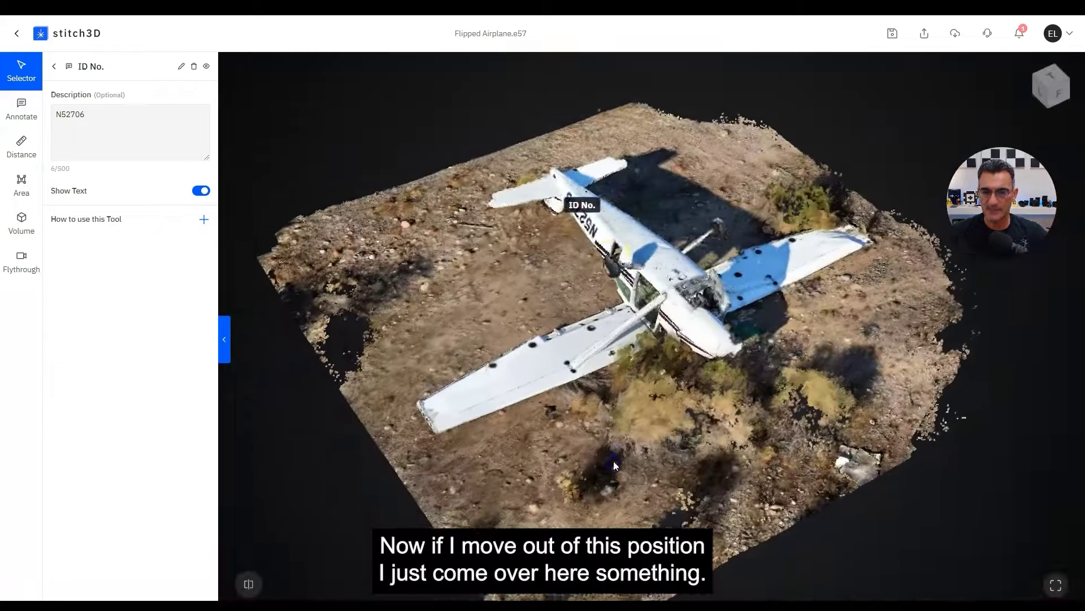
left_click(585, 195)
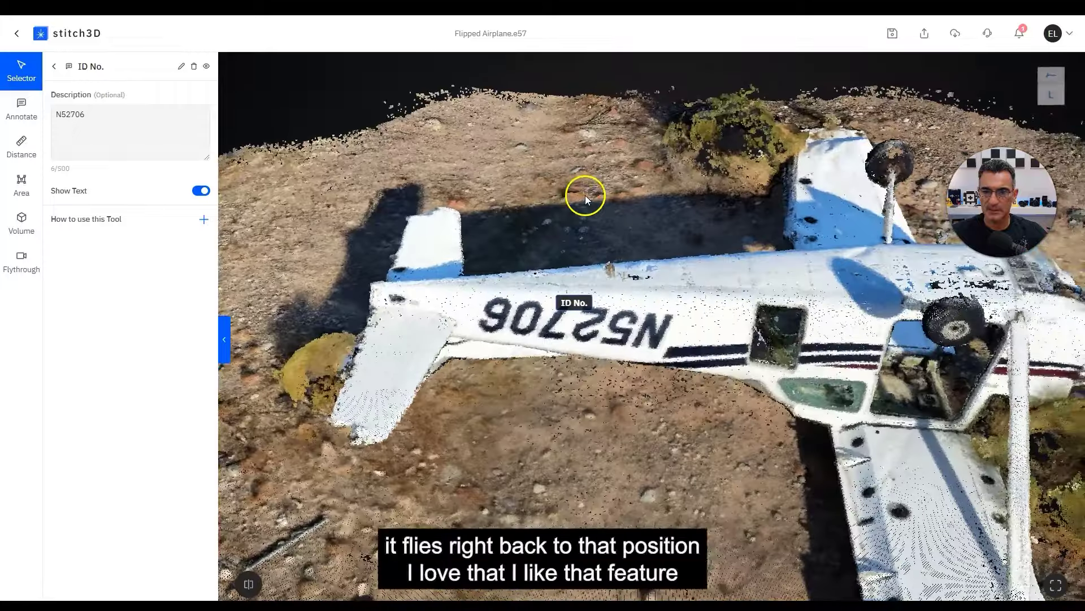
left_click(597, 317)
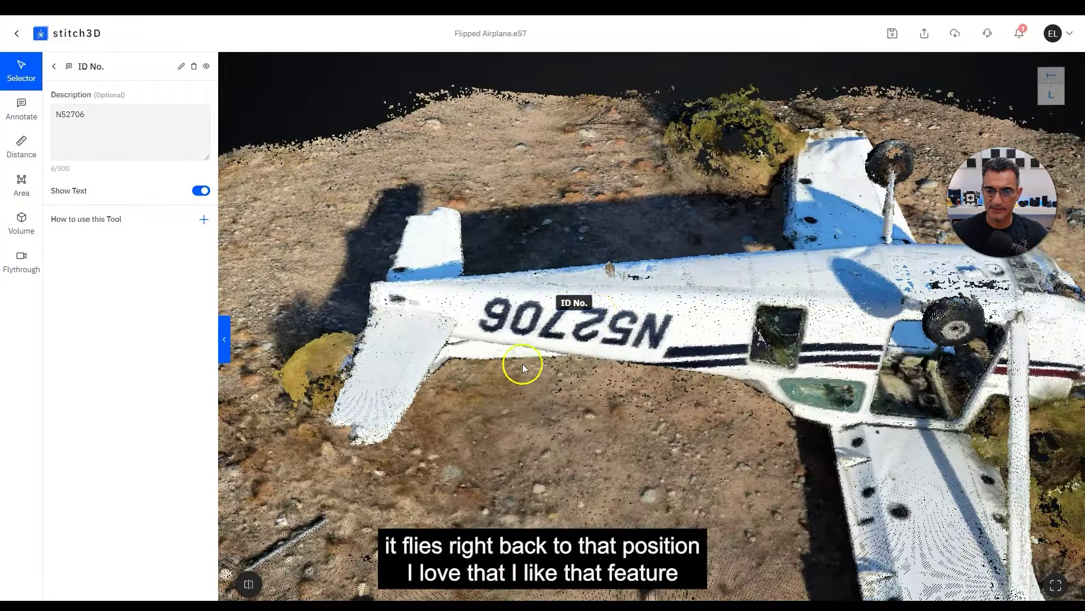
Measure the airplane's wingspan from wingtip to wingtip and compare the measurement's elevation profile with the upturned wheels.
scroll(529, 359, "down", 6)
left_click_drag(785, 461, 575, 230)
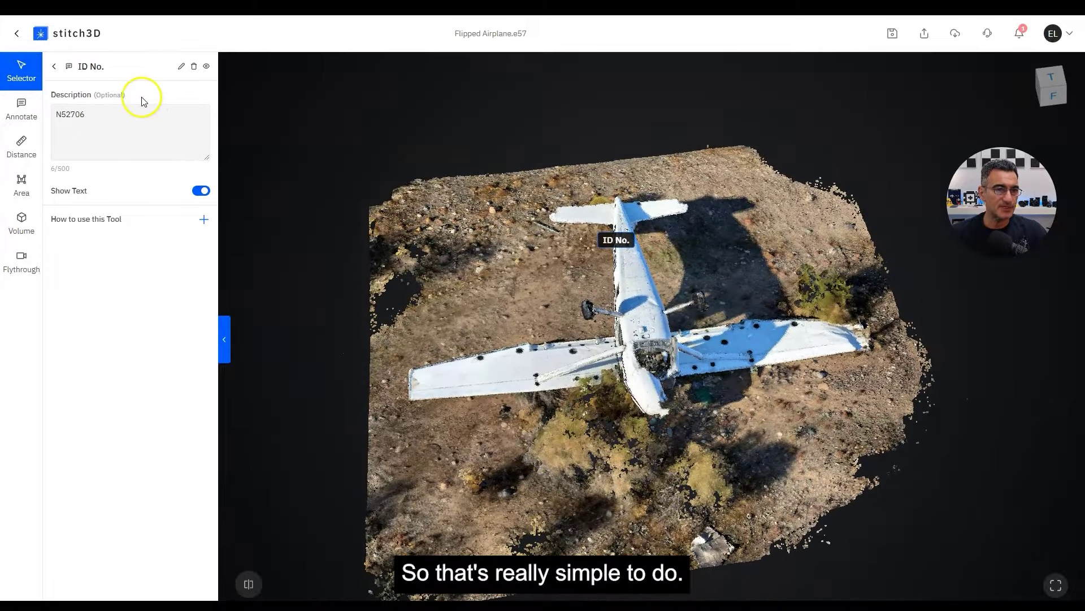
left_click(36, 145)
left_click_drag(674, 434, 678, 508)
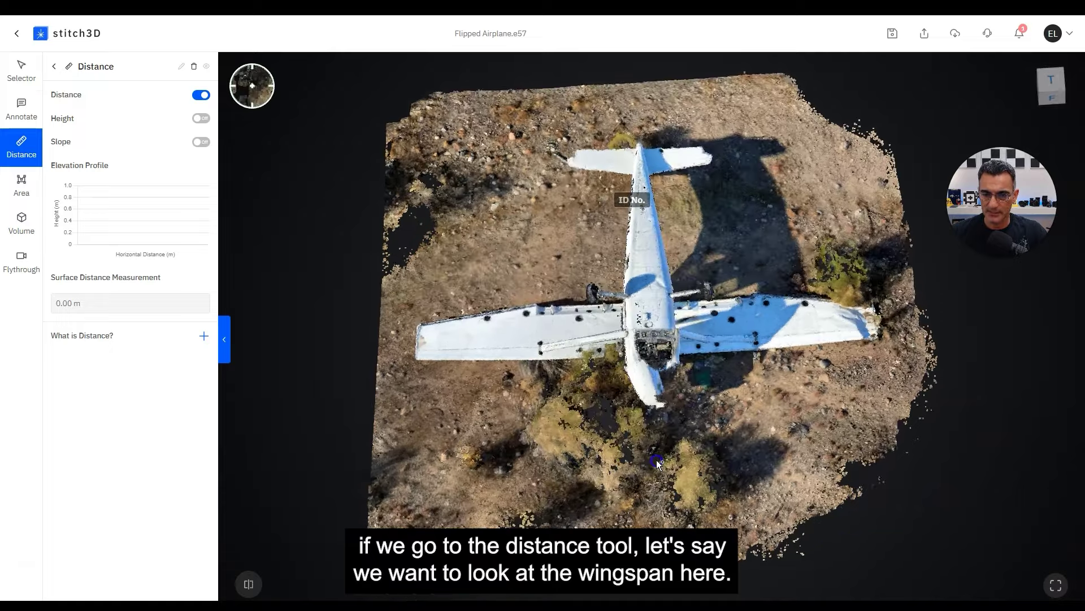
left_click(414, 342)
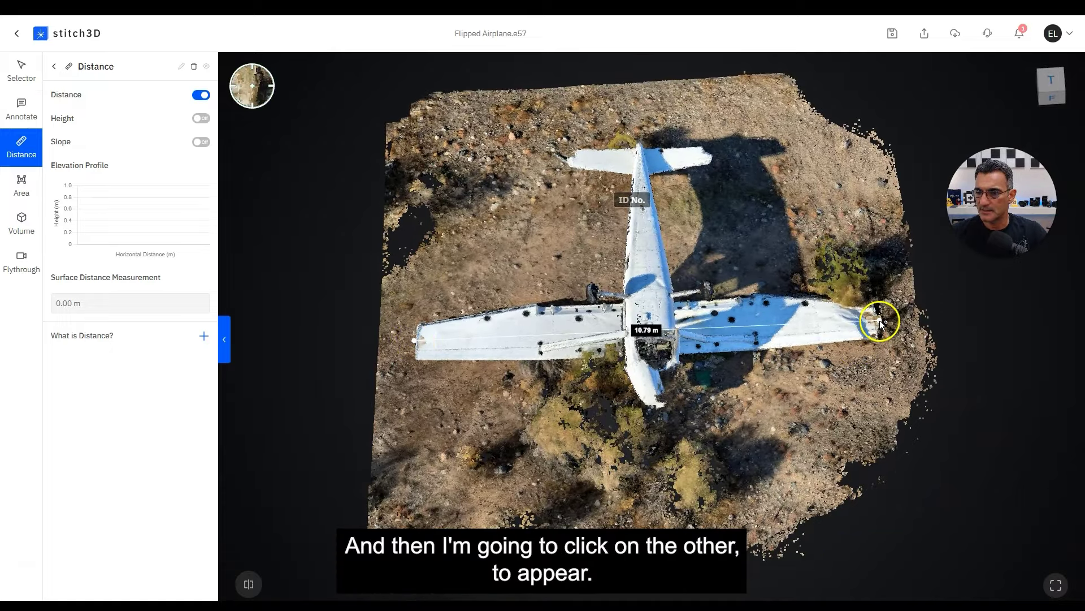
left_click(879, 319)
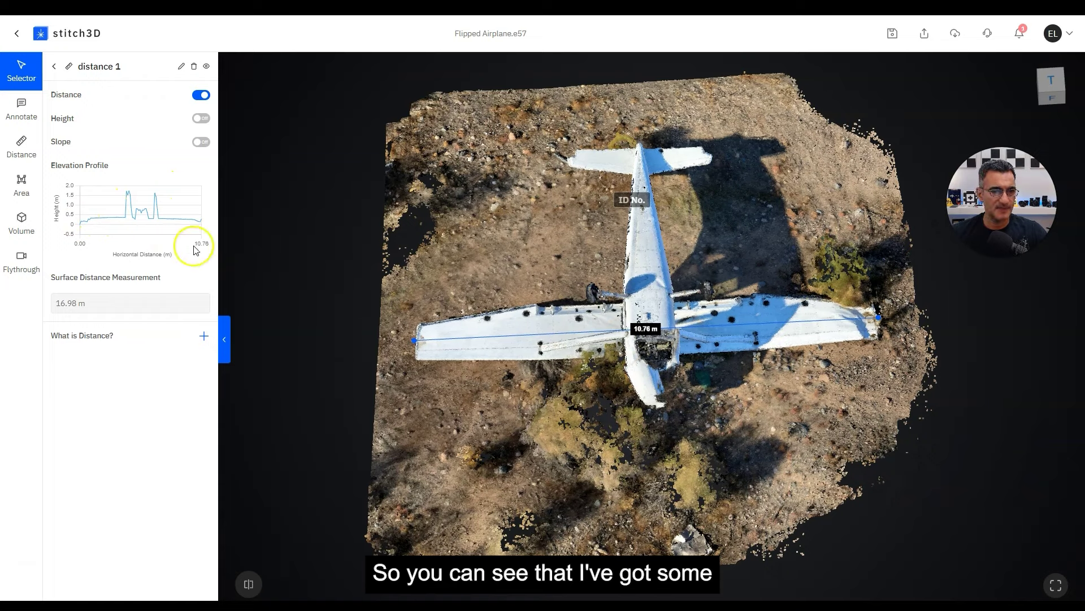
left_click_drag(414, 382, 777, 320)
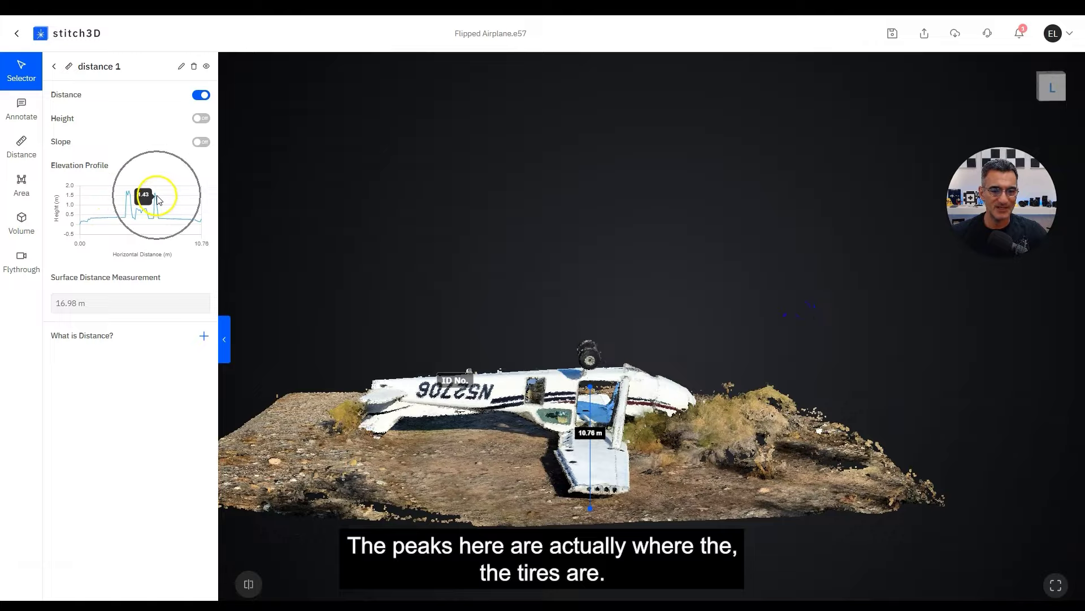
left_click_drag(648, 424, 511, 402)
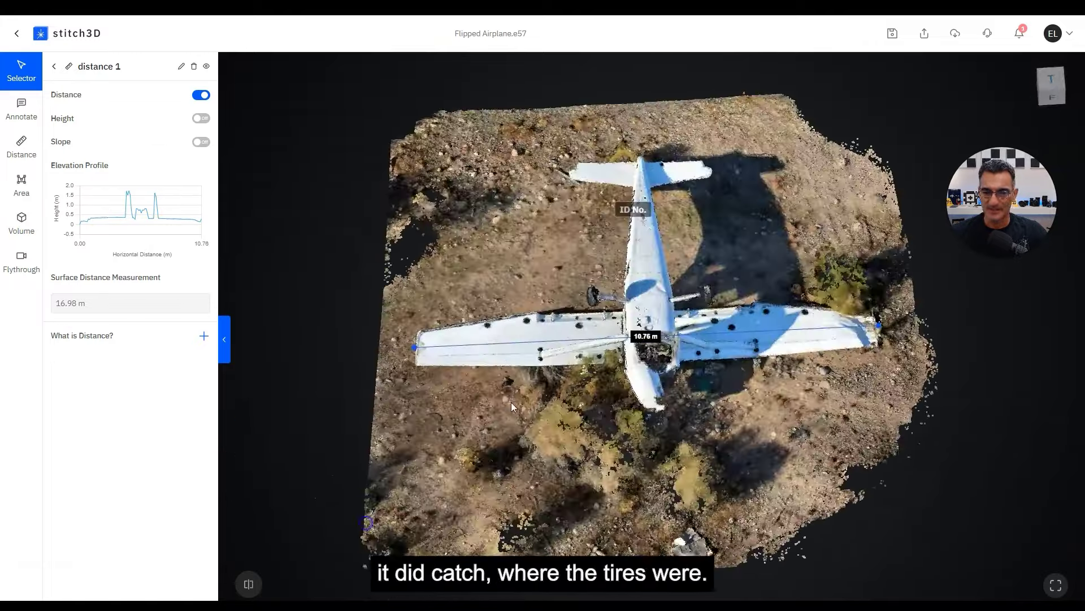
left_click_drag(611, 334, 514, 374)
left_click_drag(604, 305, 824, 332)
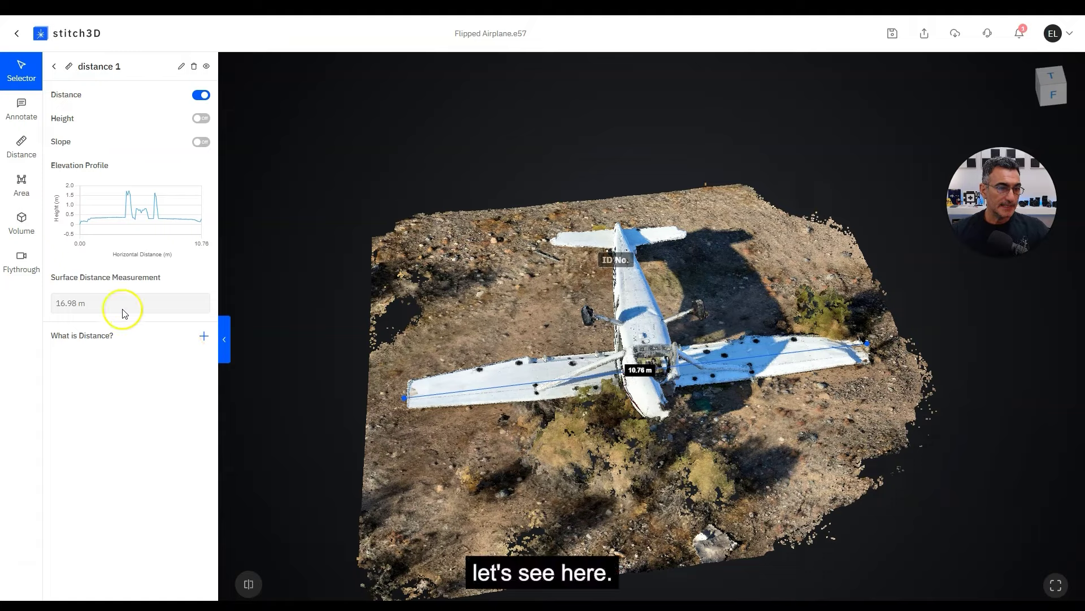
Outline a nine-point area of about 7.2 m² on the ground between the wing and tail, and name it Gas Spill.
left_click(21, 190)
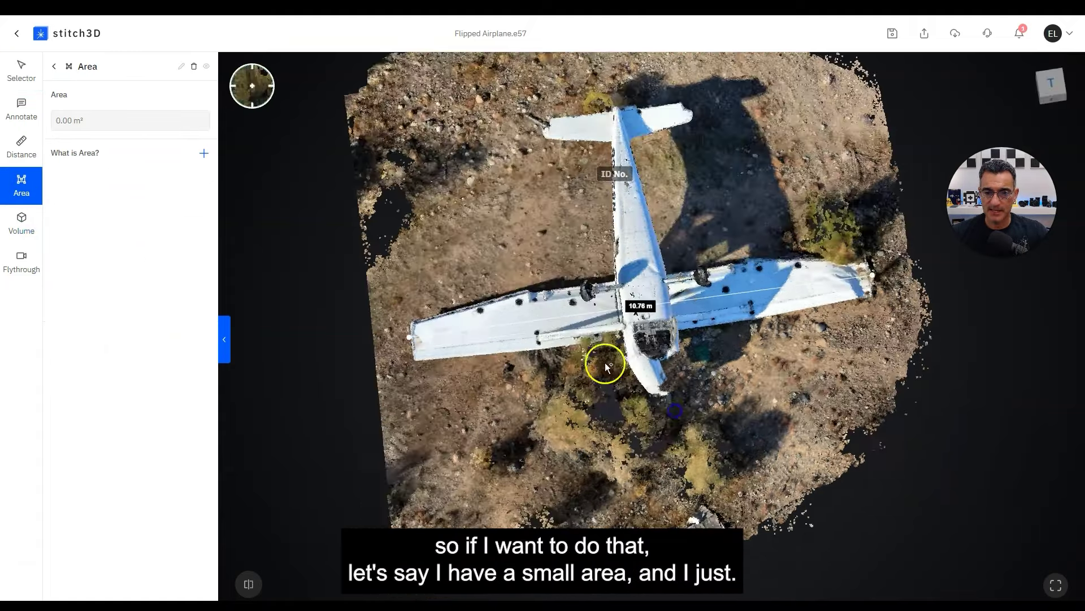
left_click(577, 265)
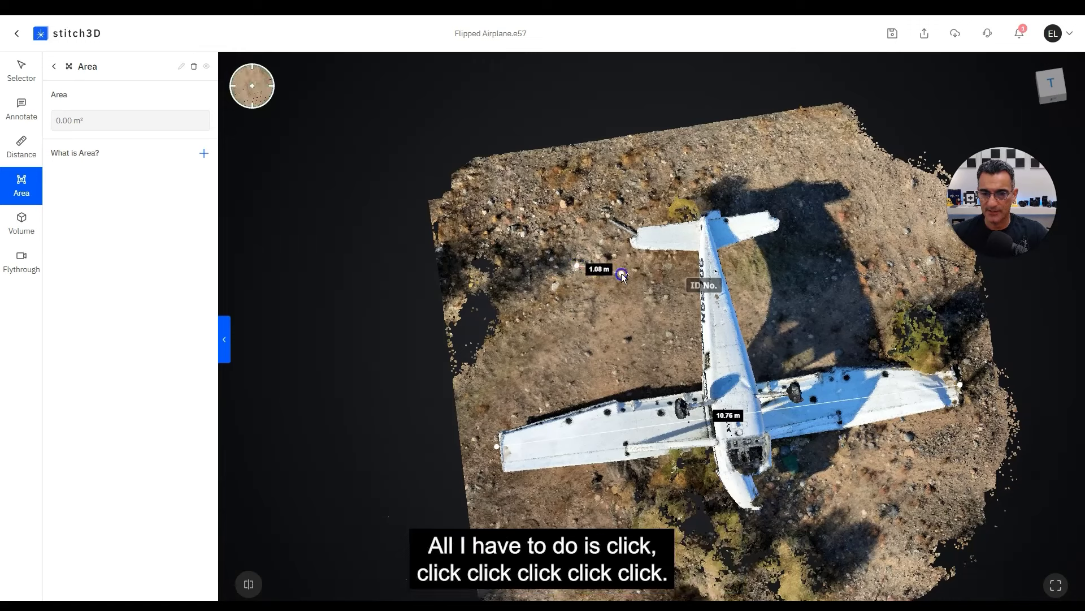
left_click(622, 274)
left_click(663, 307)
left_click(643, 347)
left_click(618, 368)
left_click(560, 377)
left_click(517, 354)
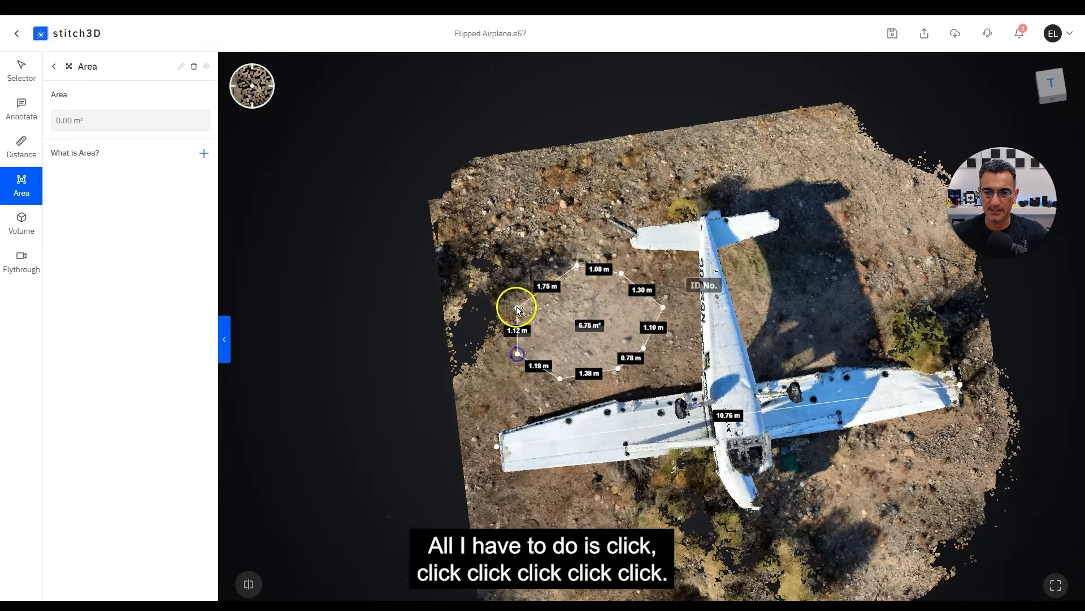
left_click(517, 292)
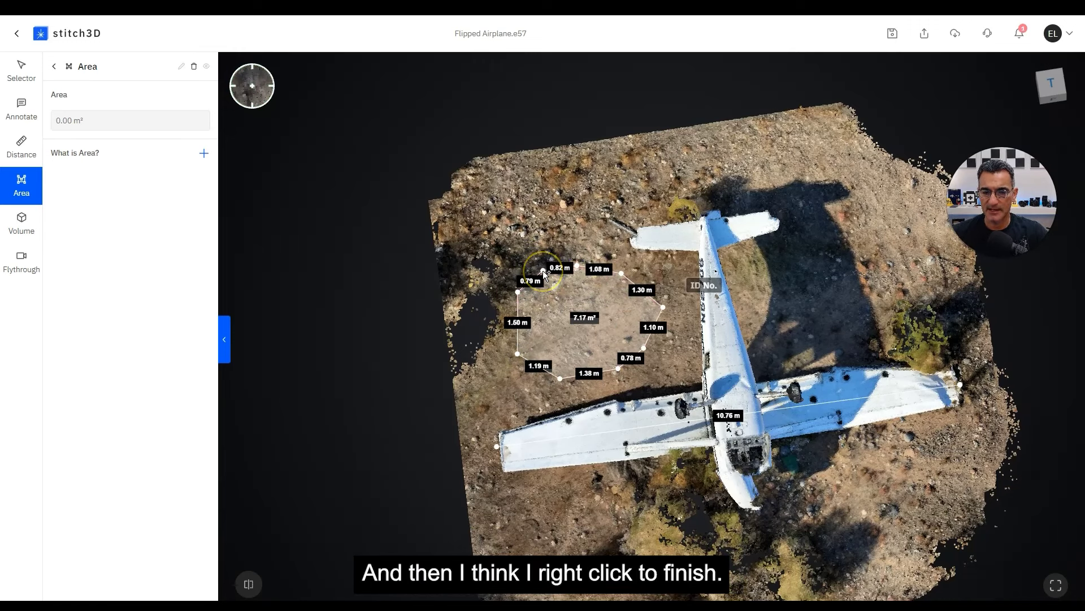
right_click(544, 273)
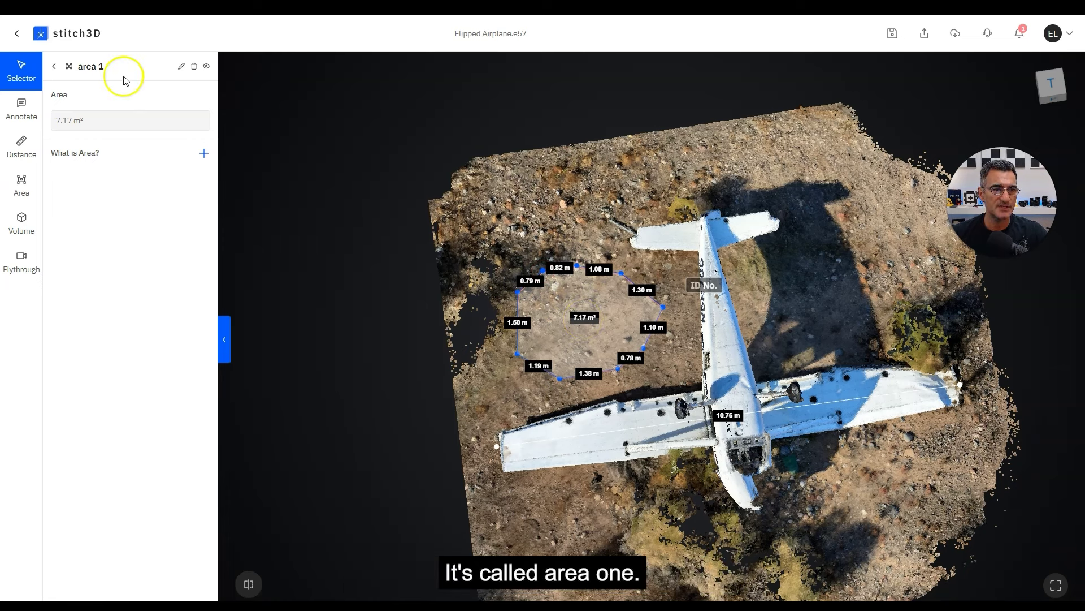
left_click(181, 68)
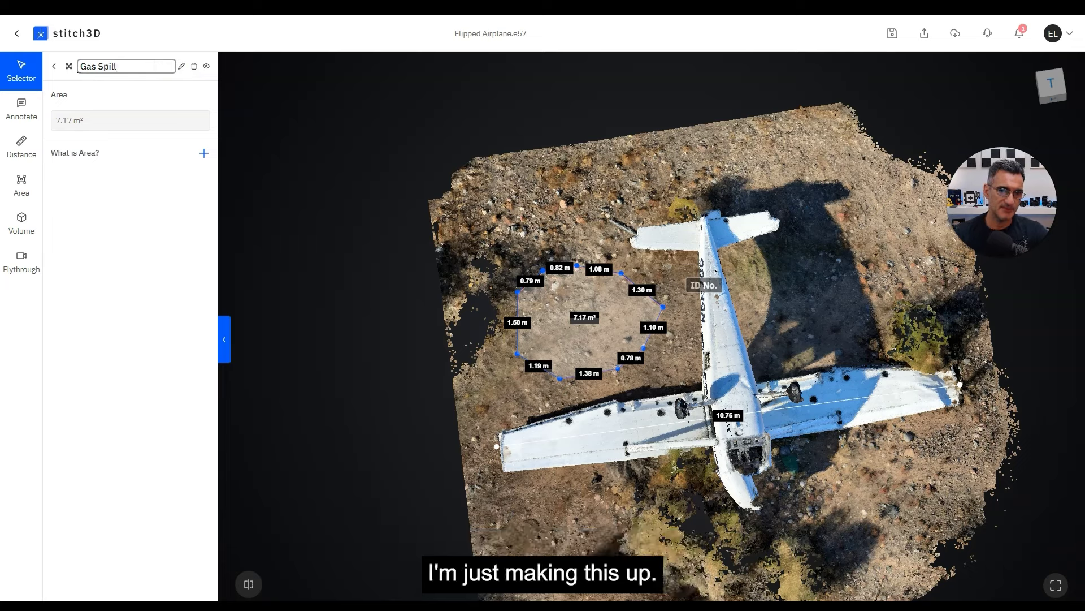
left_click(560, 337)
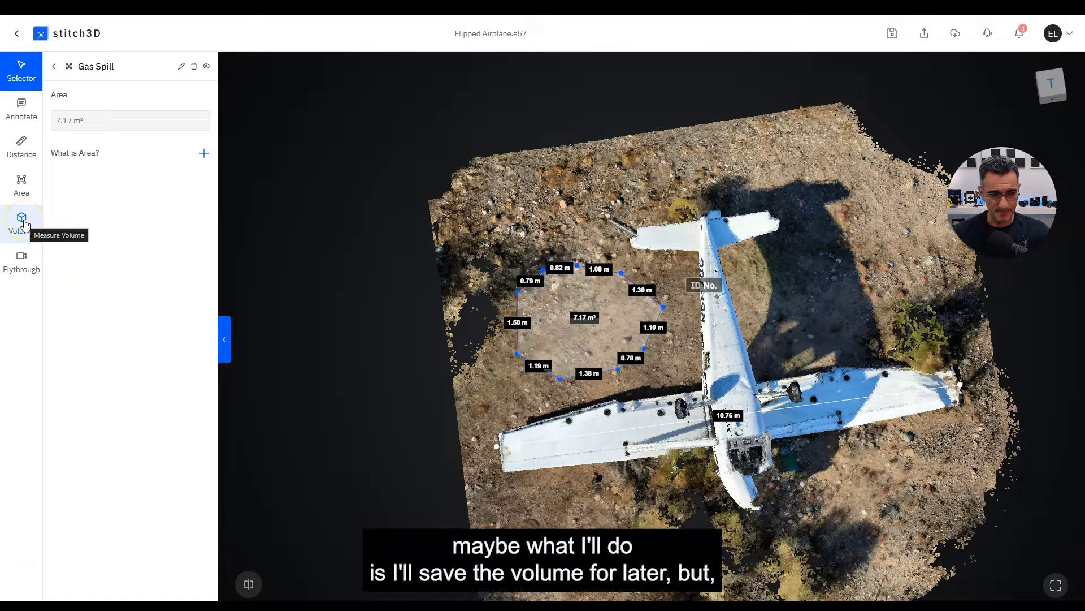
left_click_drag(643, 438, 446, 425)
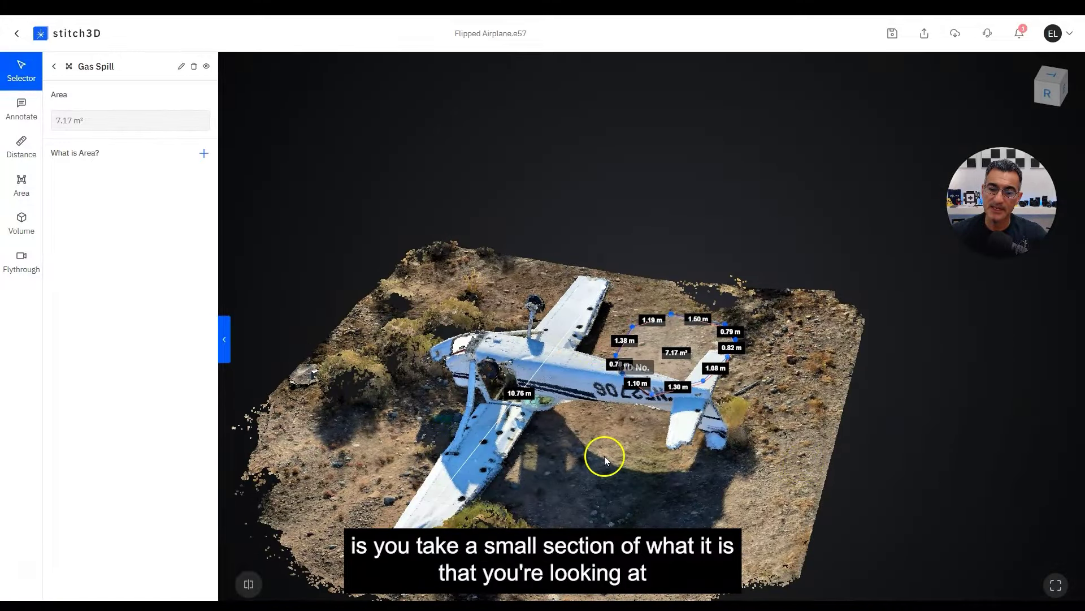
left_click_drag(605, 456, 613, 464)
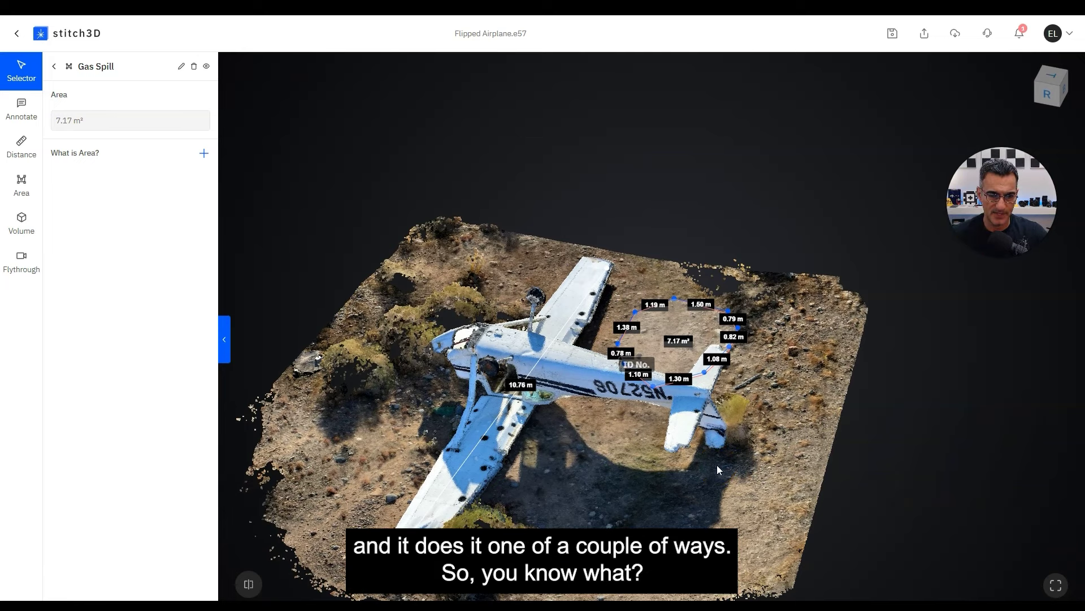
left_click_drag(521, 513, 658, 469)
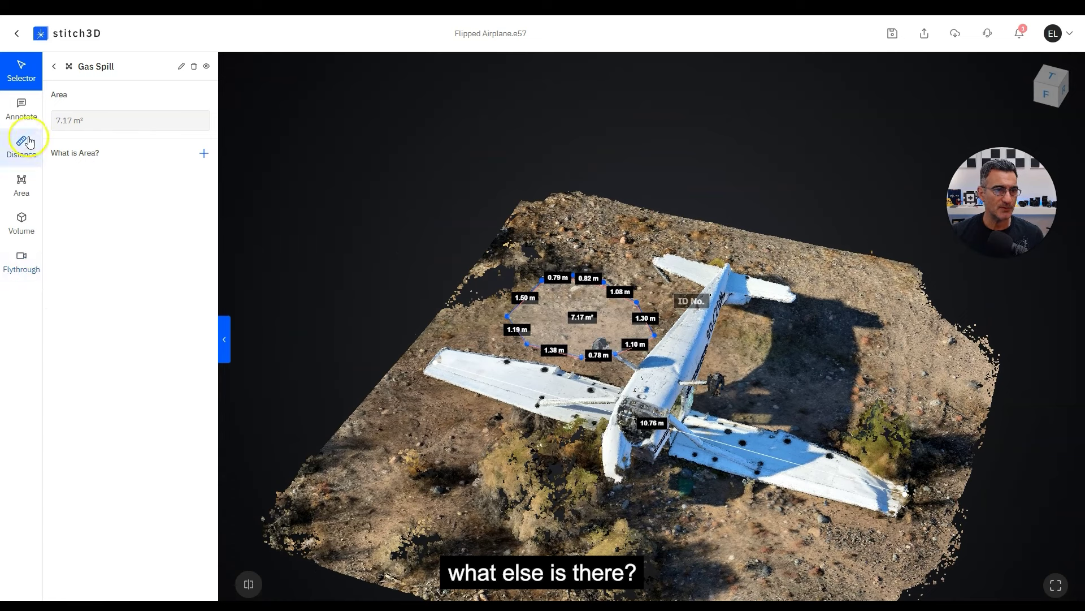
Start a flythrough with one control point on the nose seen from the front and a second on the fuselage seen from the right side.
left_click(26, 265)
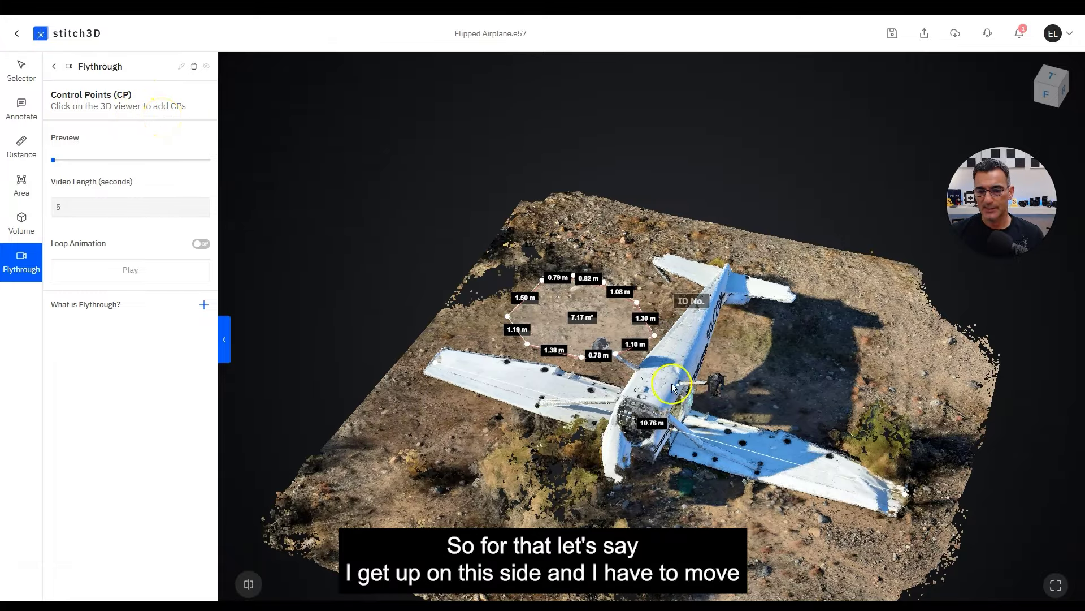
left_click_drag(650, 431, 480, 433)
right_click_drag(721, 512, 658, 391)
left_click_drag(658, 391, 731, 376)
left_click_drag(562, 408, 545, 424)
scroll(526, 362, "up", 3)
right_click_drag(523, 358, 636, 404)
left_click_drag(585, 396, 619, 355)
mouse_move(641, 410)
right_mouse_down()
mouse_move(625, 420)
mouse_move(640, 424)
right_mouse_up()
scroll(626, 420, "up", 2)
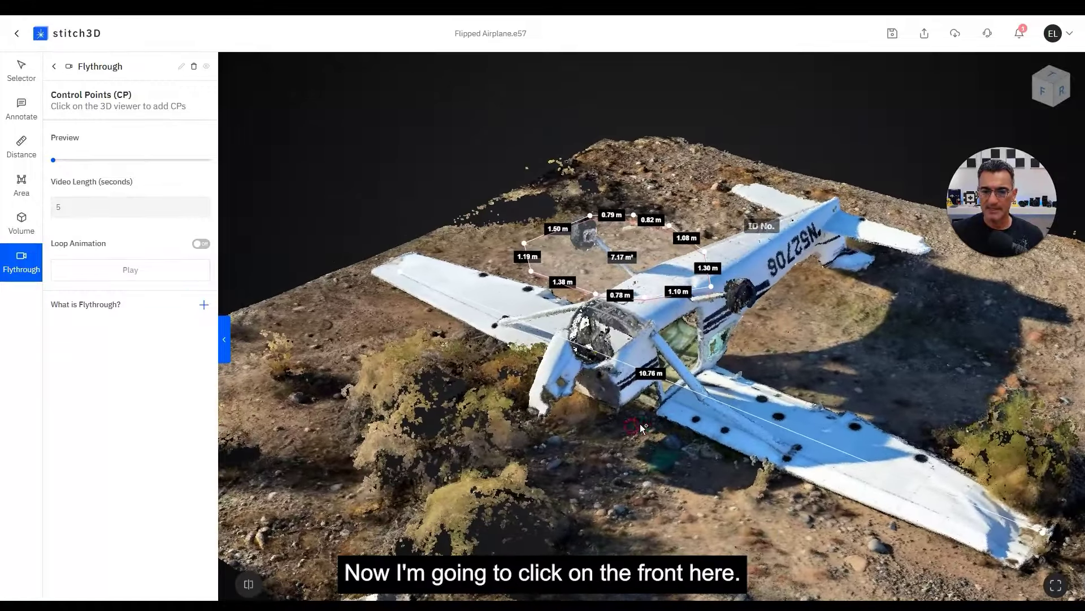
left_click(594, 371)
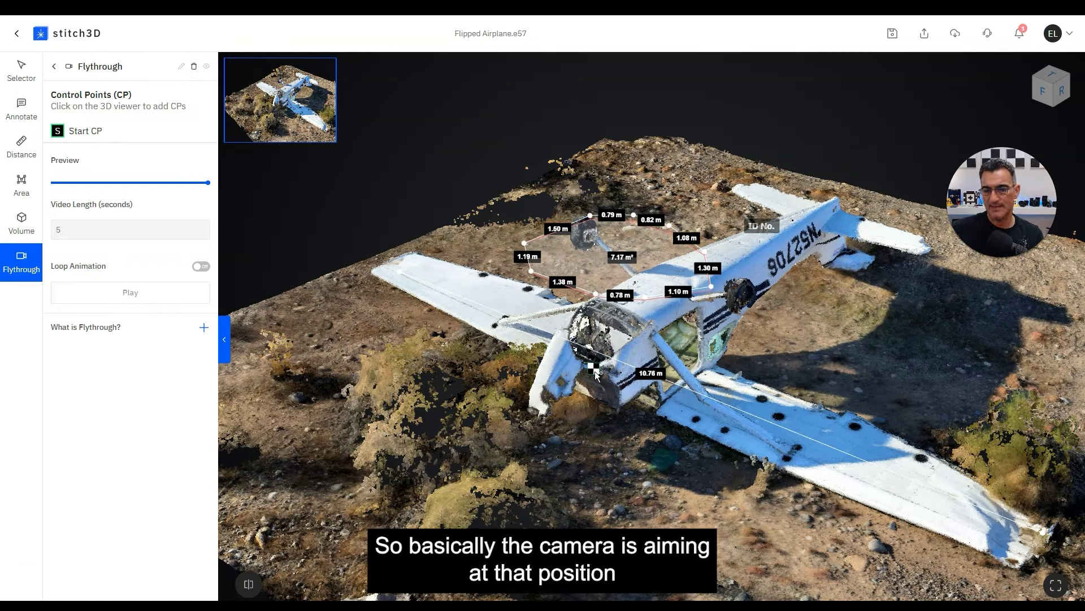
left_click_drag(617, 457, 569, 437)
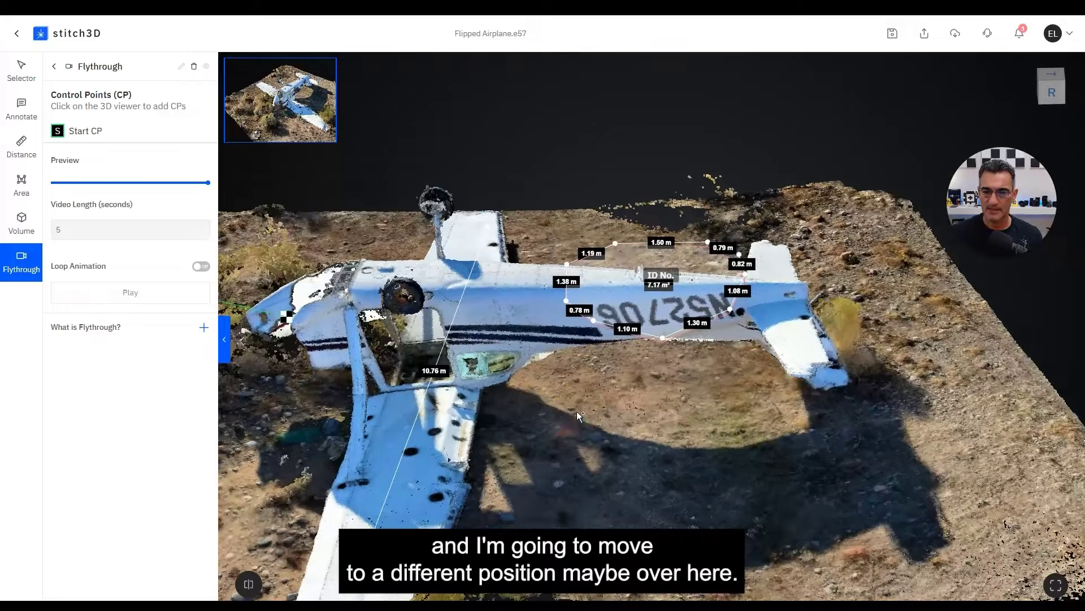
left_click(573, 306)
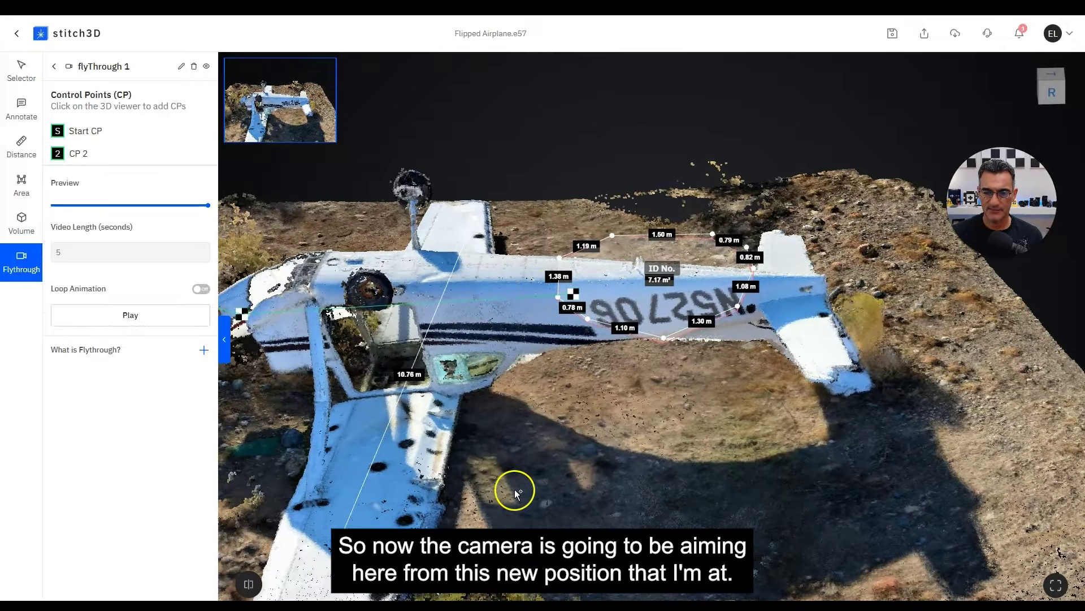
Add a third flythrough control point at the tail end of the fuselage, seen from behind the airplane.
left_click_drag(632, 391, 469, 443)
scroll(557, 410, "up", 5)
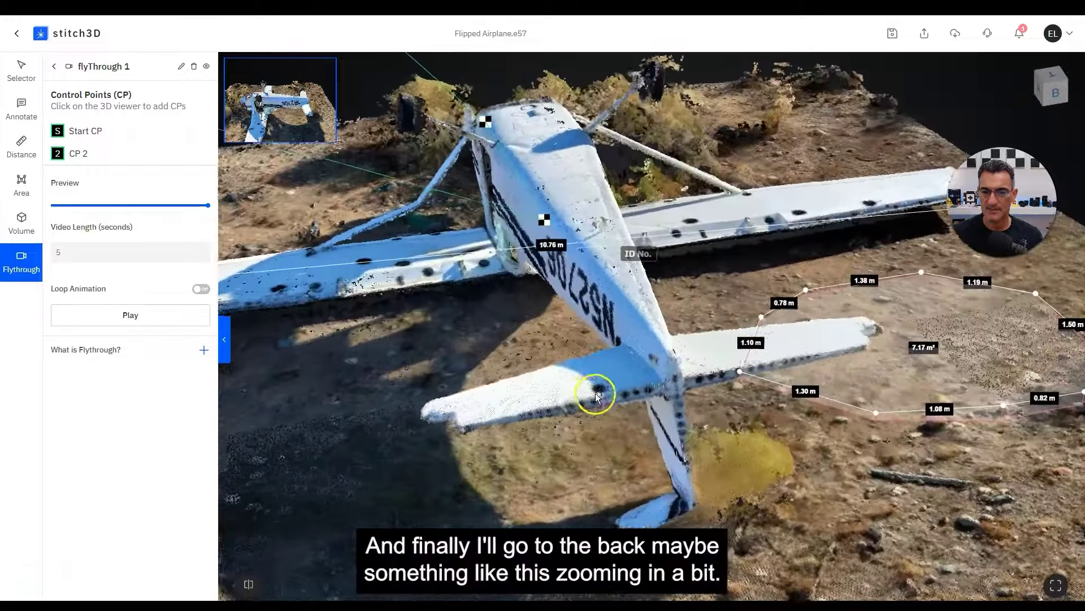
left_click_drag(596, 395, 615, 430)
right_click_drag(611, 429, 625, 429)
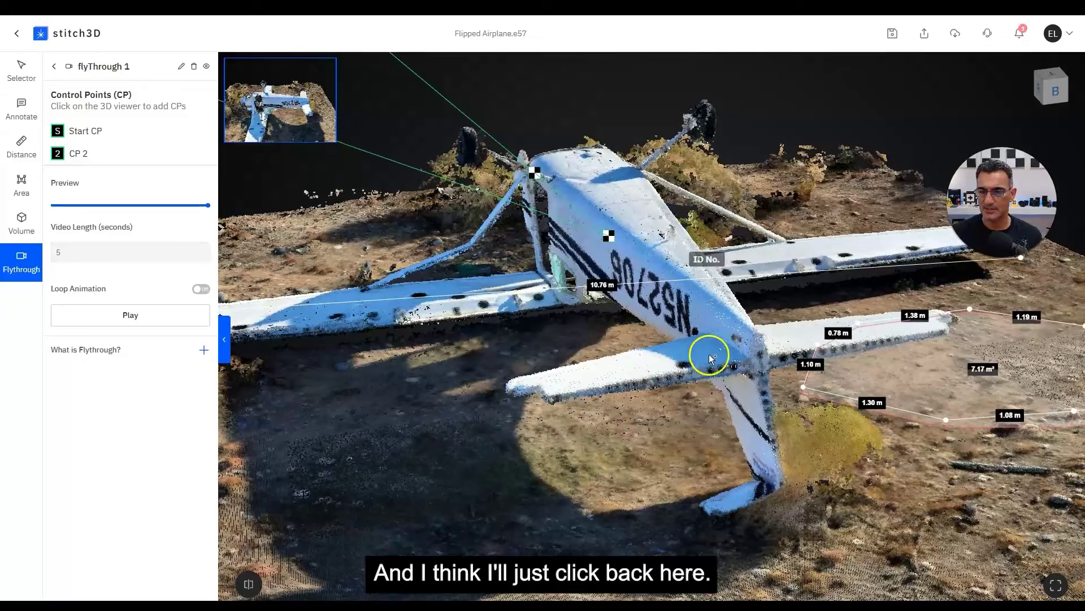
left_click(730, 340)
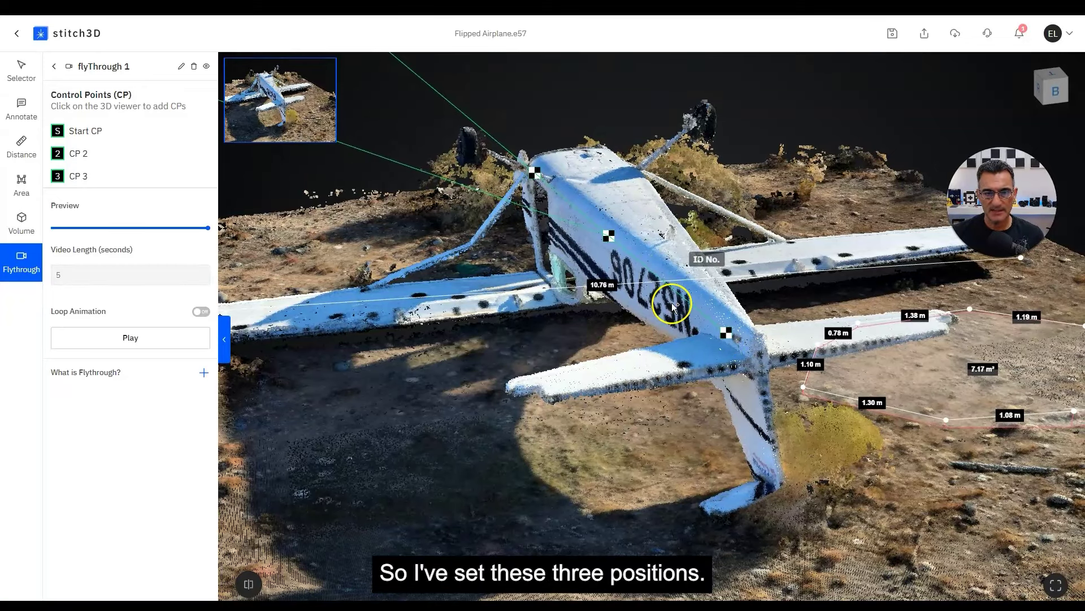
Examine the whole three-point camera path from a distance and preview the camera views at CP 2 and Start CP.
scroll(672, 308, "down", 5)
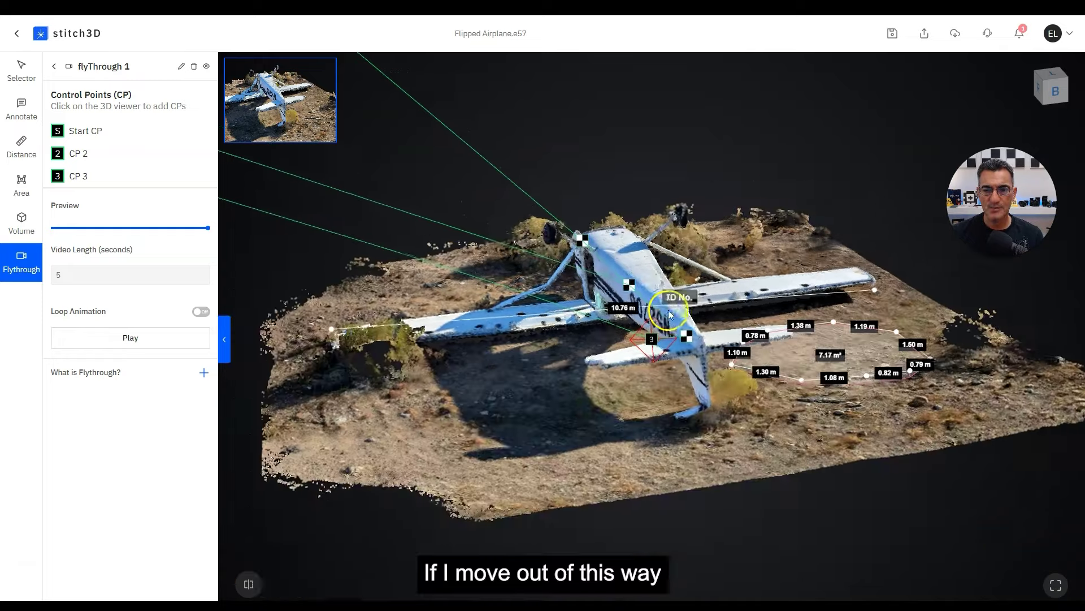
scroll(676, 362, "down", 3)
left_click_drag(677, 377, 506, 372)
scroll(511, 330, "down", 4)
left_click_drag(464, 291, 696, 429)
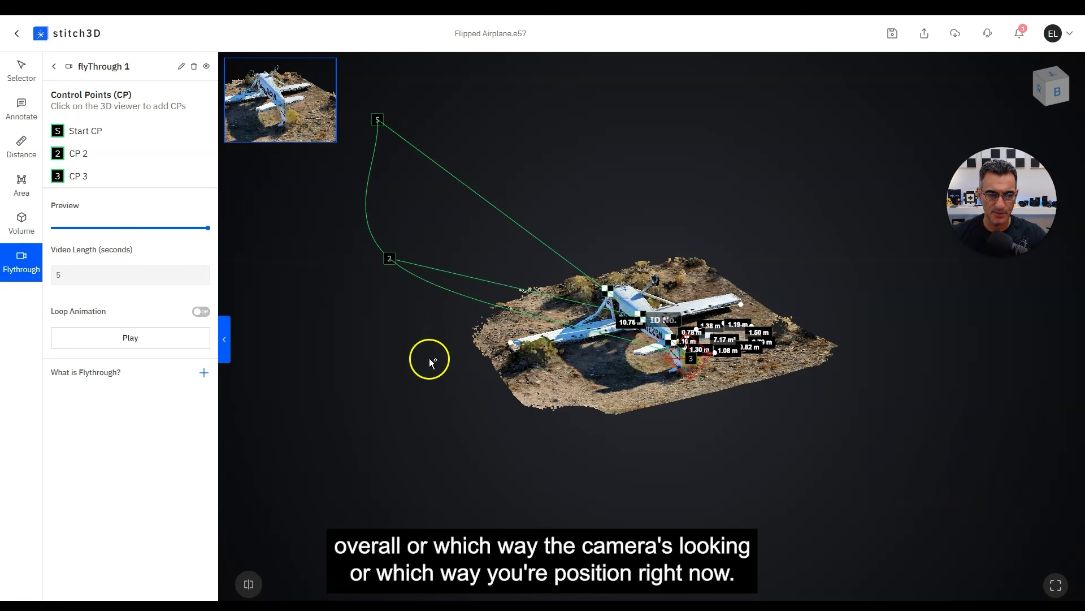
left_click(389, 258)
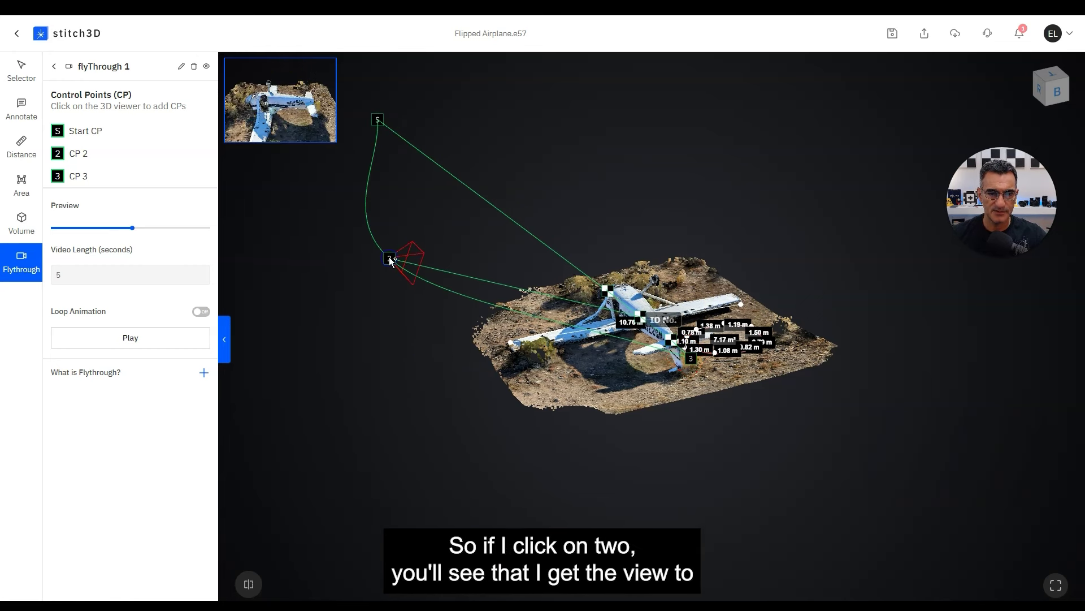
left_click(377, 120)
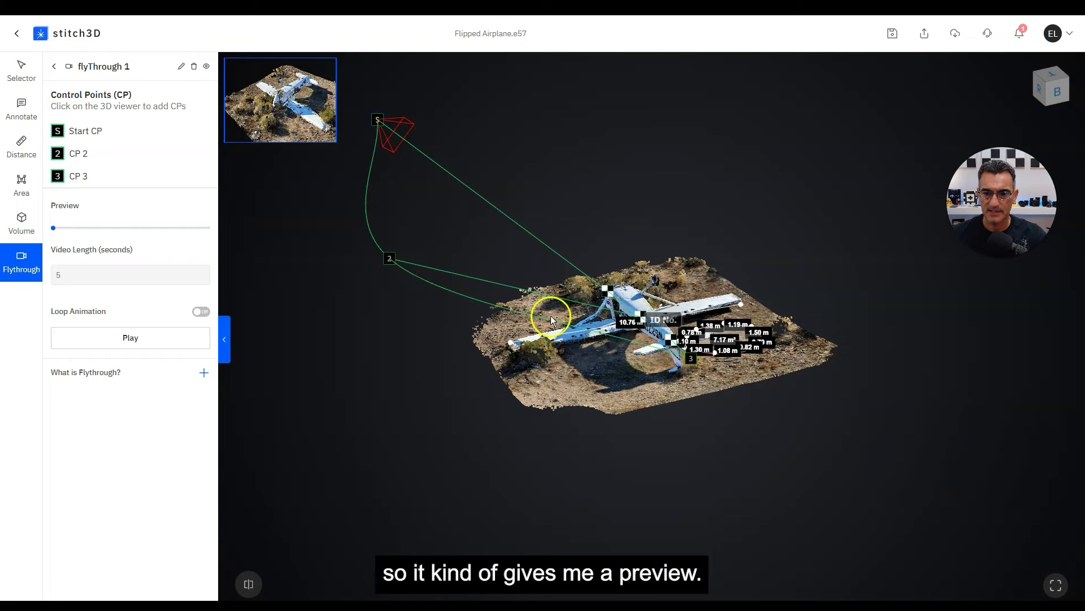
Move the Start CP's aiming target from the nose slightly back toward the cockpit.
left_click_drag(432, 415, 550, 453)
right_click_drag(364, 422, 434, 423)
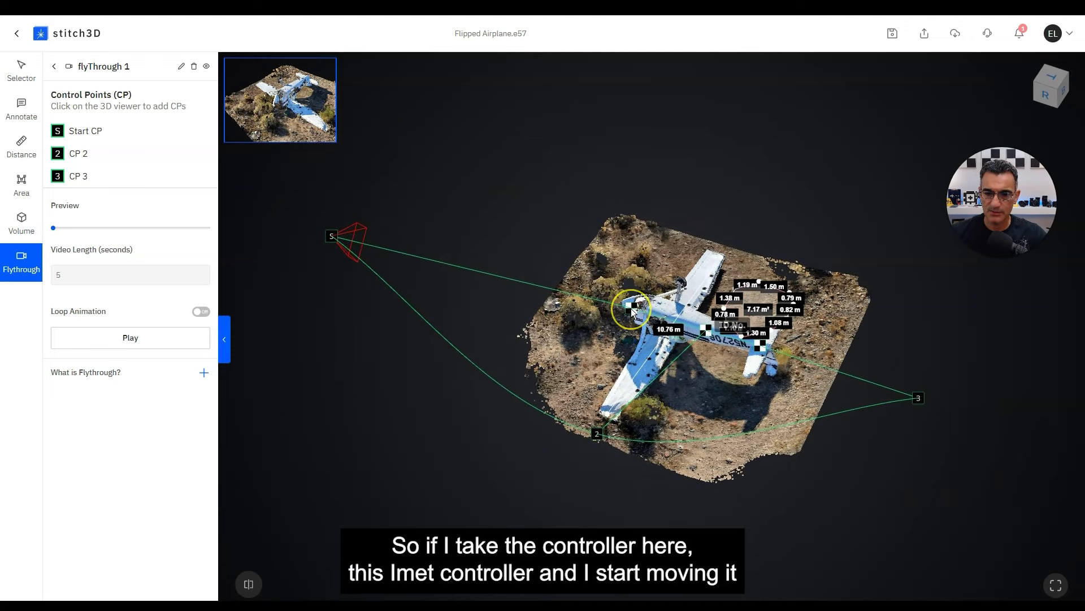
mouse_move(632, 312)
left_mouse_down()
mouse_move(617, 308)
mouse_move(632, 310)
left_mouse_up()
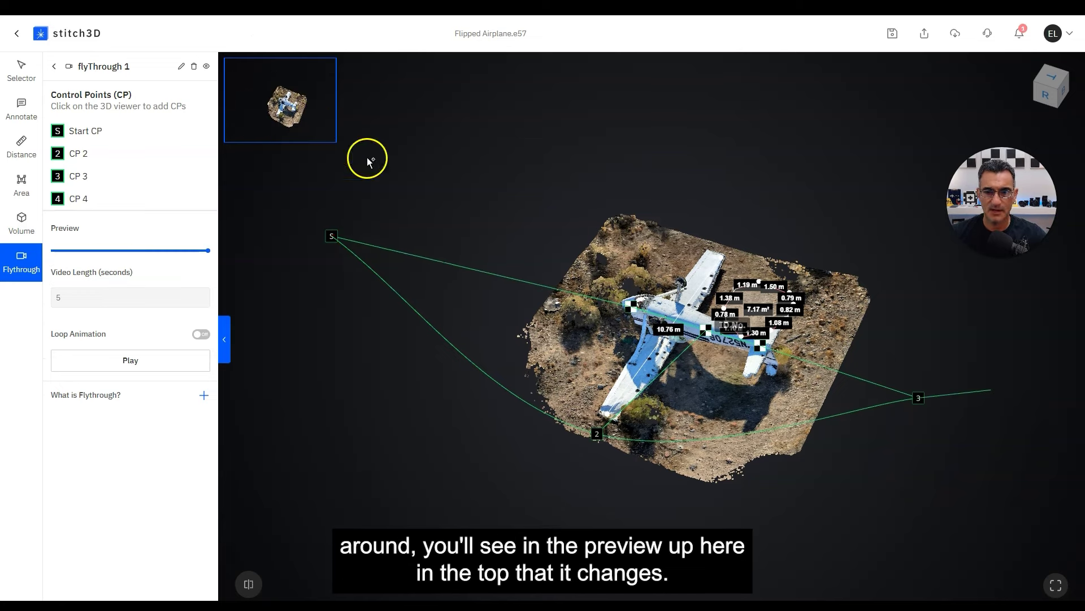
scroll(620, 260, "up", 5)
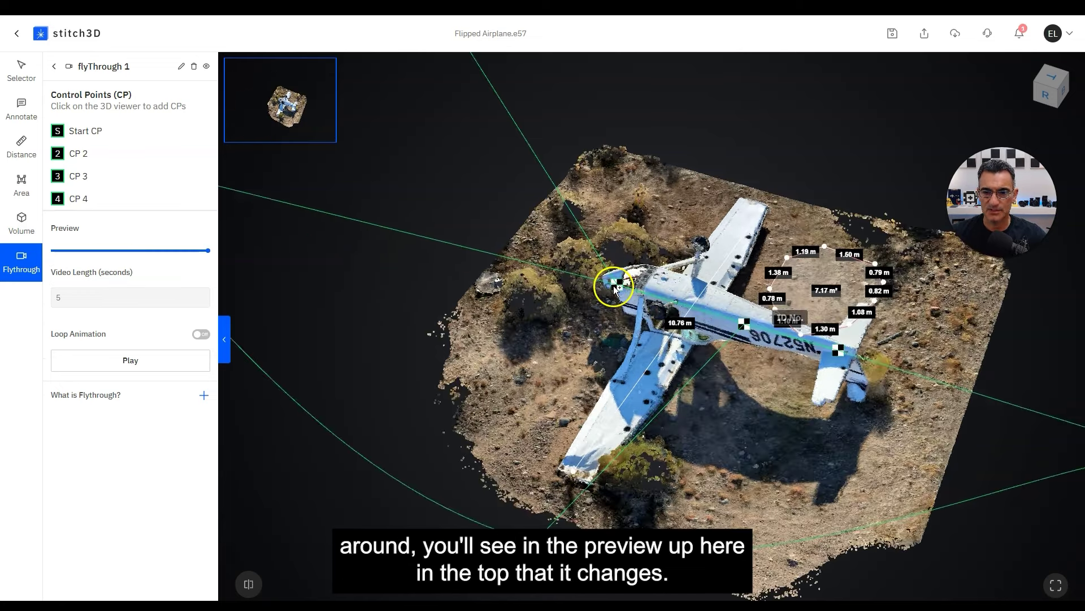
left_click_drag(624, 291, 645, 310)
scroll(553, 251, "down", 6)
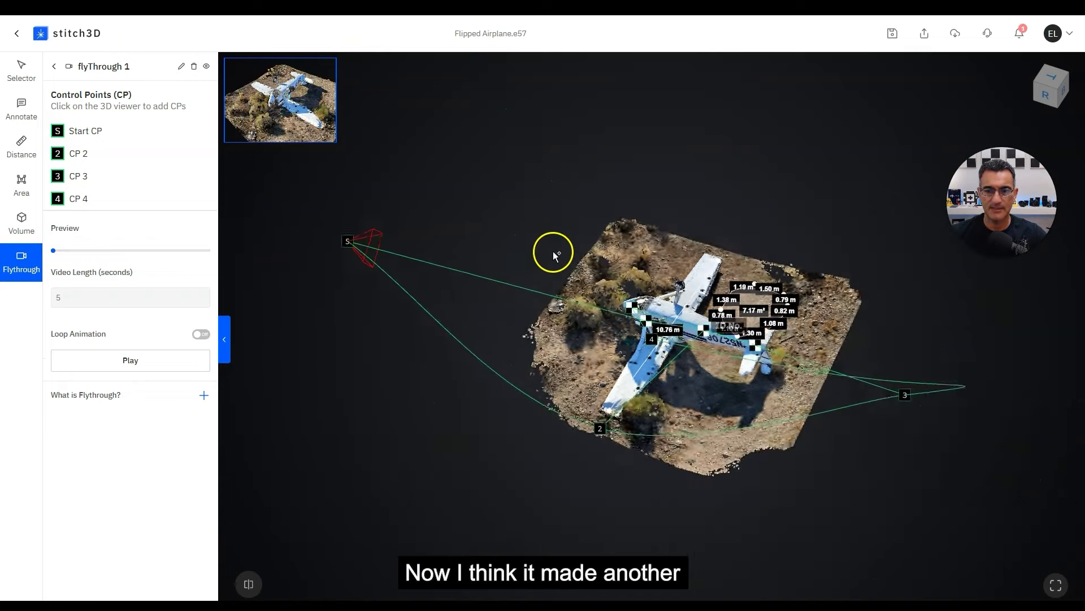
Delete the accidental fourth control point, CP 4, from the flythrough.
scroll(595, 280, "up", 3)
scroll(590, 280, "up", 3)
scroll(585, 284, "down", 4)
left_click_drag(582, 313, 505, 247)
scroll(633, 243, "down", 5)
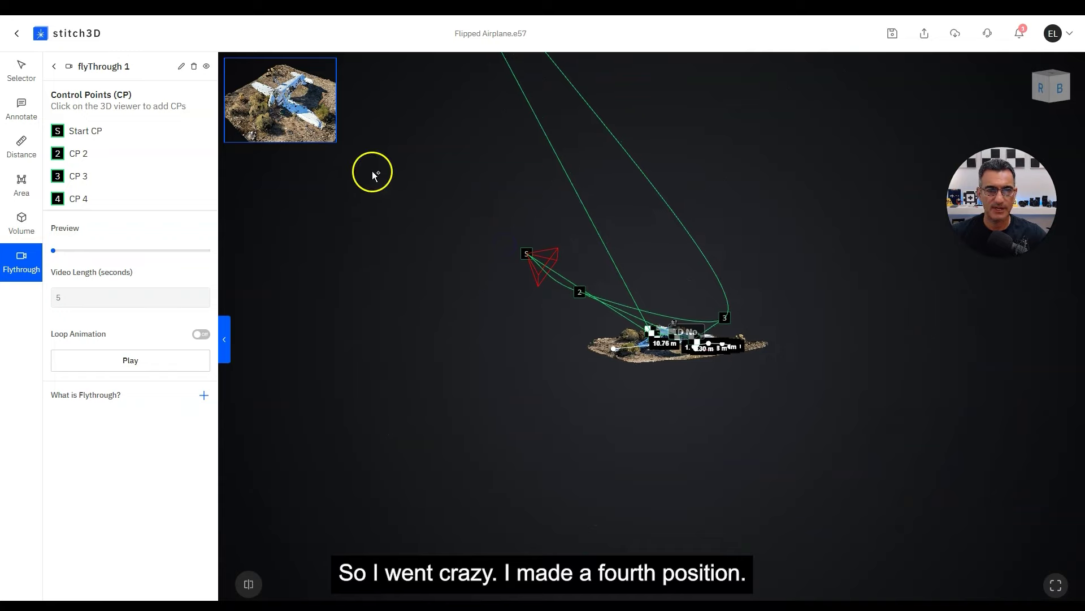
left_click(87, 198)
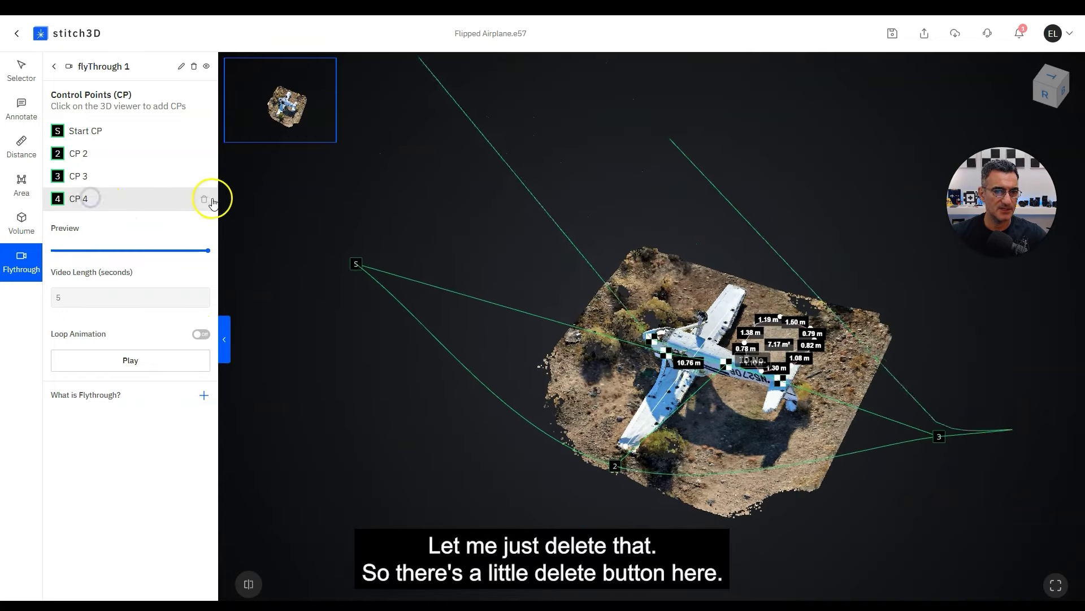
left_click(204, 200)
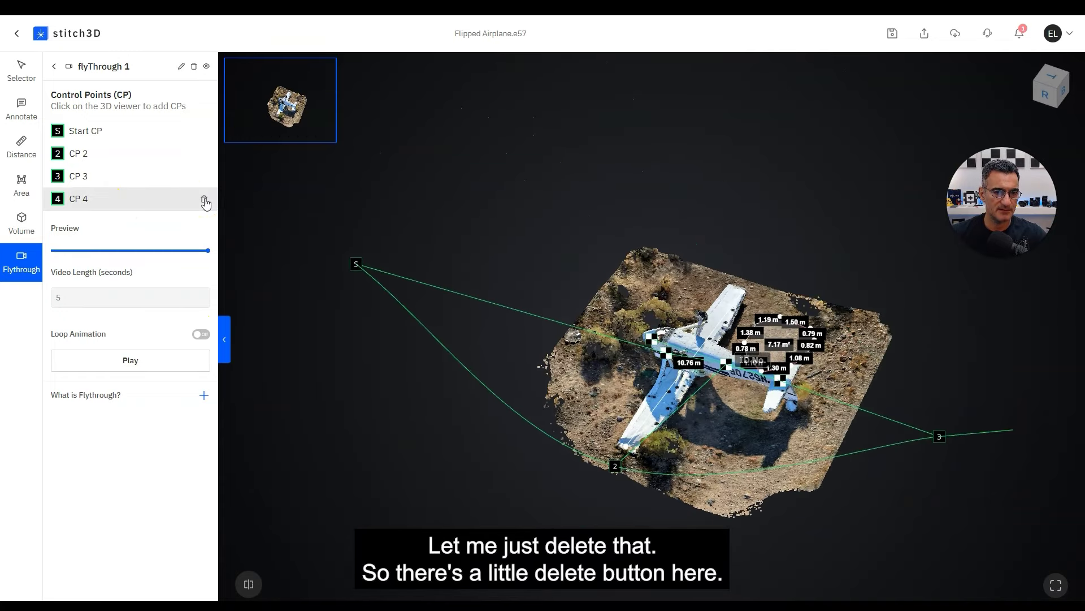
left_click(205, 200)
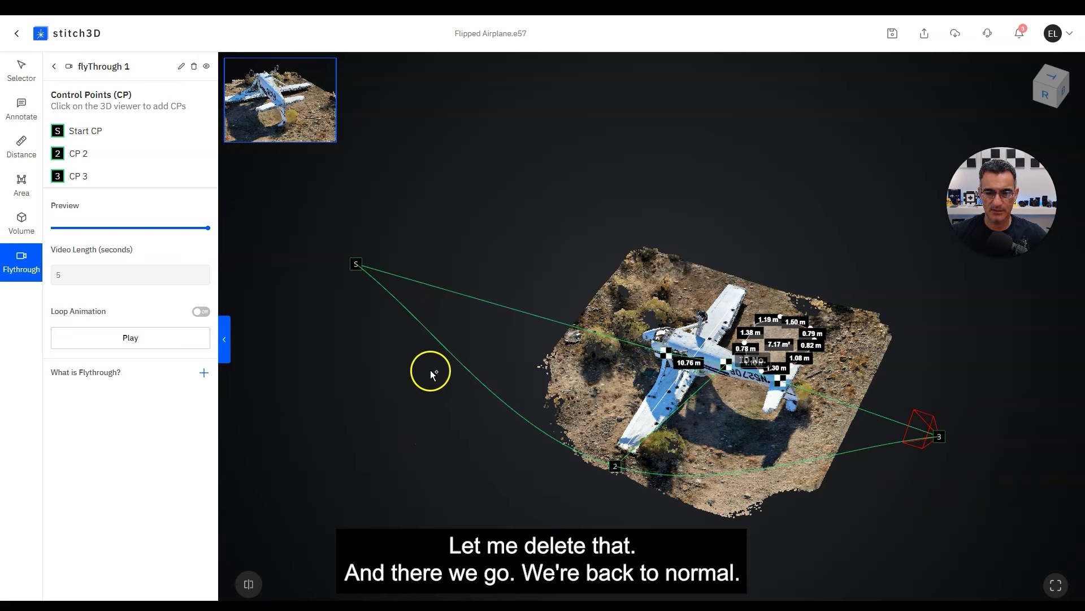
Move the Start CP camera closer to the airplane and scrub the flythrough preview to check the camera's movement.
left_click_drag(361, 273, 432, 294)
left_click_drag(574, 363, 649, 470)
scroll(649, 470, "up", 2)
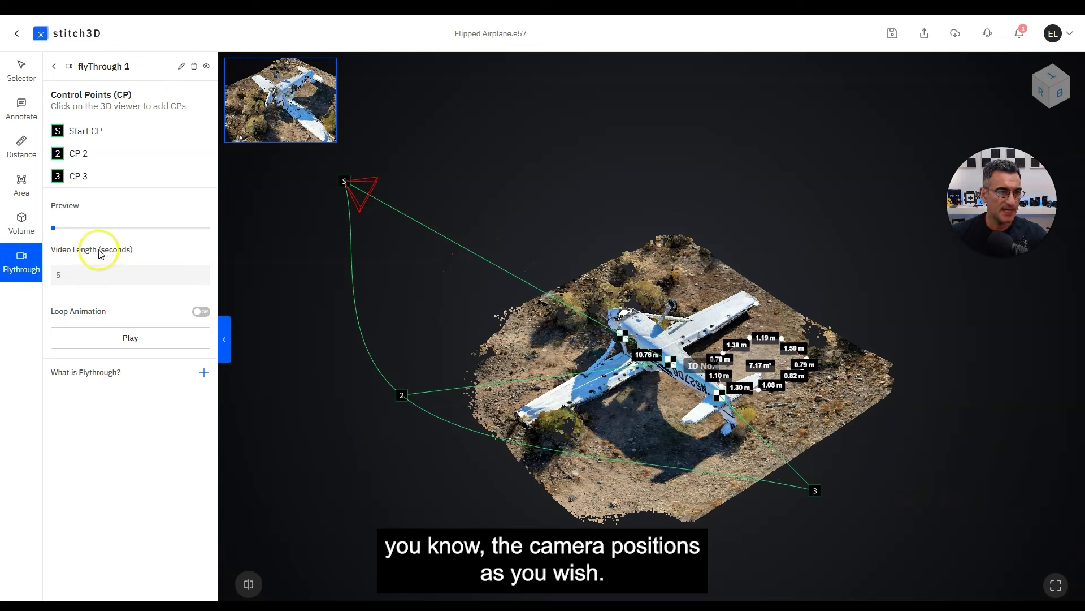
left_click_drag(79, 232, 25, 234)
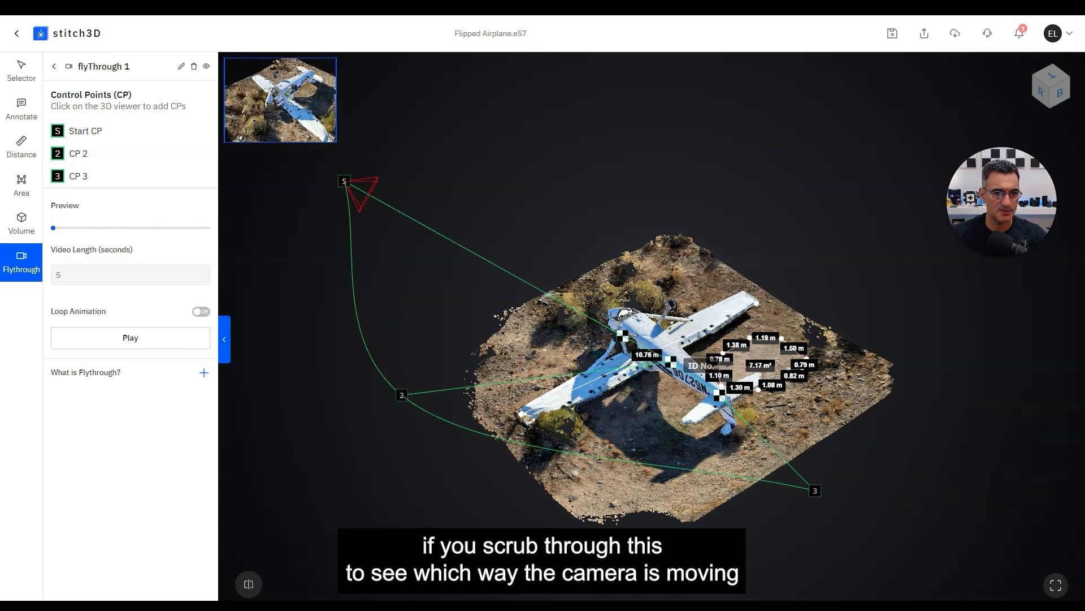
Set the video length to 10 seconds and play the flythrough animation in full screen.
left_click_drag(86, 275, 50, 274)
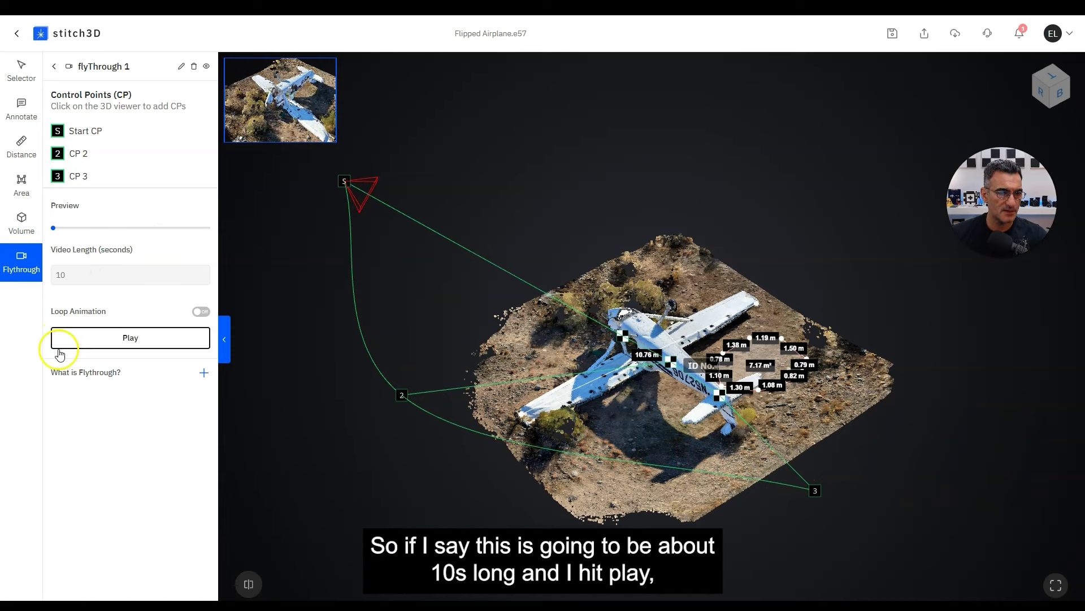
left_click(110, 343)
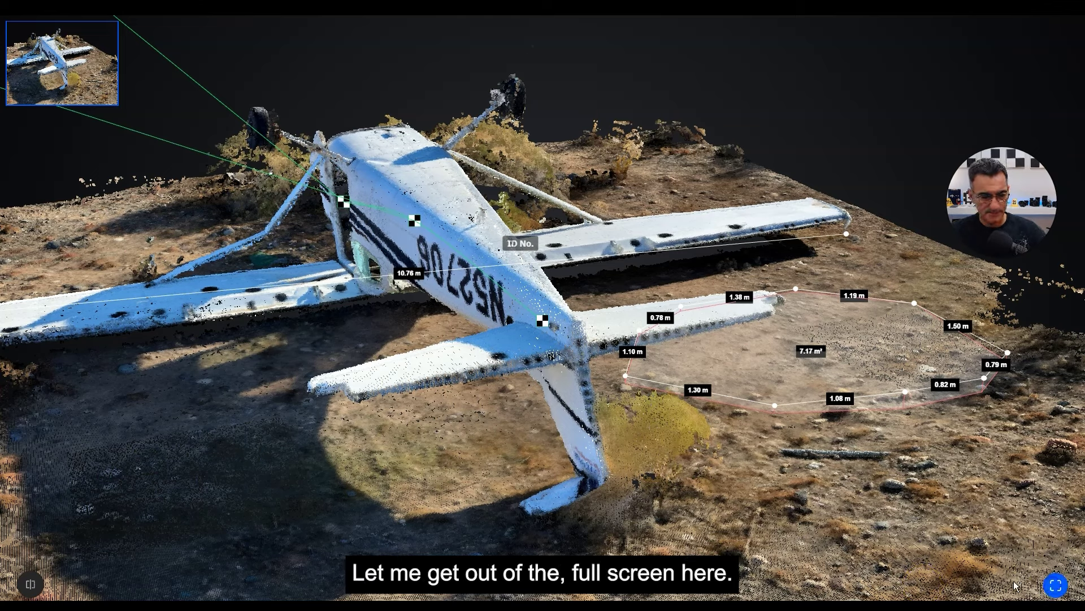
key("Escape")
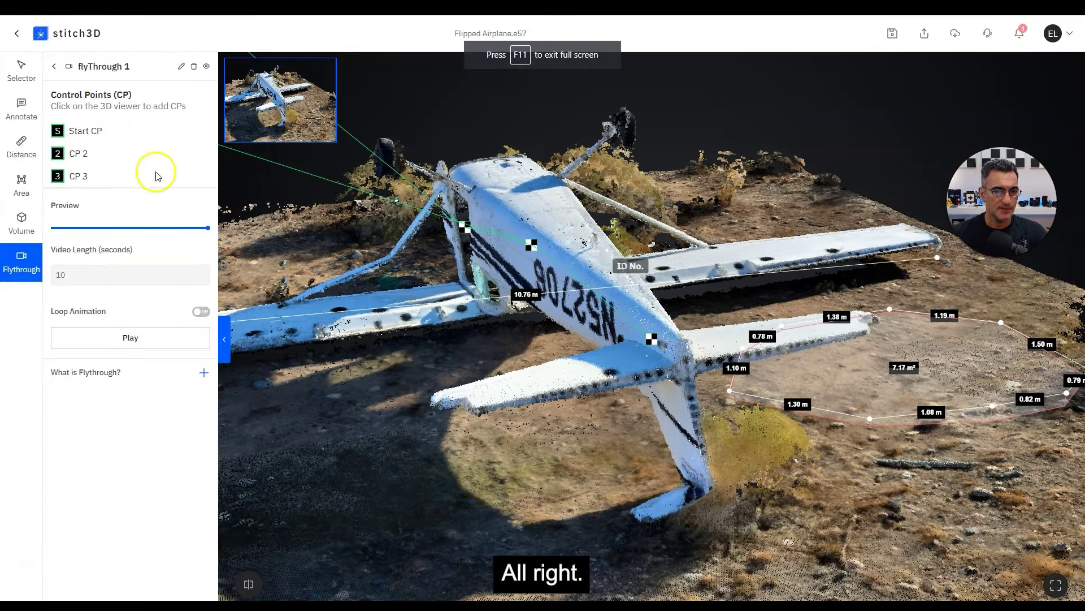
Rename the flythrough as Airplane Side and return to the list of workspace items.
left_click(184, 72)
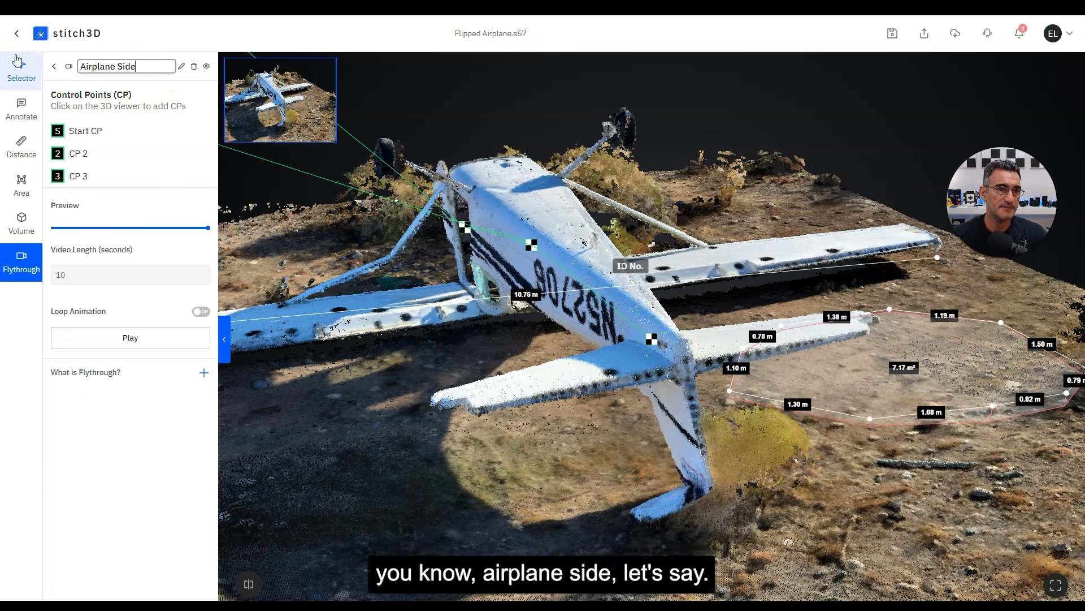
type("Airplane Side")
key("Return")
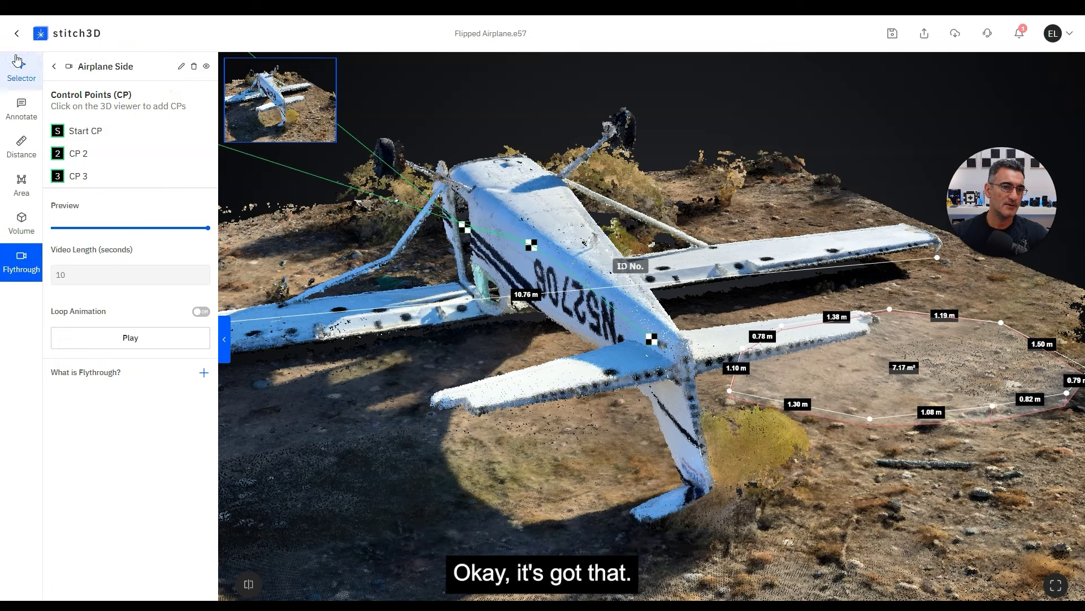
left_click(57, 68)
left_click(84, 67)
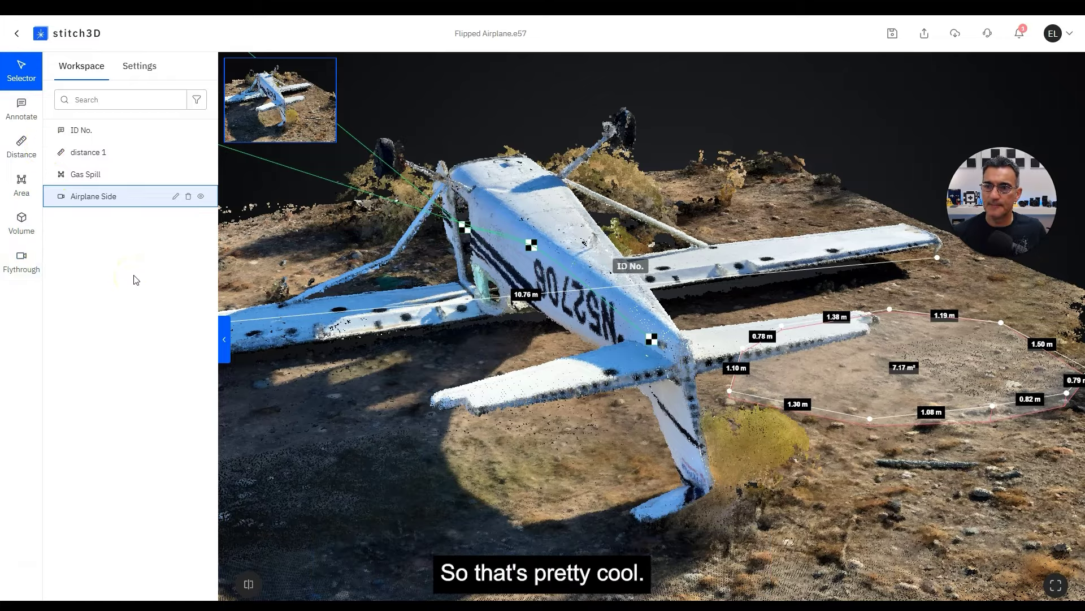
View the airplane from its side and look at the option for saving the file as a Canvas.
left_click_drag(508, 357, 524, 404)
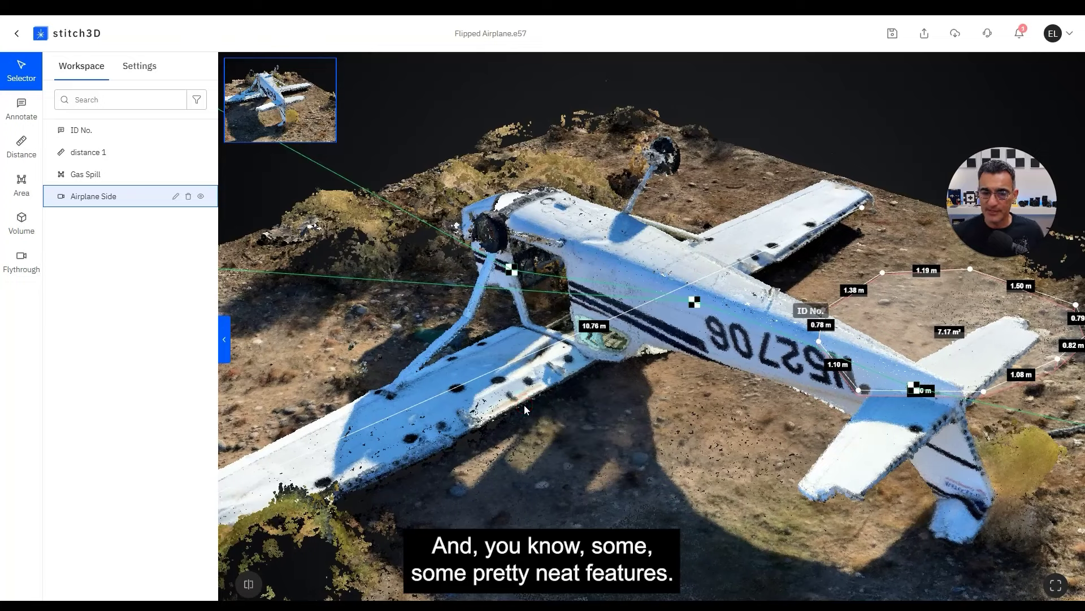
left_click(892, 35)
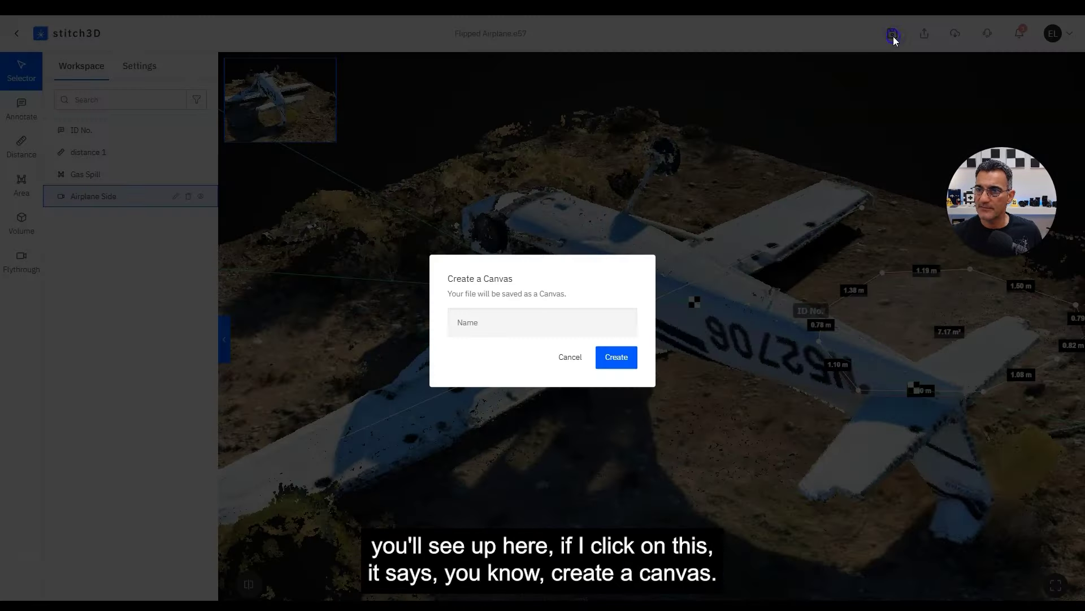
left_click(570, 358)
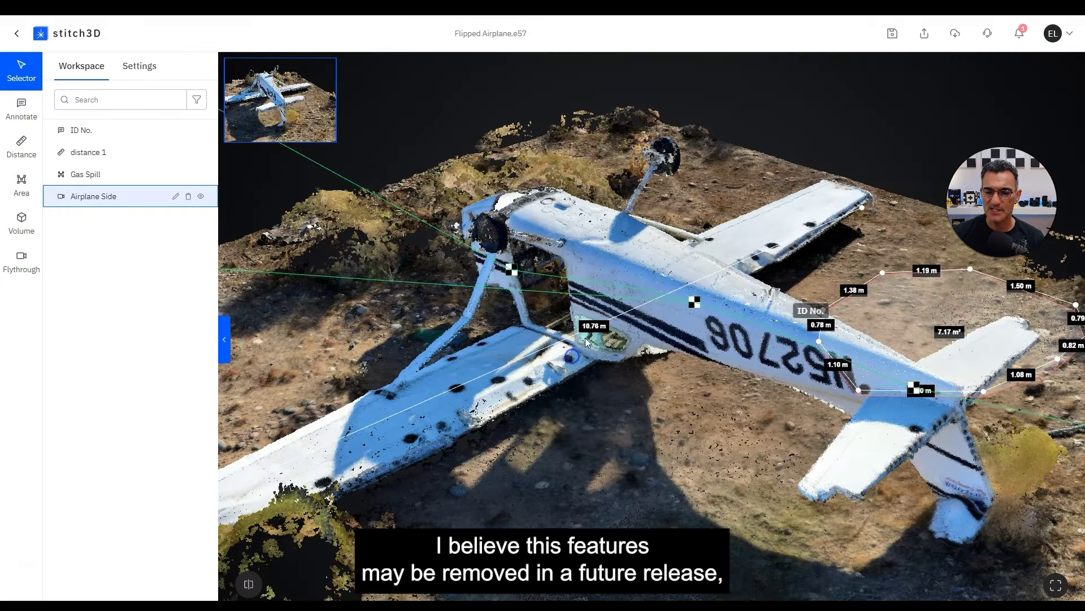
Restrict the file's sharing to Private and check which permission levels invited members can be given.
left_click(925, 35)
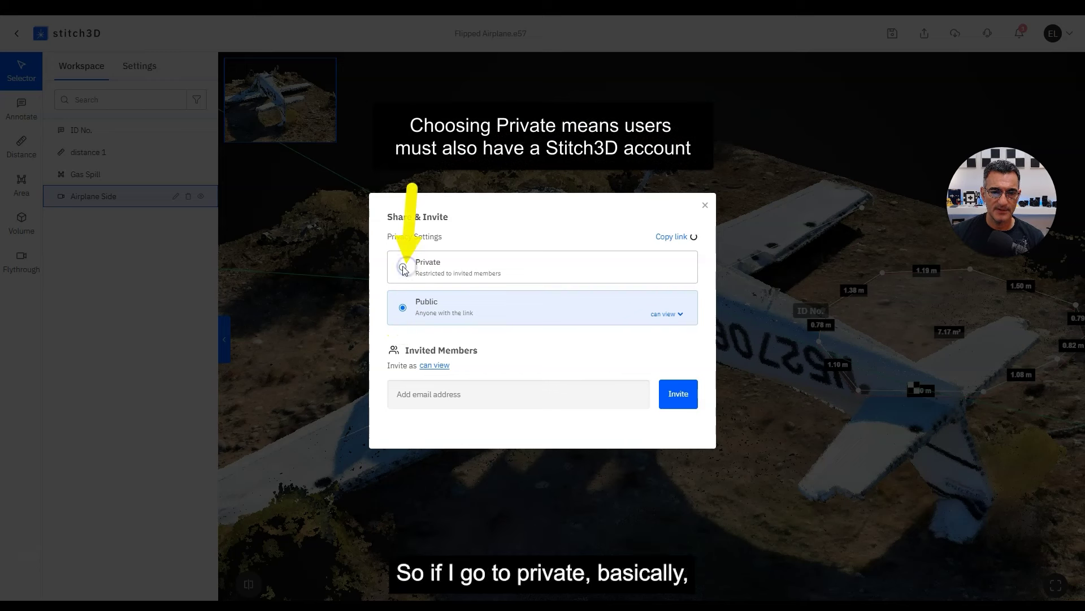
left_click(403, 270)
left_click(428, 395)
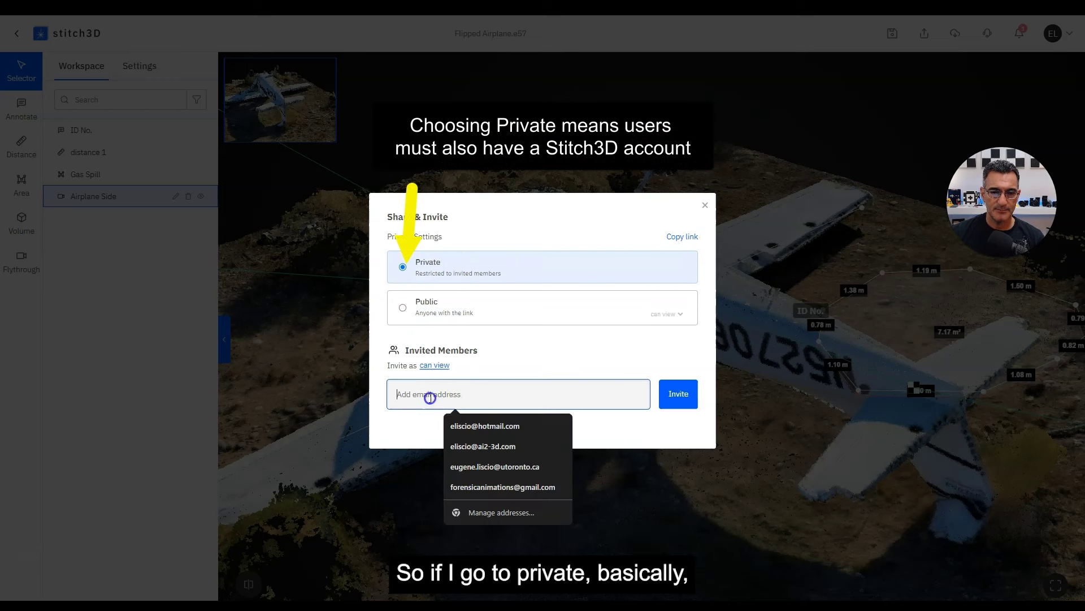
left_click(379, 403)
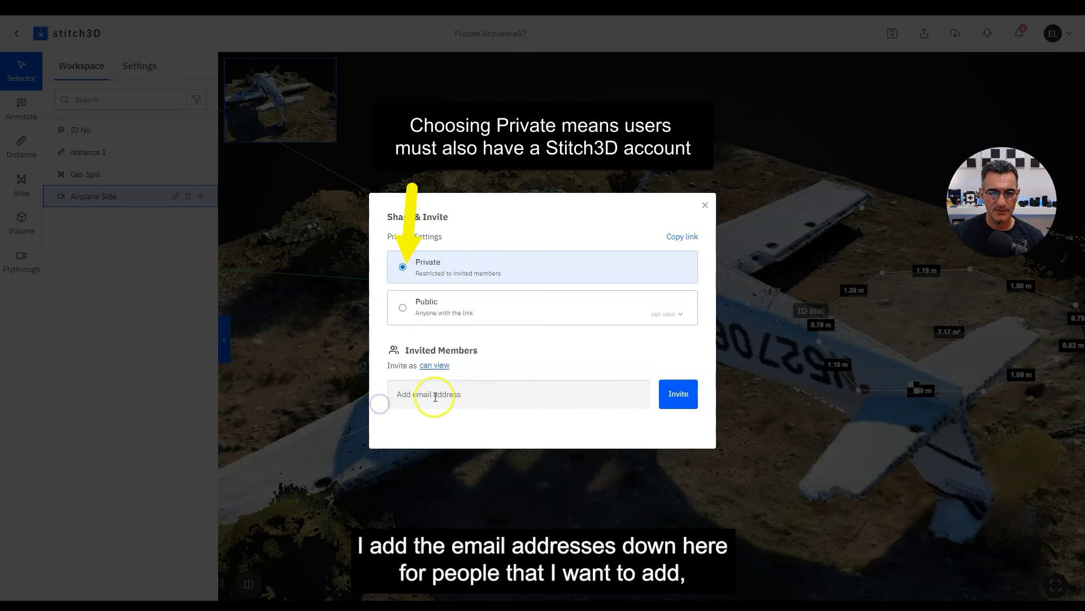
left_click(436, 365)
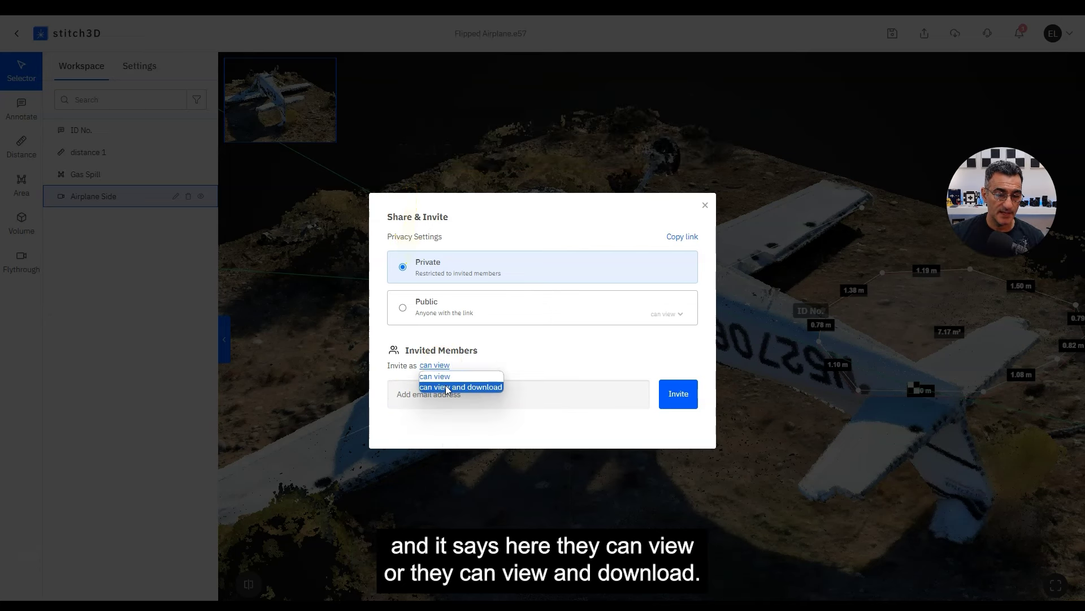
left_click(556, 349)
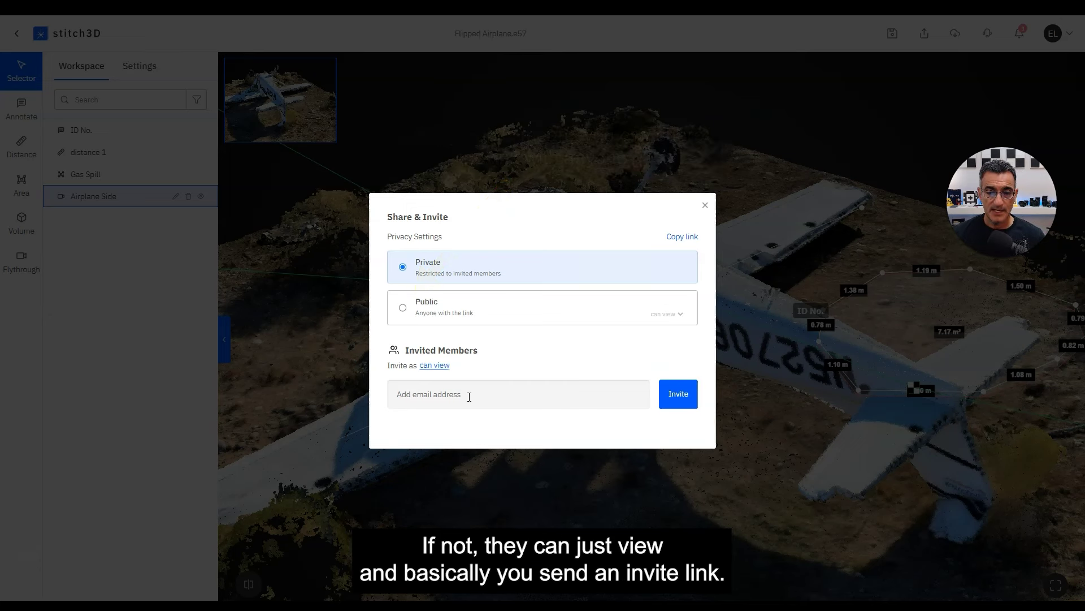
Invite a member by e-mail address with "can view" permission and close the sharing settings.
left_click(469, 396)
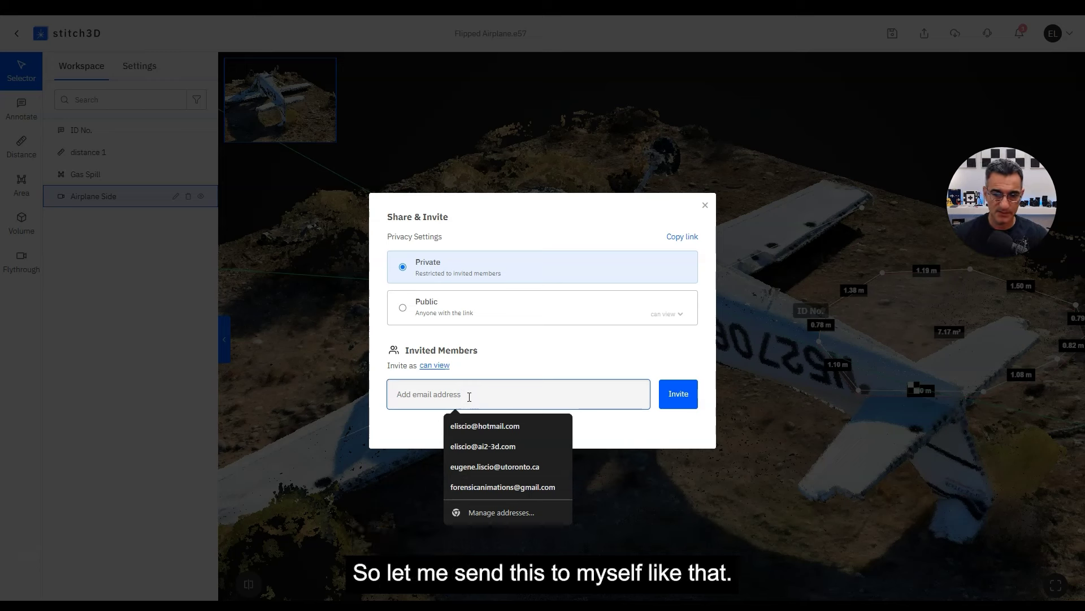
left_click(506, 428)
left_click(687, 396)
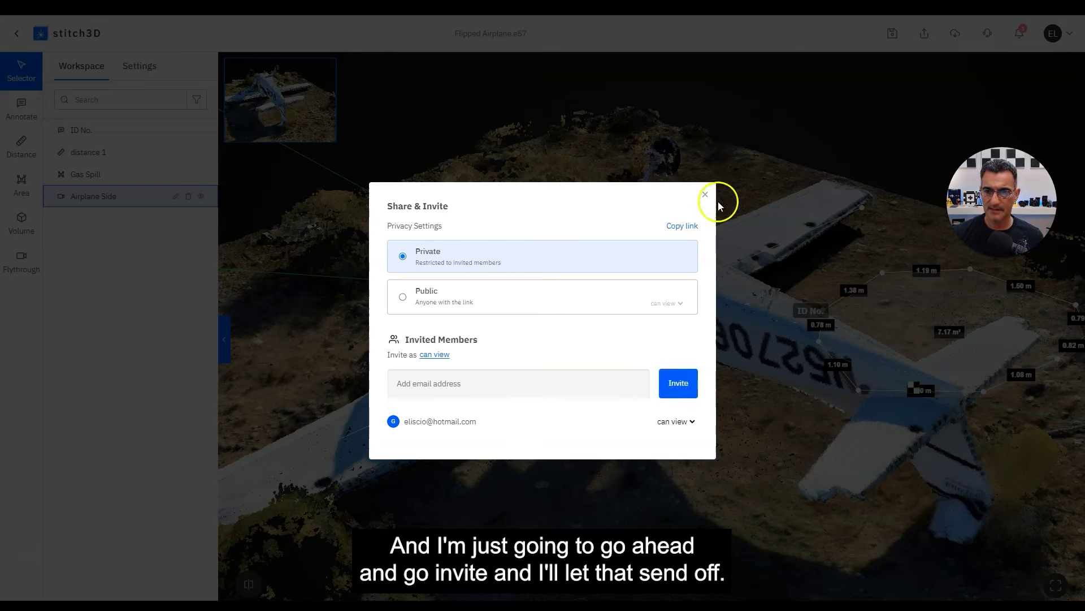
left_click(705, 196)
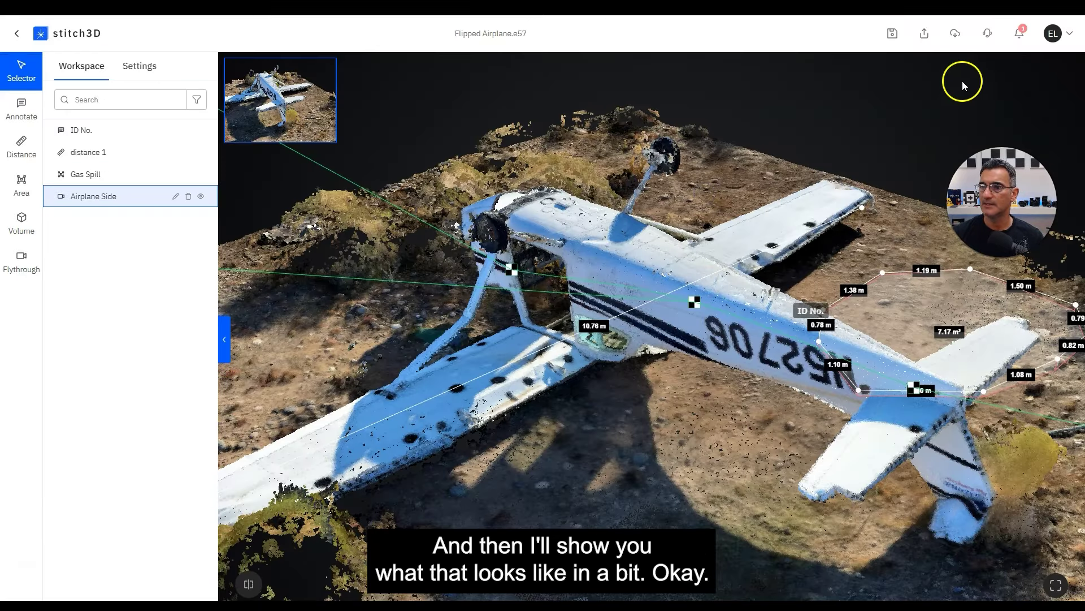
Check the file's download option and the support page, and return to the airplane file.
left_click(956, 35)
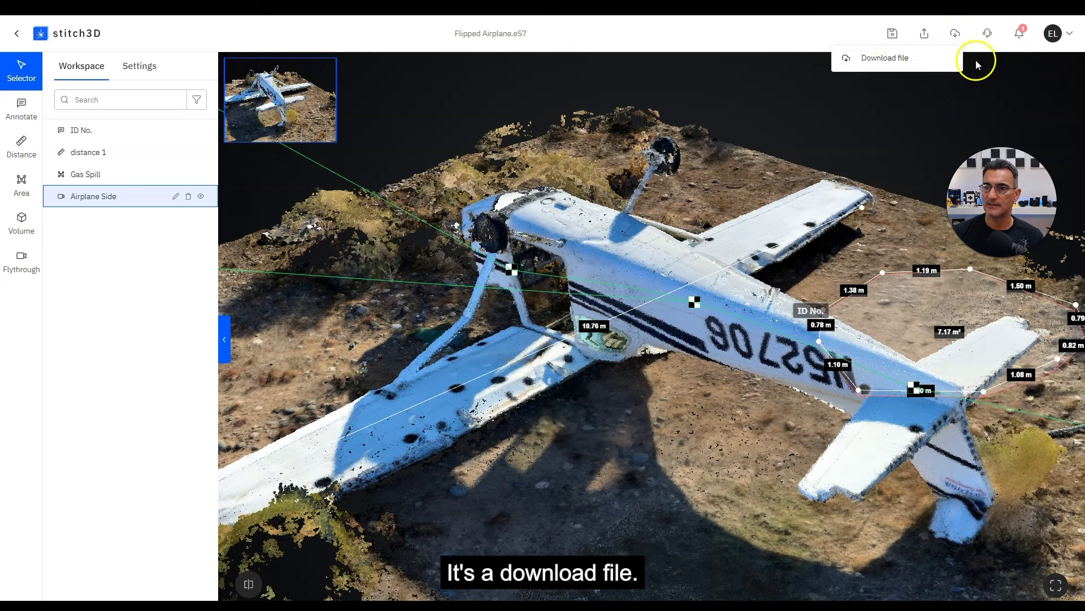
left_click(988, 33)
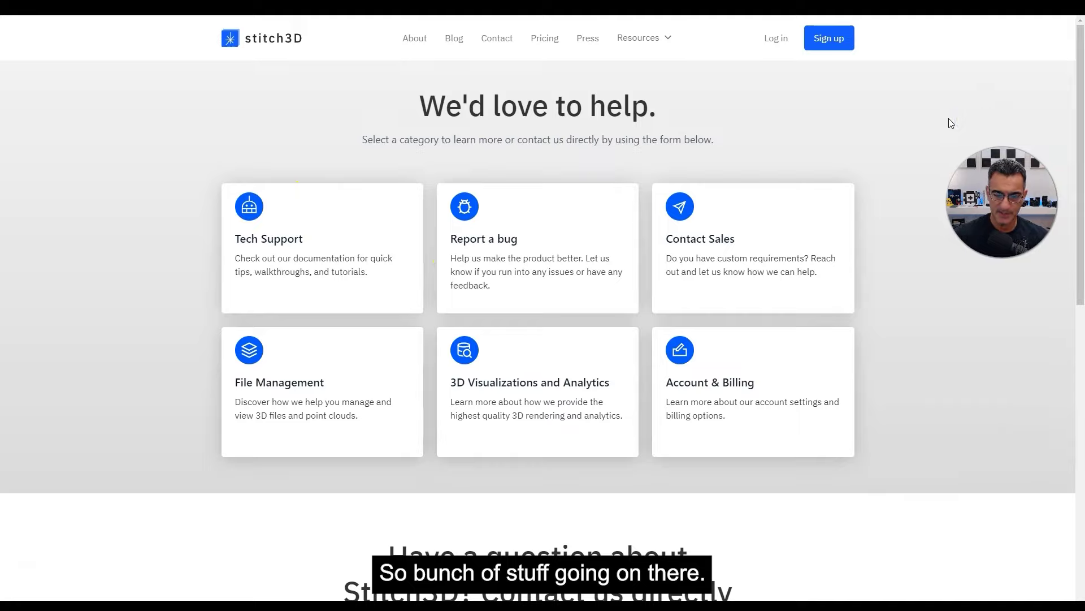
key("F11")
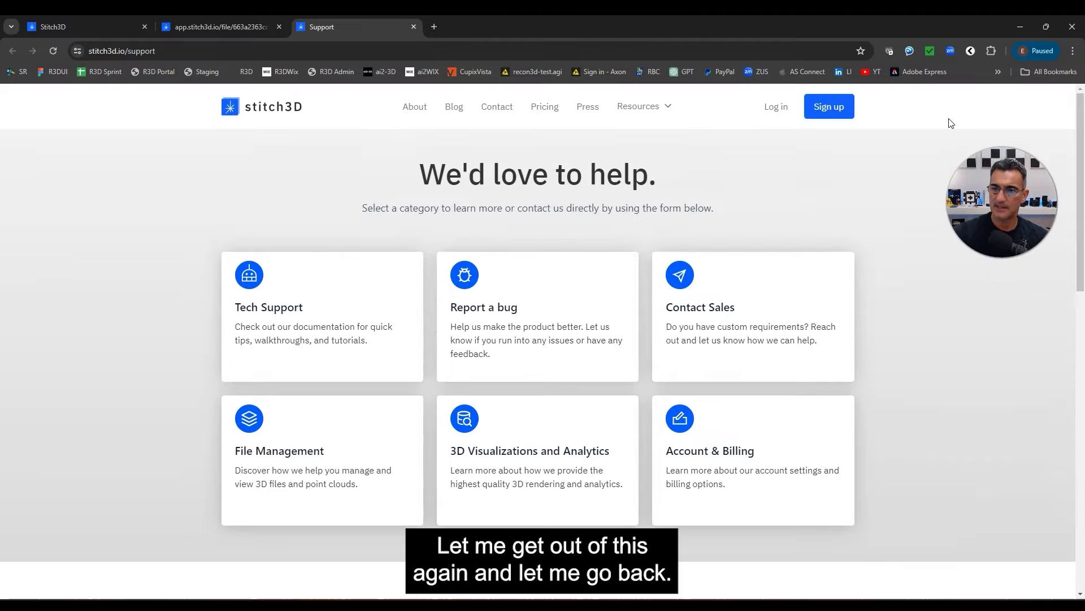
left_click(212, 27)
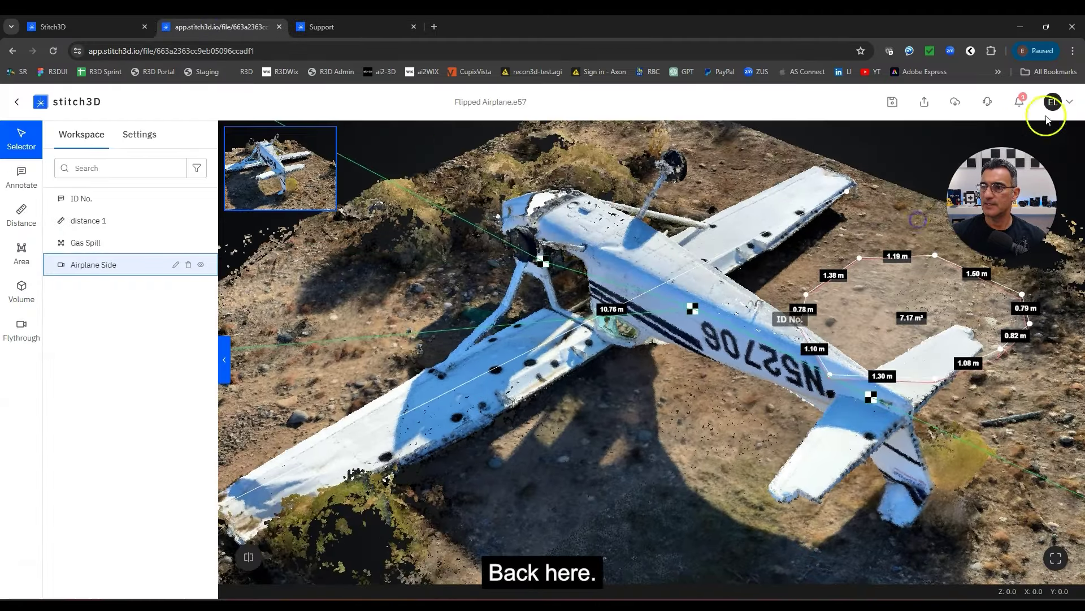
Look at the account menu options and view the whole airplane scene from the nose side.
left_click(1068, 104)
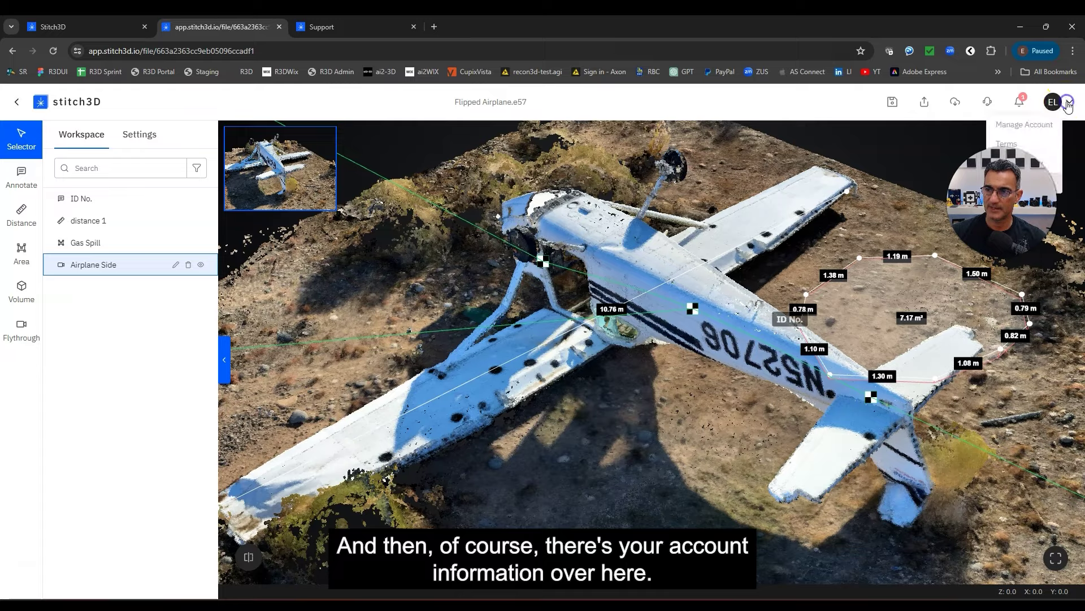
left_click(923, 169)
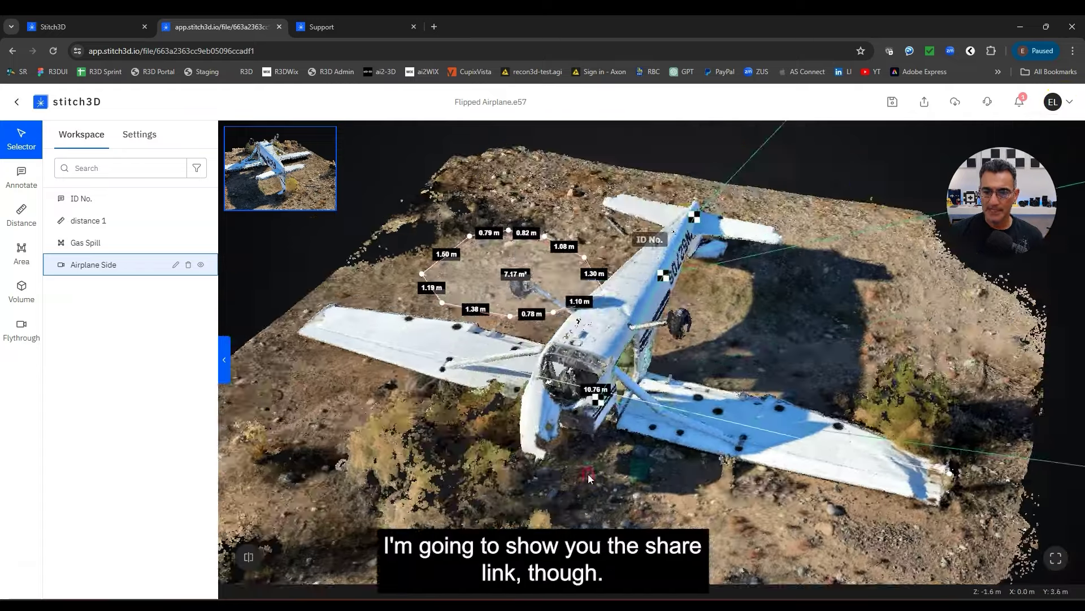
left_click_drag(588, 477, 582, 455)
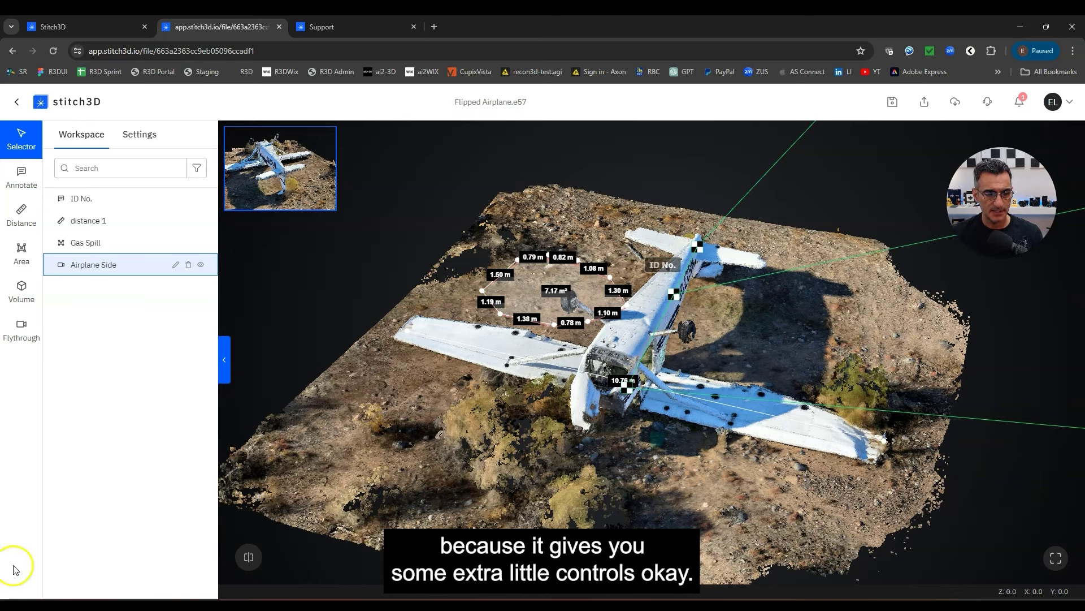
Close the support page and open the copied share link, including its access token, in a new browser tab.
left_click(414, 26)
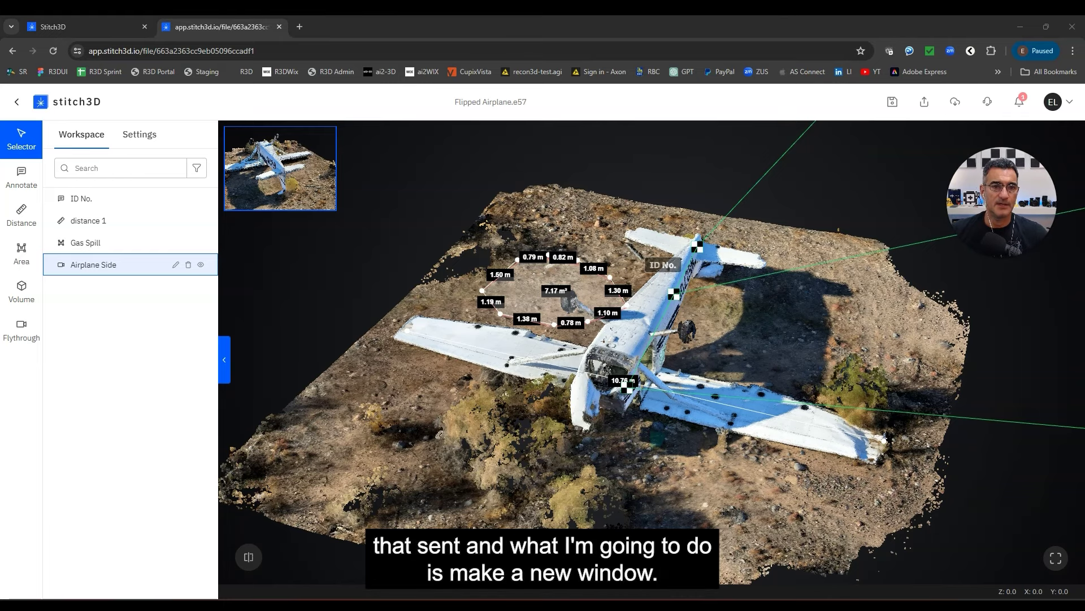
left_click(301, 26)
left_click(345, 52)
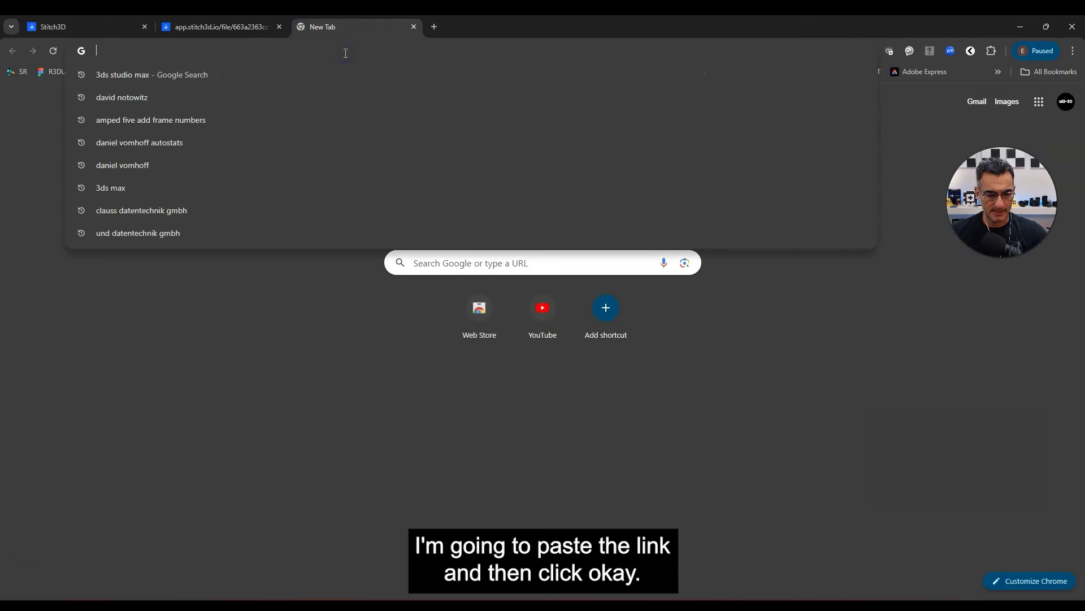
key("ctrl+v")
key("Return")
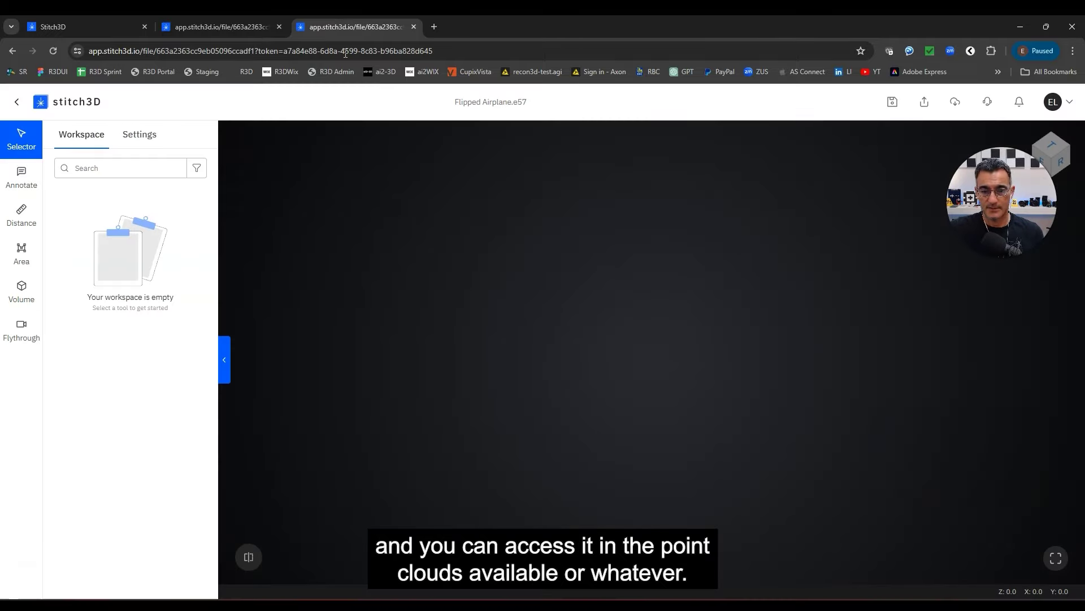
Examine the airplane point cloud opened from the share link up close.
left_click_drag(618, 408, 797, 414)
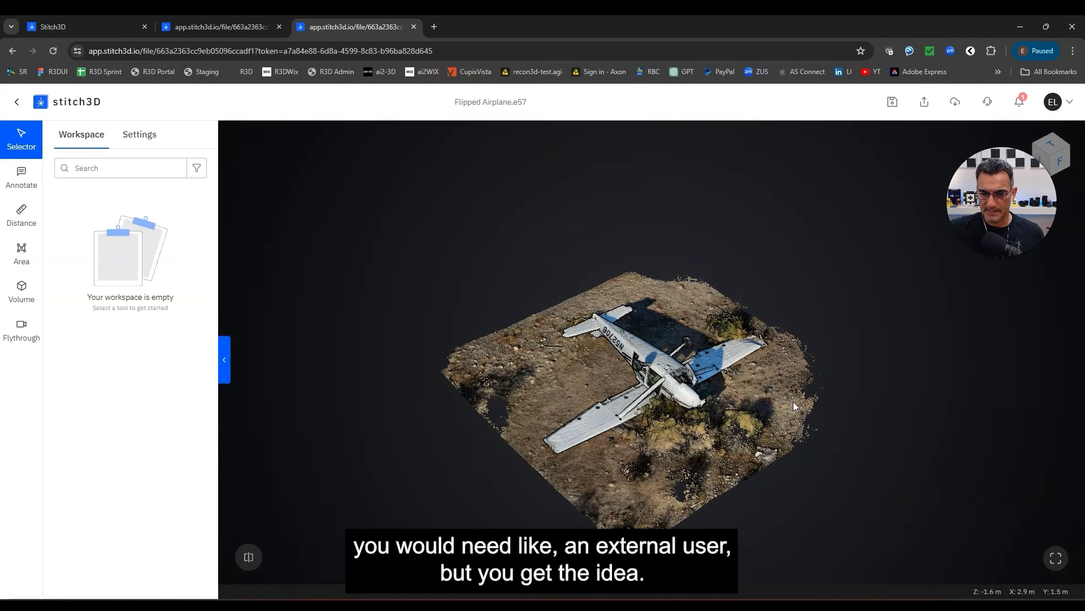
scroll(613, 381, "up", 3)
right_click_drag(628, 388, 585, 396)
left_click_drag(586, 400, 542, 430)
right_click_drag(601, 454, 598, 395)
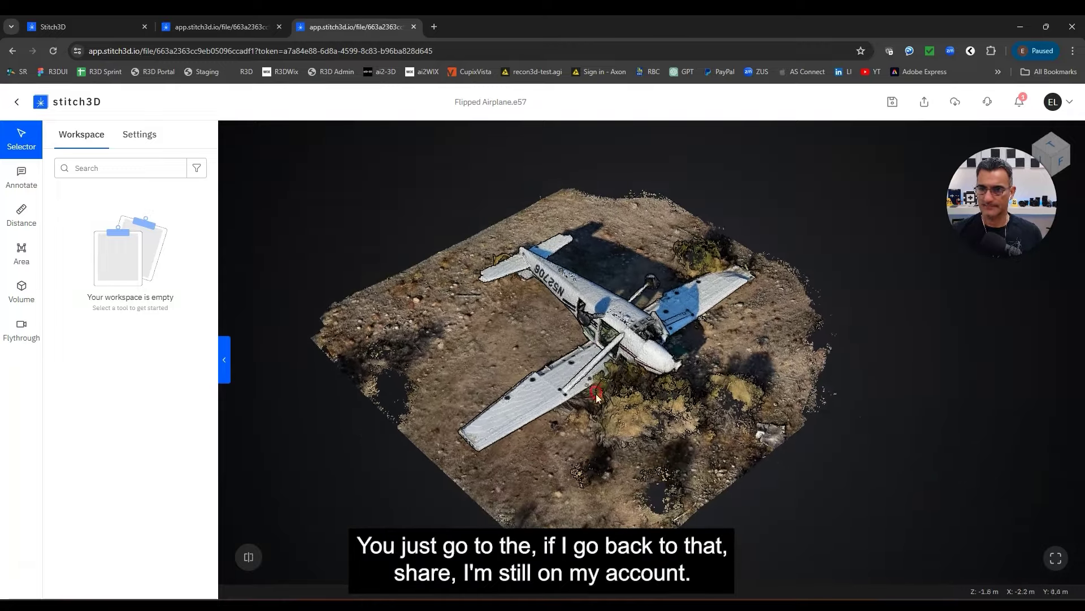
Set the file's privacy to Public for anyone with the link and close the sharing settings.
left_click(925, 105)
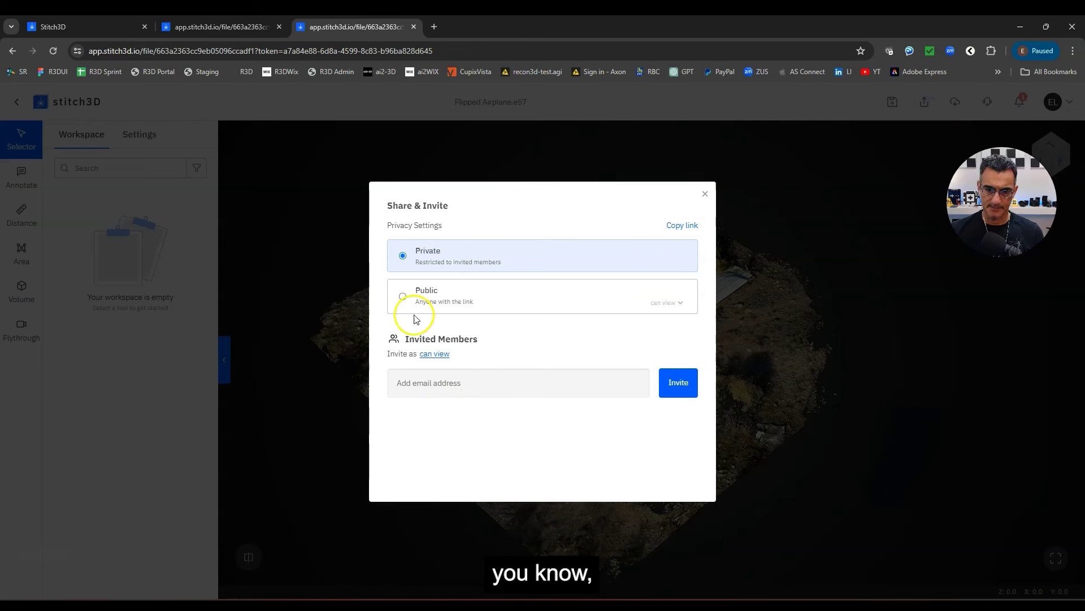
left_click(407, 298)
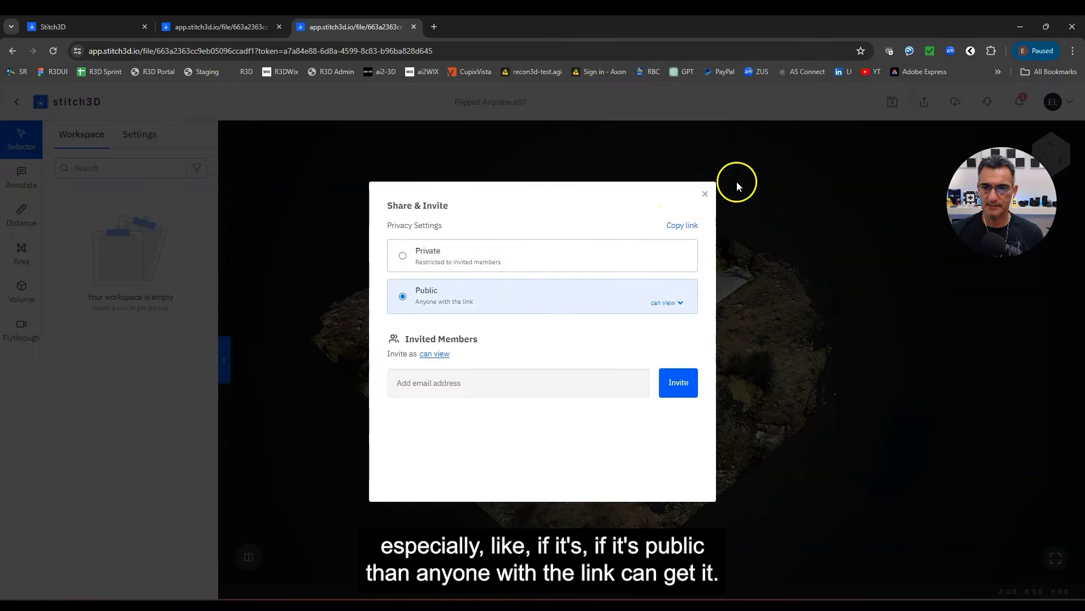
left_click(705, 194)
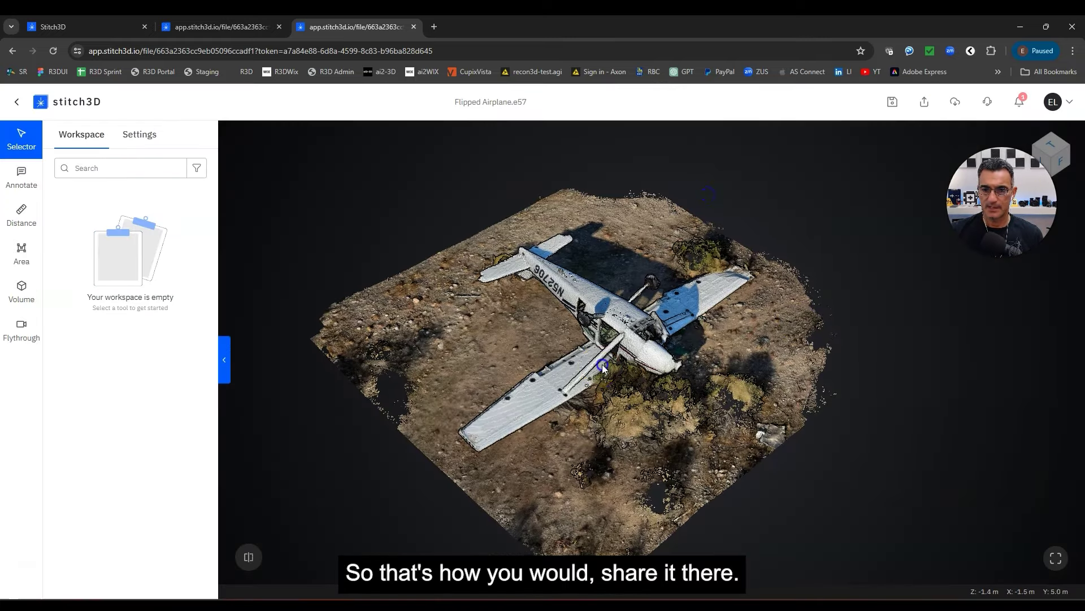
left_click_drag(597, 363, 602, 362)
Switch back to the original airplane file and leave it for the home page.
left_click(81, 24)
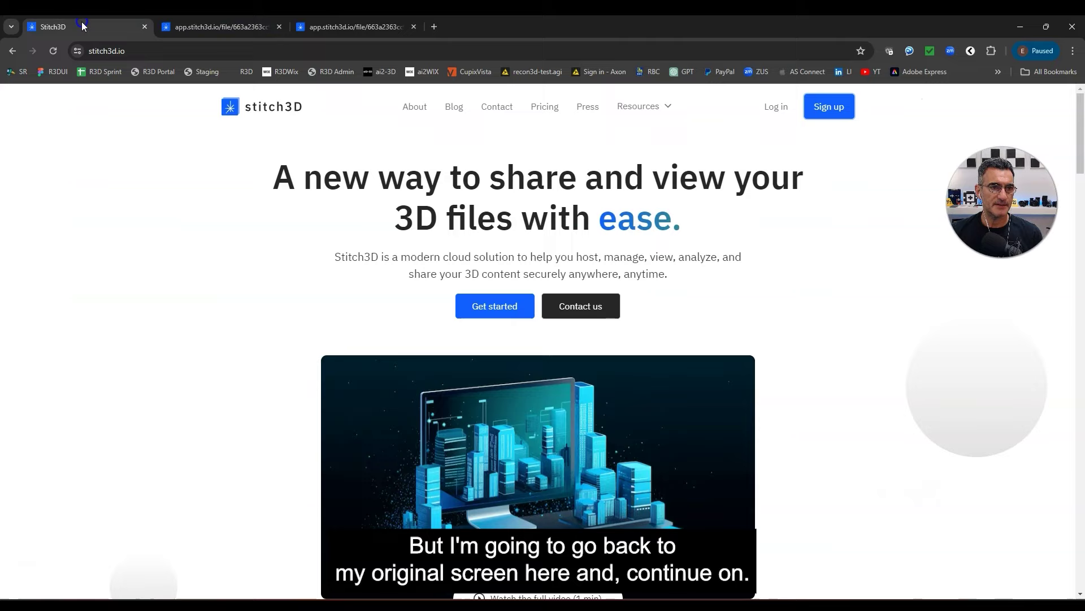
left_click(187, 24)
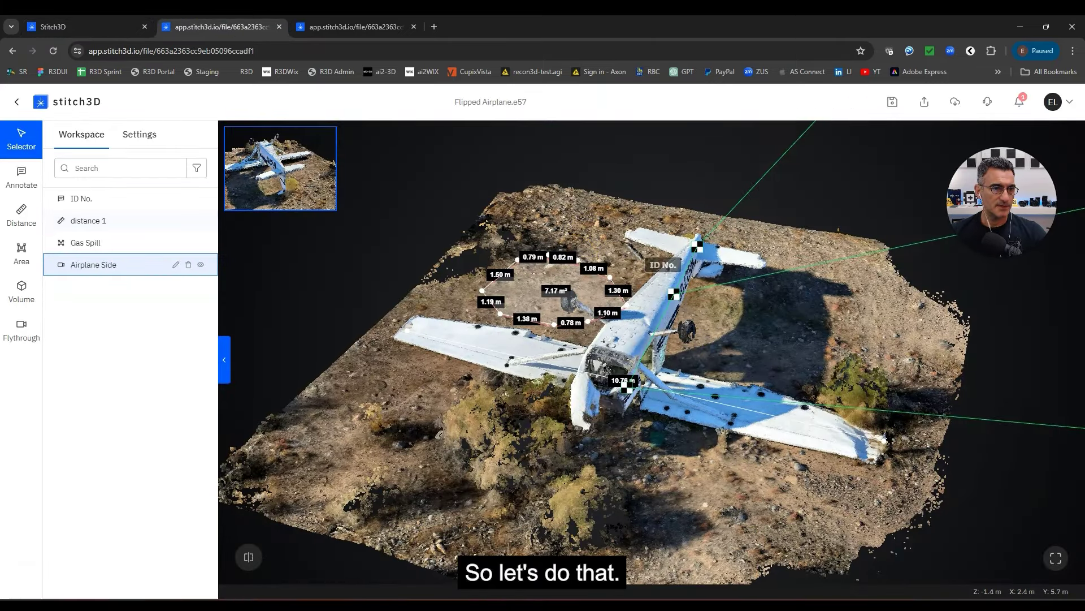
left_click(16, 102)
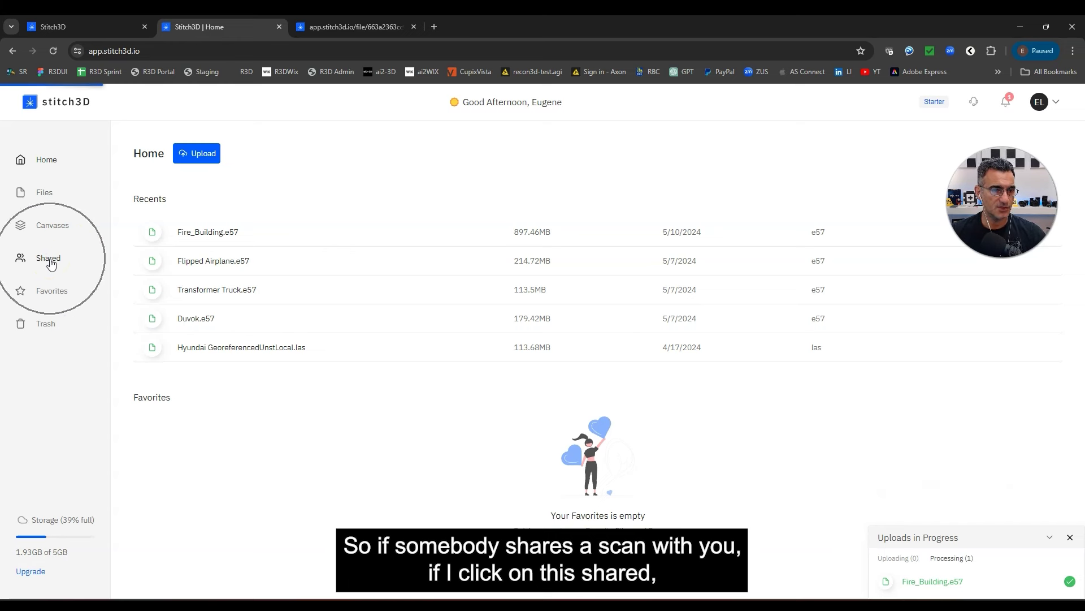
Open the Autzen Stadium (University of Oregon) point cloud from the files shared with this account.
left_click(50, 260)
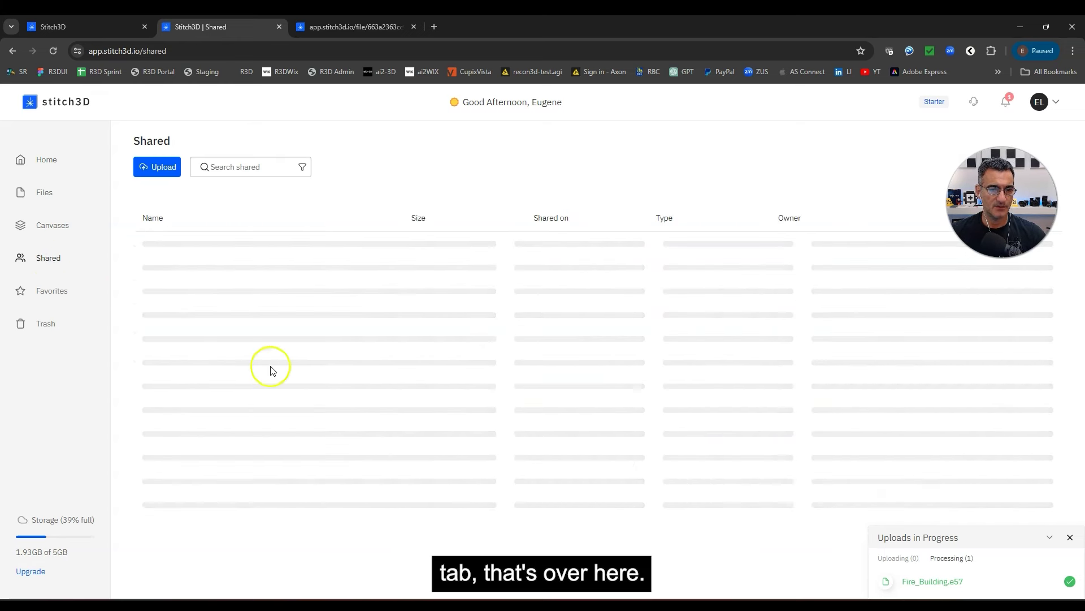
left_click(251, 249)
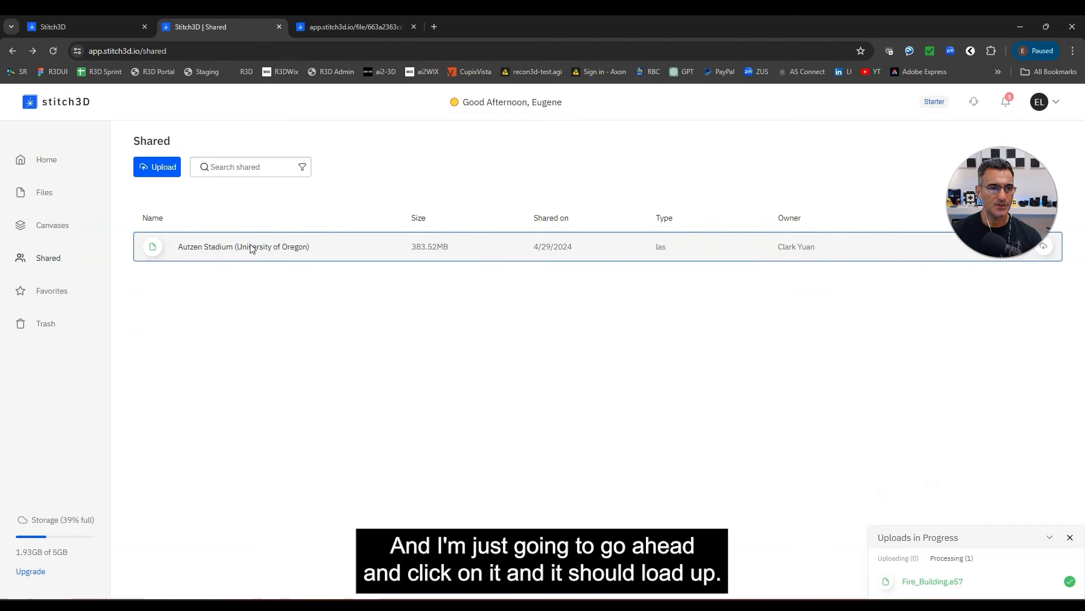
left_click(797, 175)
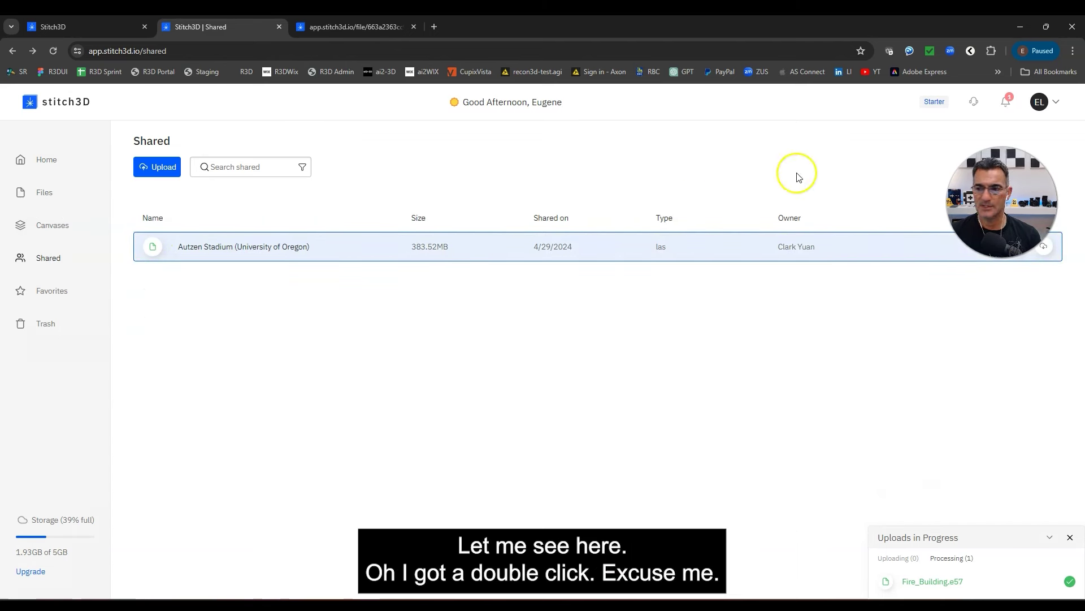
double_click(273, 246)
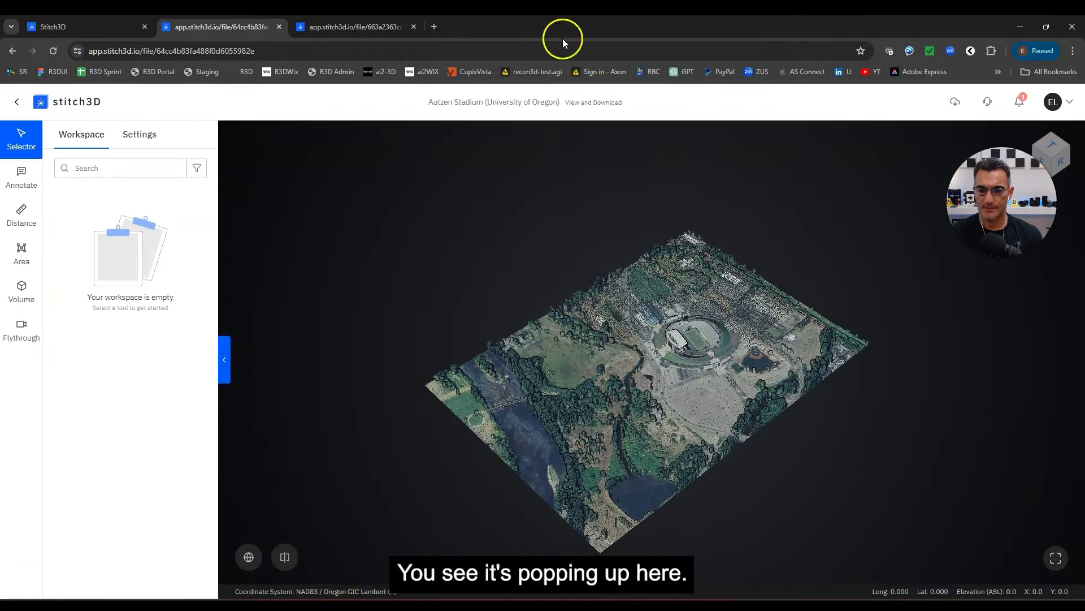
View the georeferenced stadium point cloud from another side and check which base map types are offered.
scroll(652, 429, "up", 1)
scroll(652, 429, "up", 4)
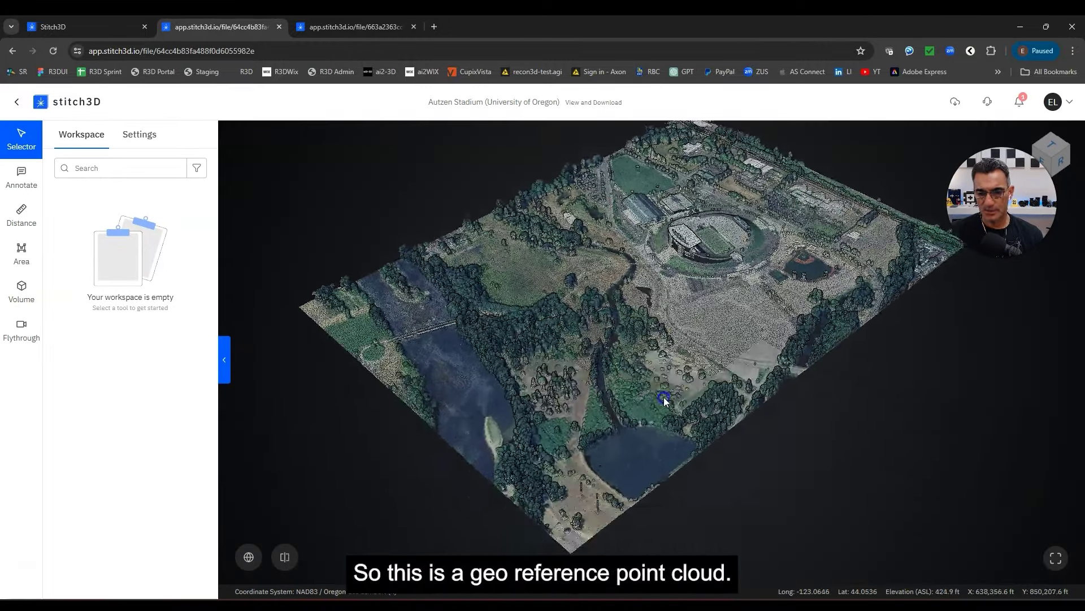
mouse_move(688, 395)
left_mouse_down()
mouse_move(754, 402)
mouse_move(586, 395)
mouse_move(676, 417)
mouse_move(588, 436)
mouse_move(505, 404)
mouse_move(491, 346)
mouse_move(569, 392)
mouse_move(550, 412)
mouse_move(613, 416)
mouse_move(519, 466)
left_mouse_up()
left_click(249, 557)
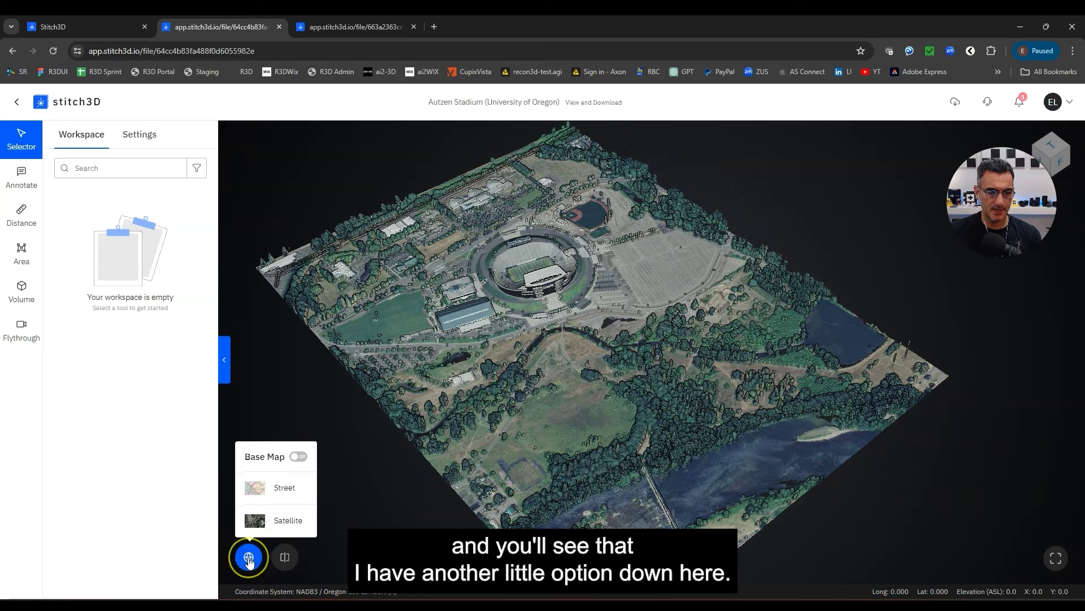
left_click(304, 423)
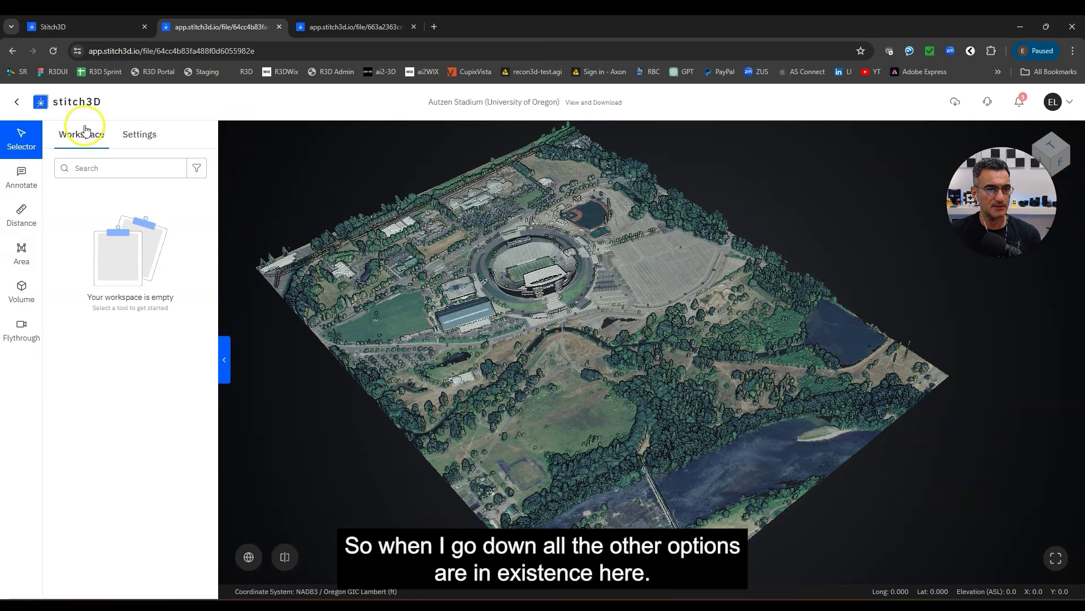
Review the stadium file's display settings and show the Satellite base map around the point cloud.
left_click(151, 134)
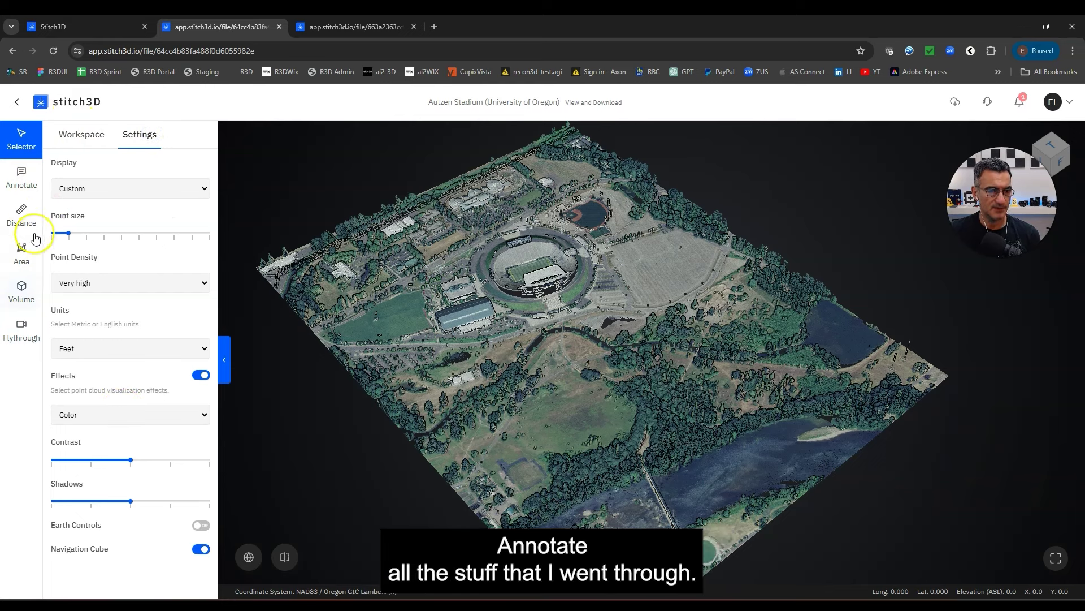
left_click(78, 136)
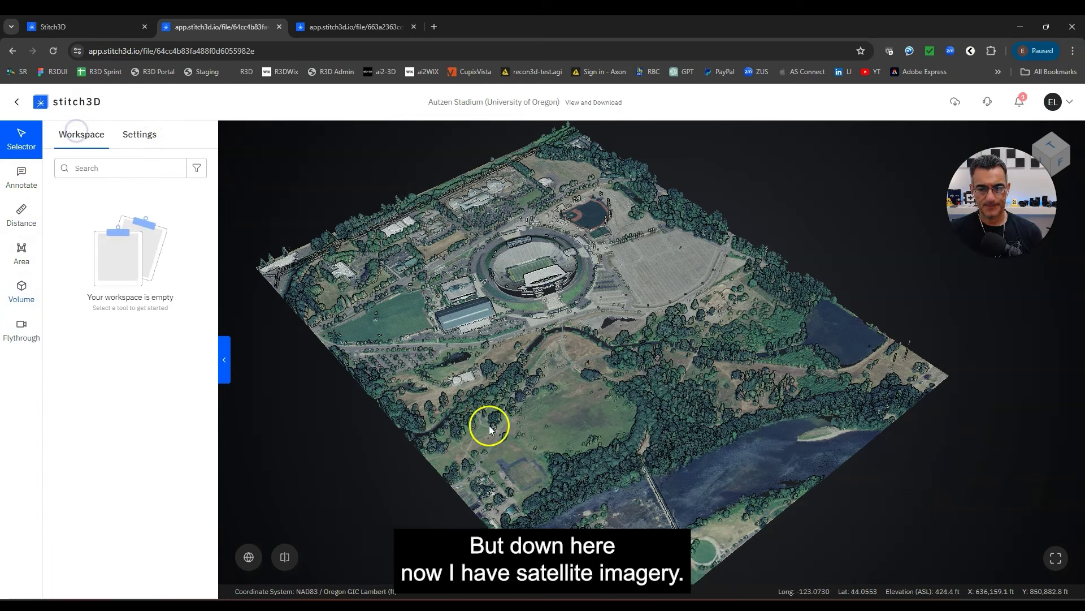
left_click(248, 557)
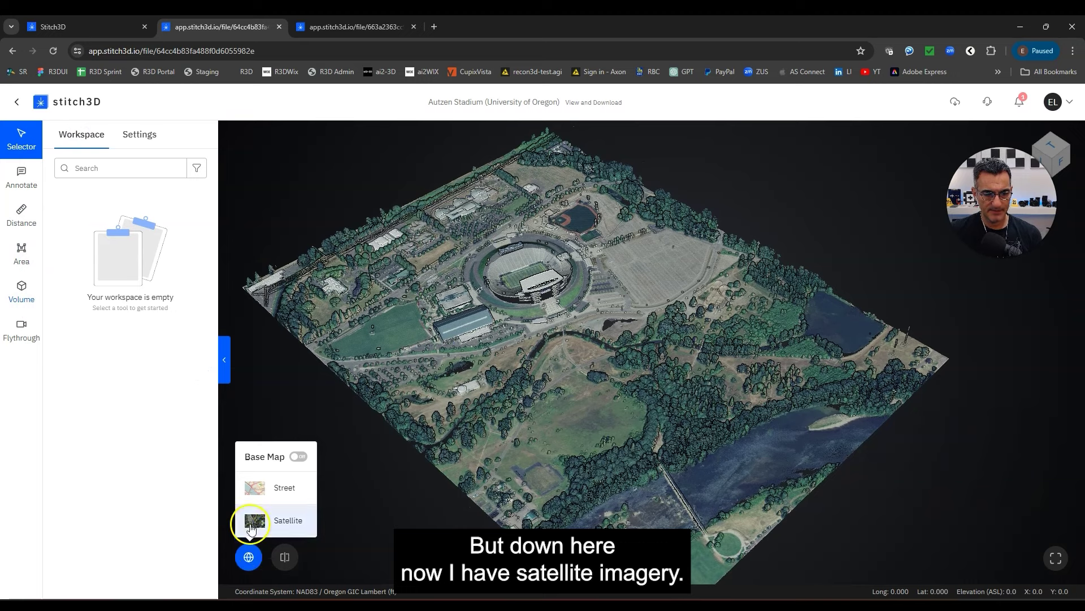
left_click(253, 525)
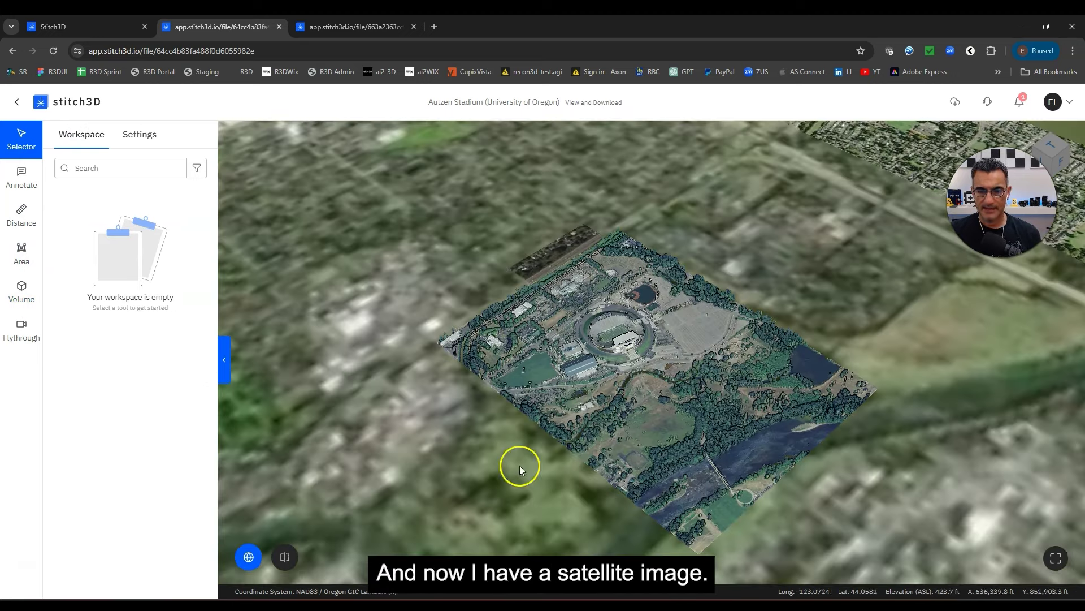
Examine how the stadium point cloud lines up with the satellite imagery along the river, roads and edges.
scroll(558, 444, "up", 10)
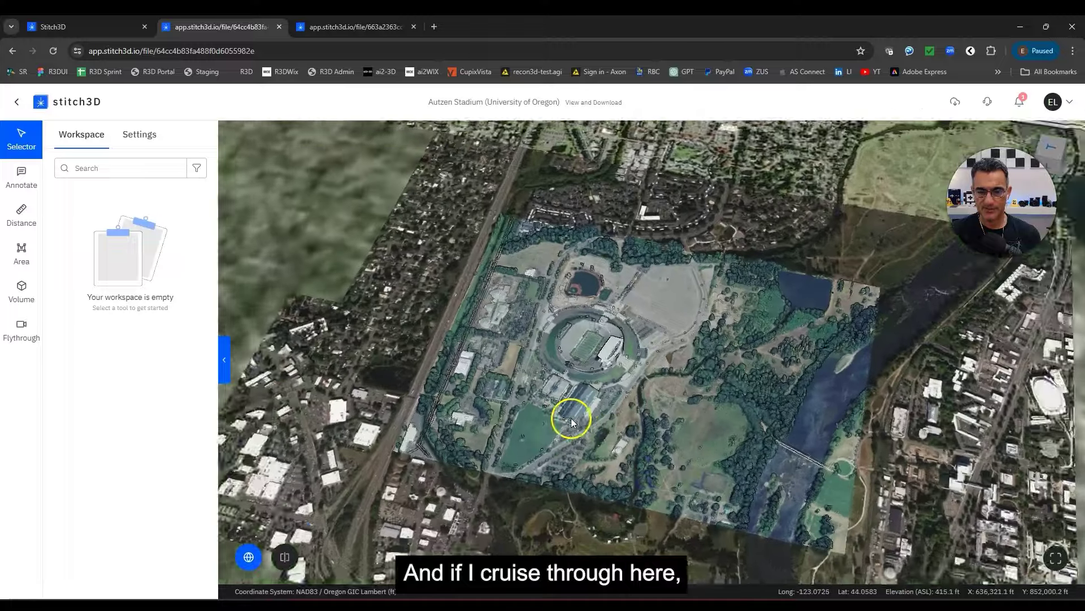
scroll(582, 416, "up", 10)
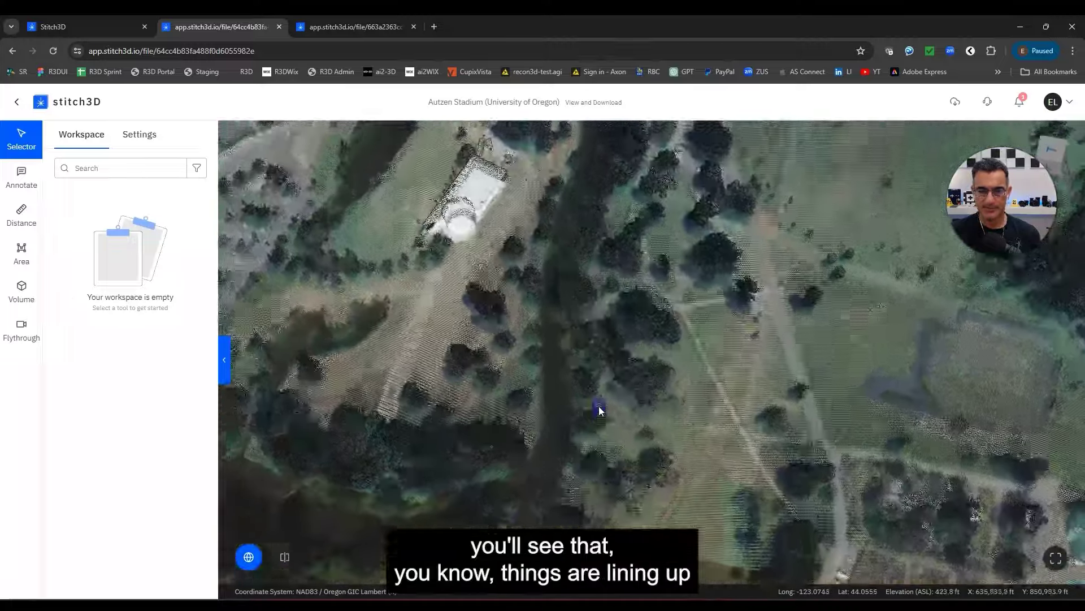
scroll(600, 410, "down", 10)
left_click(466, 453)
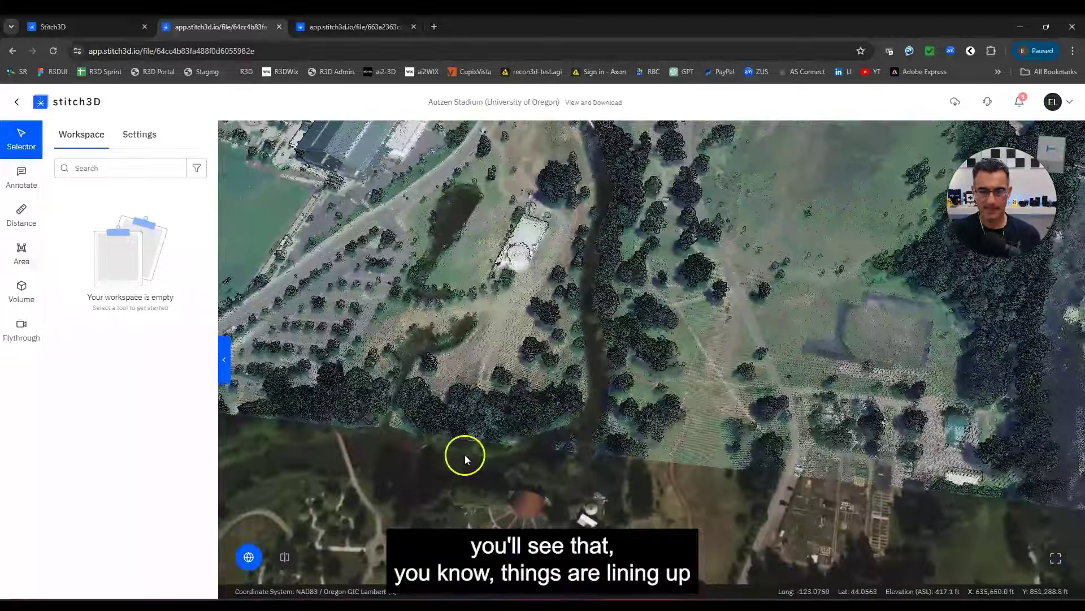
left_click(569, 366)
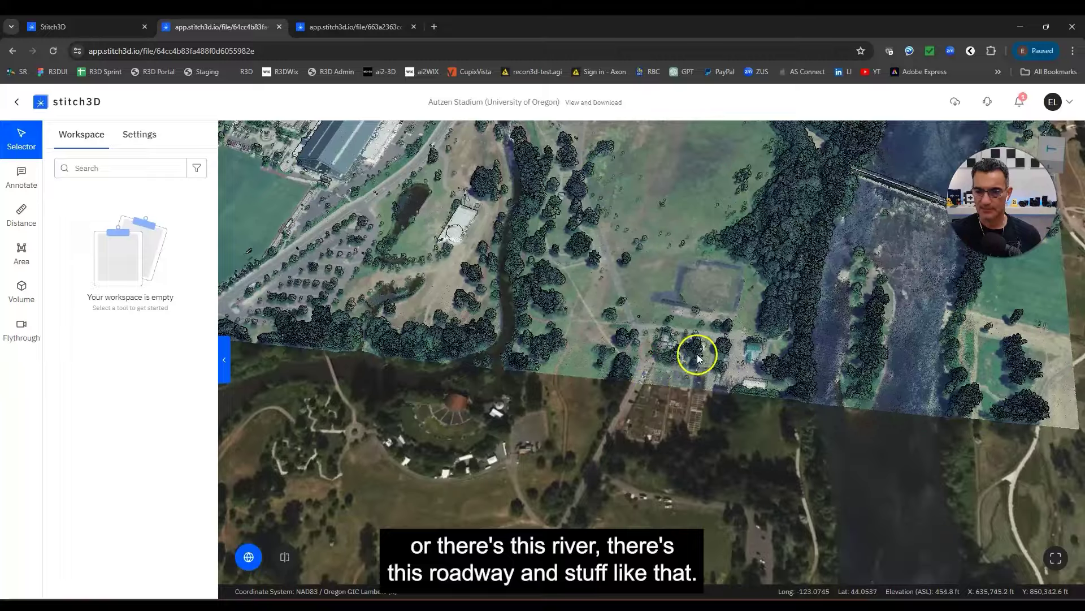
left_click_drag(695, 356, 653, 384)
right_click_drag(652, 384, 508, 371)
left_click(639, 378)
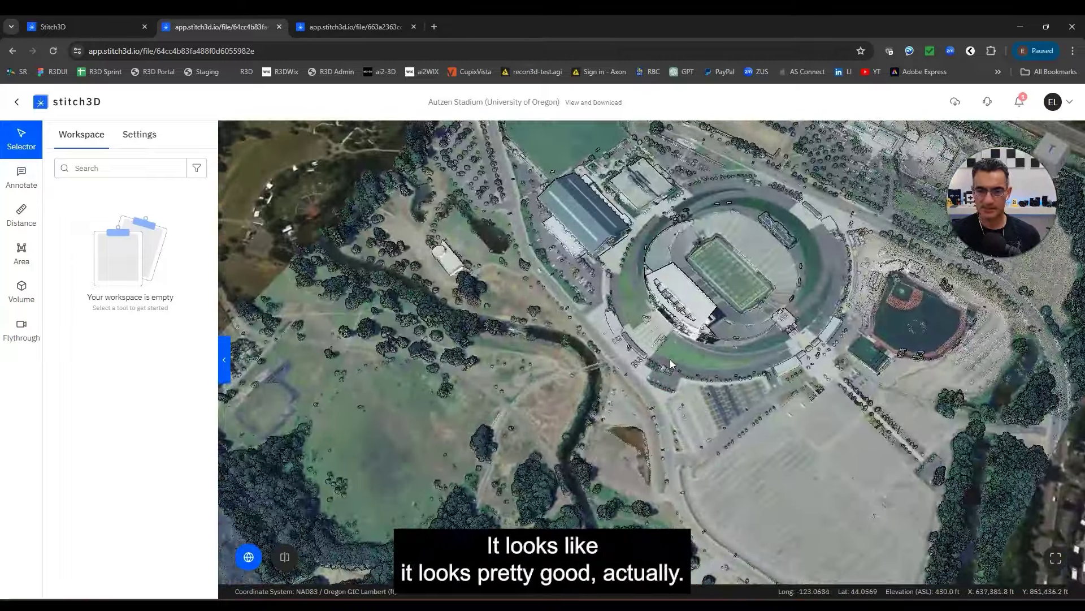
left_click(656, 379)
scroll(657, 383, "down", 2)
left_click_drag(715, 435, 625, 379)
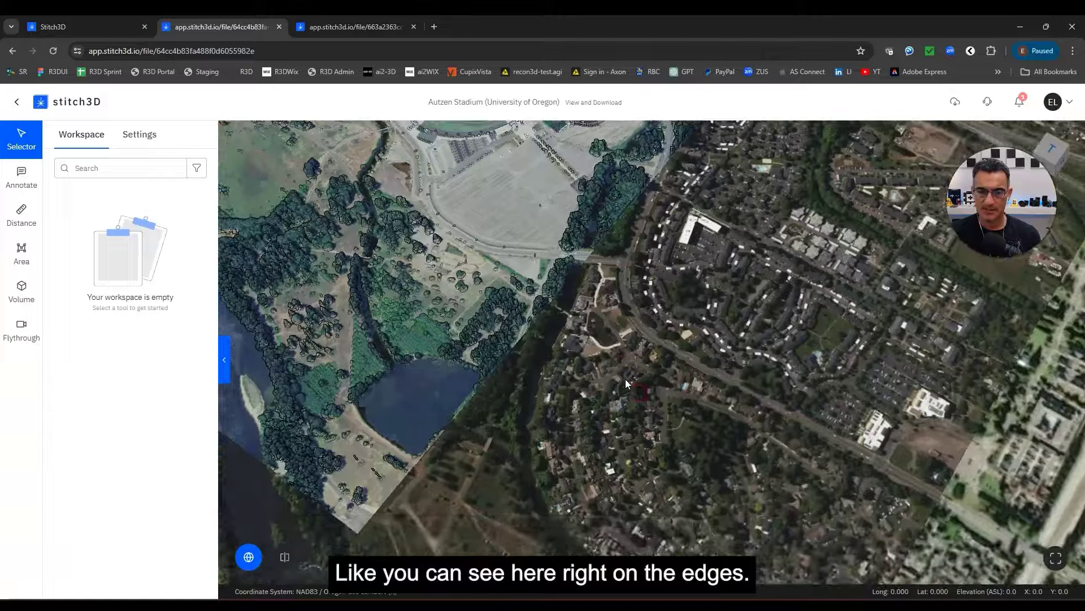
Lower the satellite base map's height to its minimum to bring it in line with the stadium point cloud at the road edge.
left_click_drag(549, 291, 577, 310)
right_click_drag(576, 312, 511, 273)
scroll(625, 314, "up", 6)
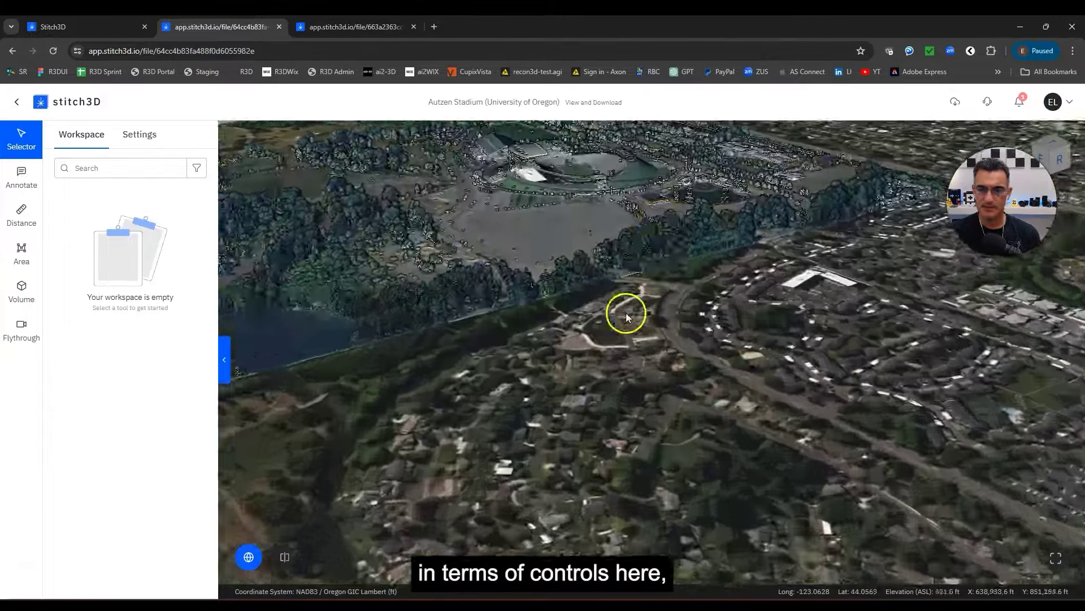
left_click_drag(603, 212, 621, 311)
scroll(620, 316, "up", 5)
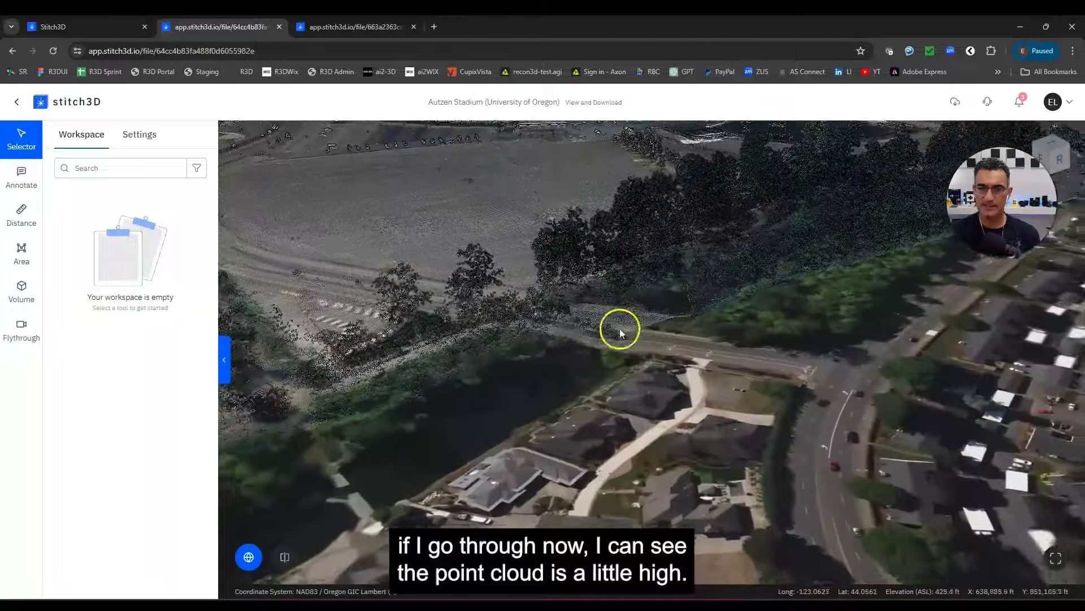
left_click(252, 560)
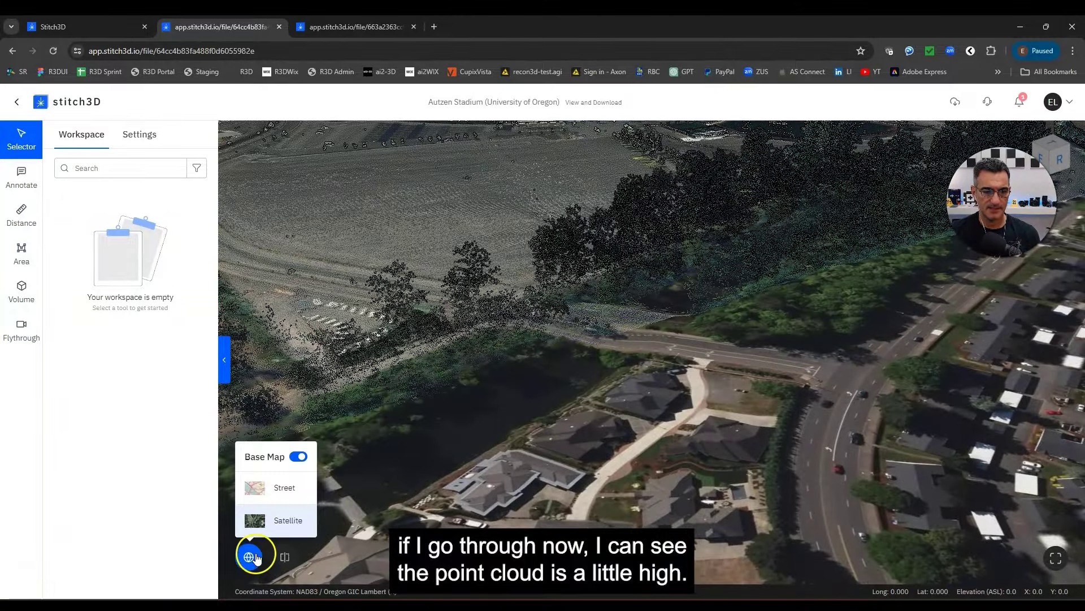
left_click(255, 558)
left_click(32, 262)
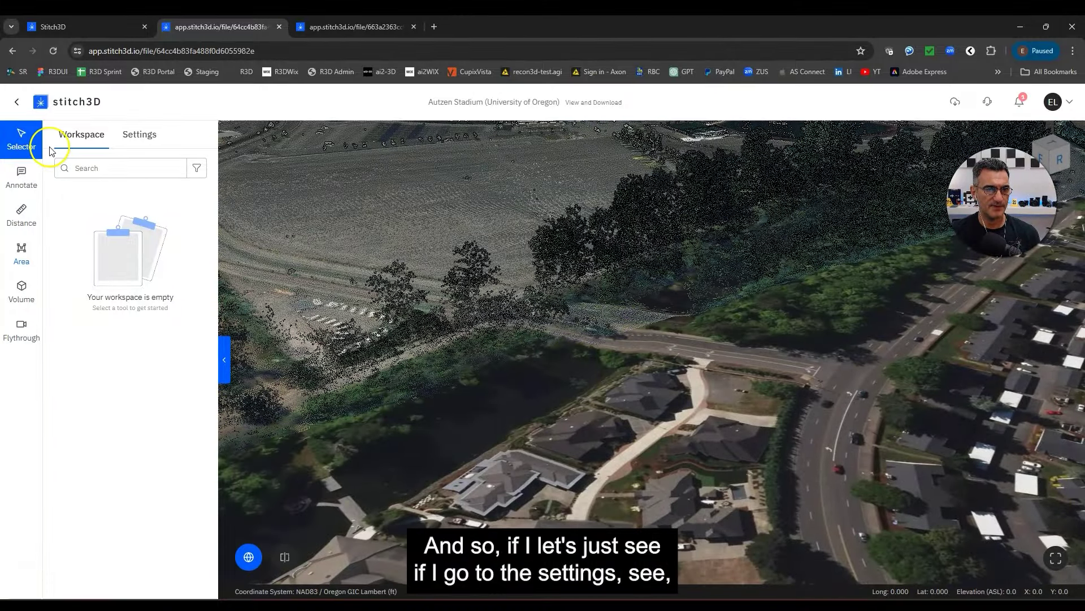
left_click(138, 139)
scroll(150, 393, "down", 1)
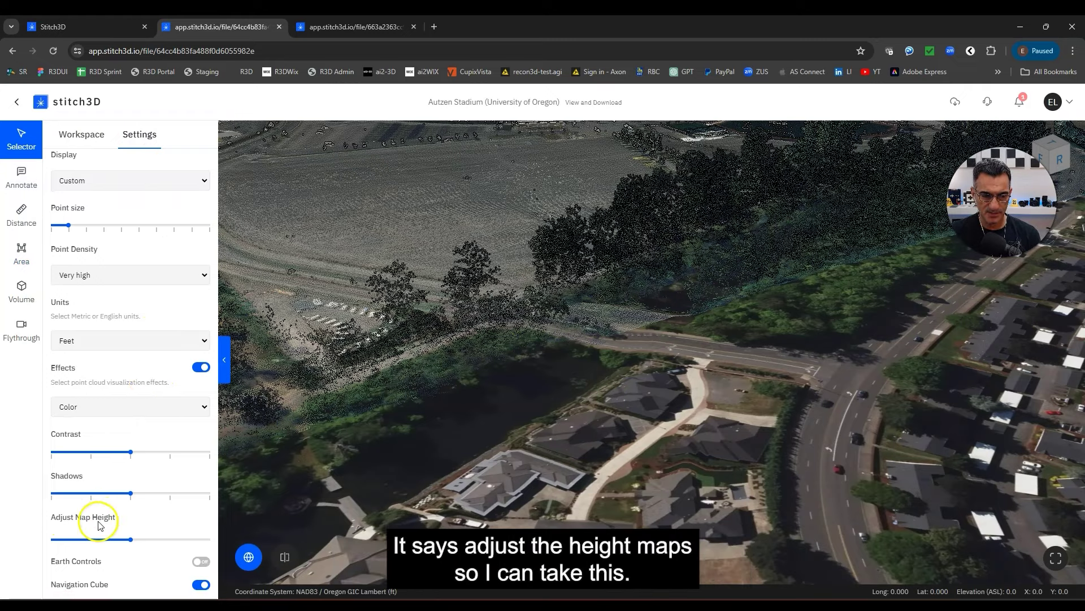
right_click_drag(639, 479, 641, 419)
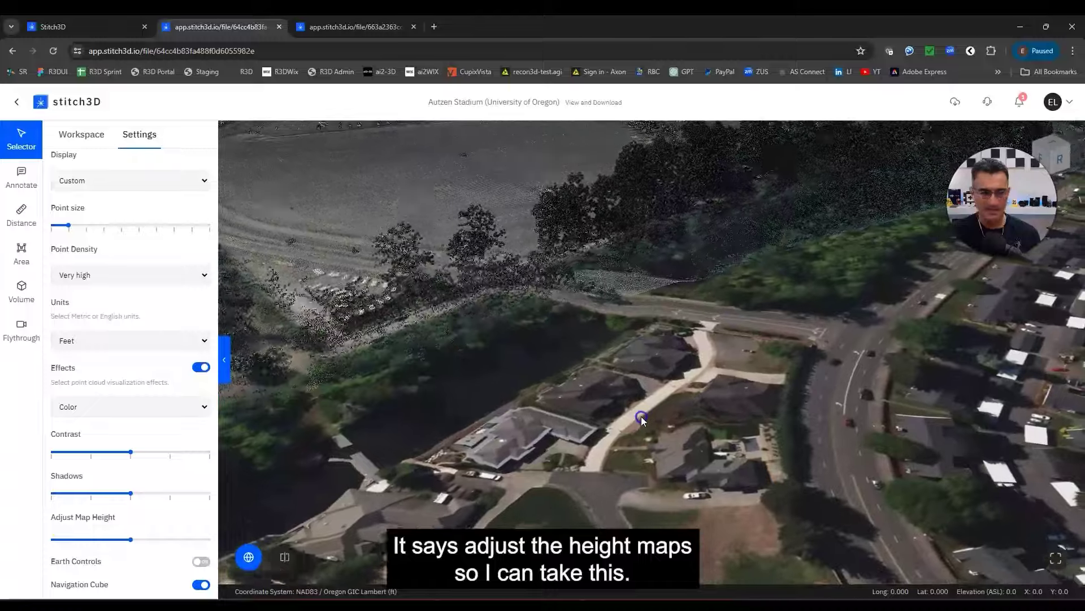
left_click_drag(129, 541, 46, 550)
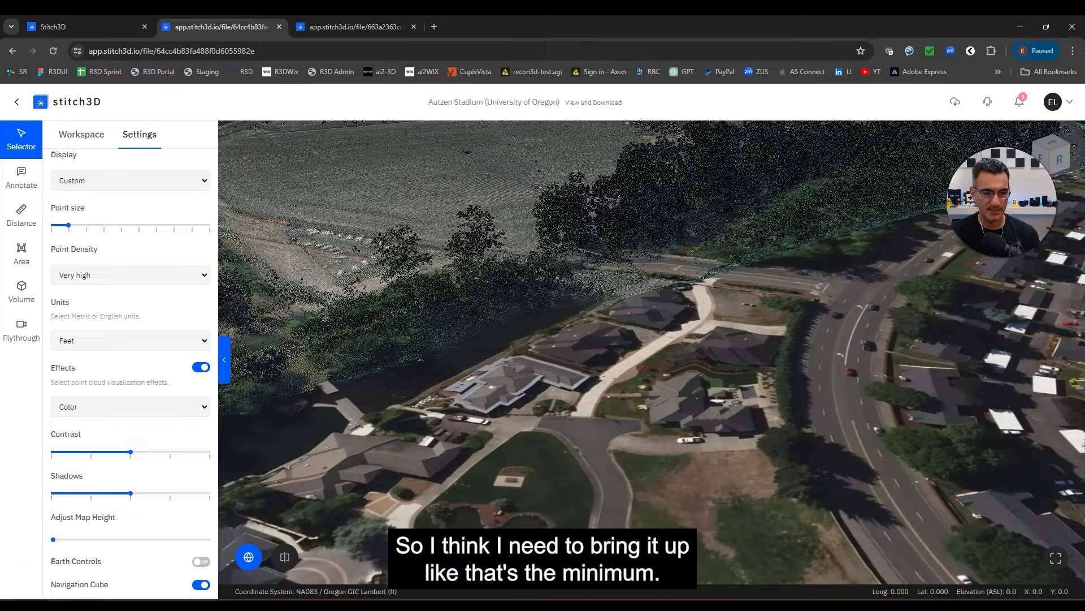
Examine how the height-adjusted satellite map meets the point cloud along the roads, garden plots and overall scan boundary.
scroll(639, 435, "up", 5)
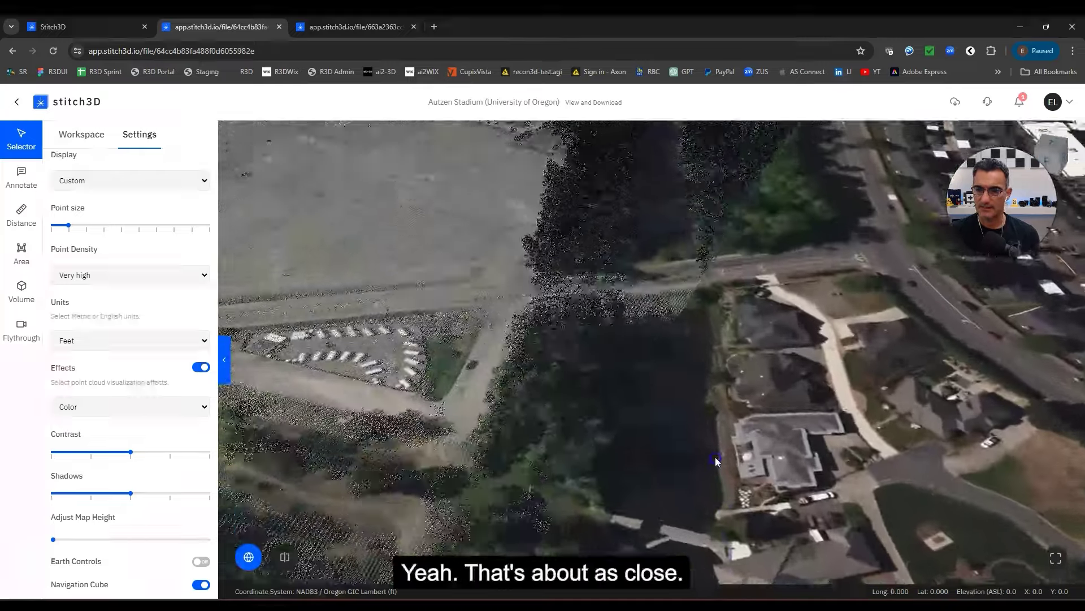
scroll(715, 461, "down", 5)
left_click_drag(720, 412, 507, 360)
scroll(481, 444, "down", 10)
scroll(687, 362, "up", 6)
scroll(509, 360, "up", 5)
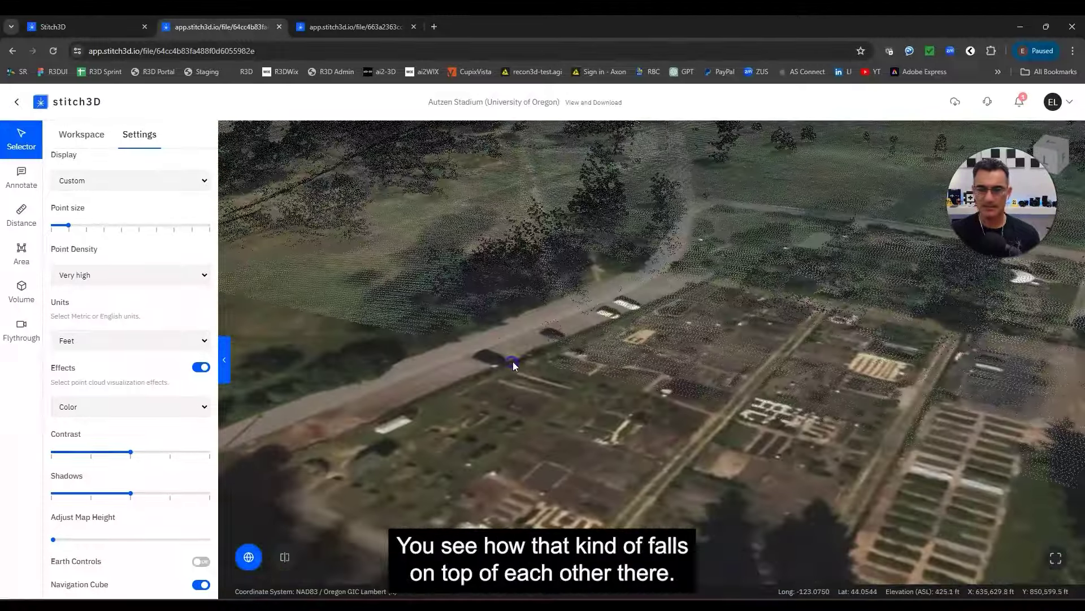
left_click_drag(666, 314, 775, 283)
scroll(623, 406, "down", 10)
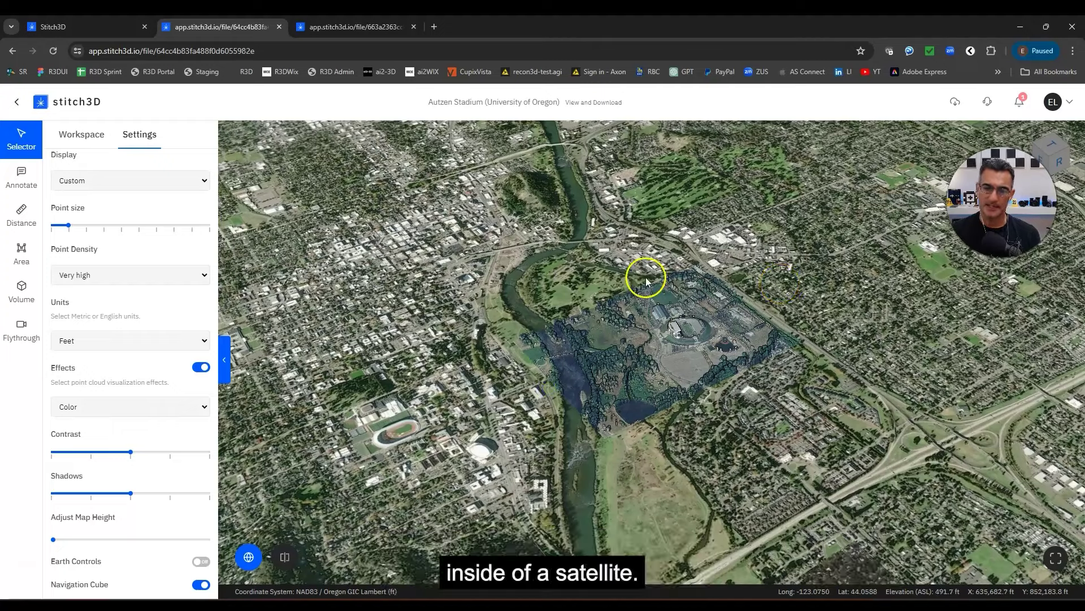
Switch the base map to Street and check how the stadium point cloud lines up with the river and roads.
left_click(248, 558)
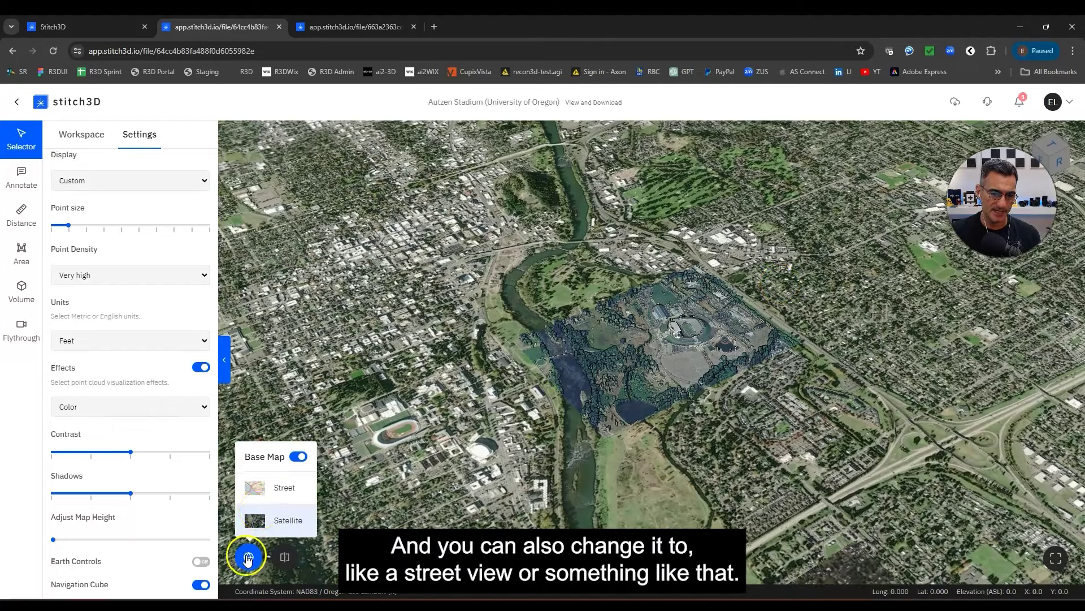
left_click(256, 494)
left_click_drag(606, 377, 746, 472)
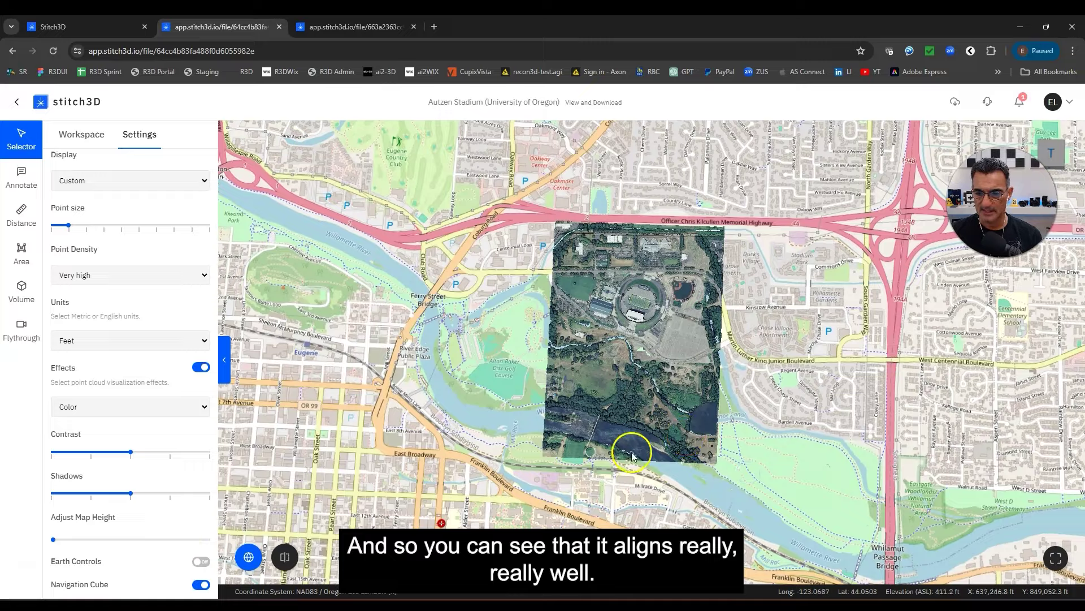
scroll(632, 453, "up", 4)
right_click_drag(633, 454, 637, 431)
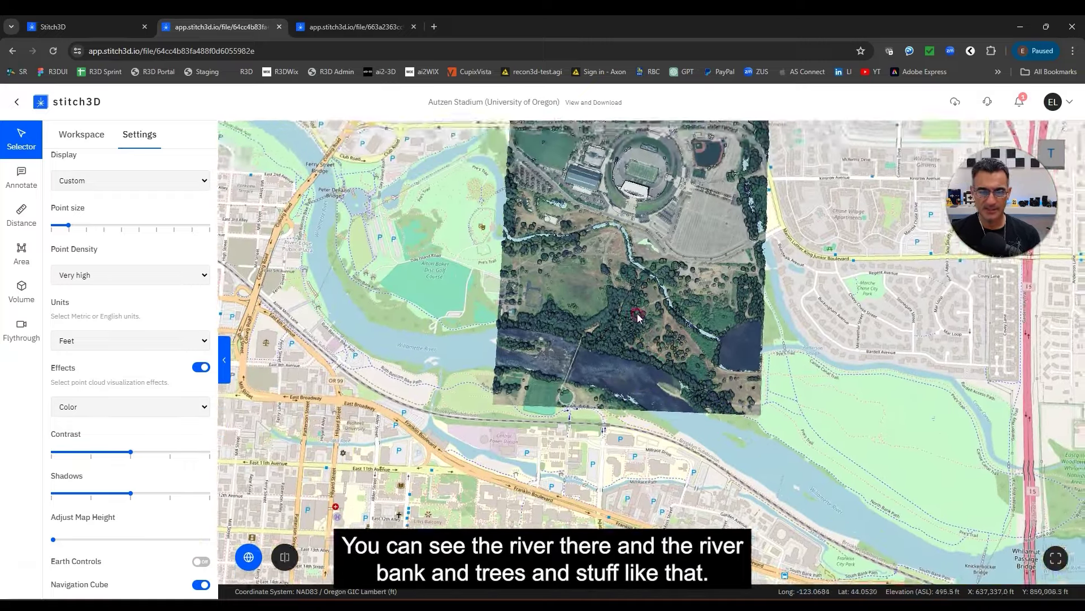
scroll(615, 322, "up", 3)
scroll(616, 327, "down", 5)
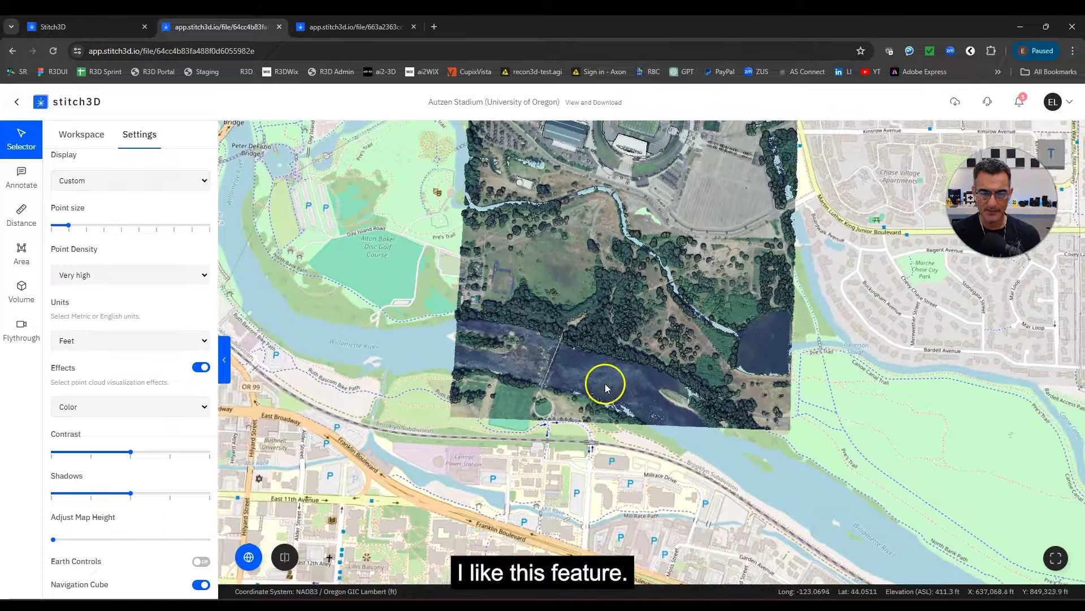
left_click_drag(644, 419, 613, 430)
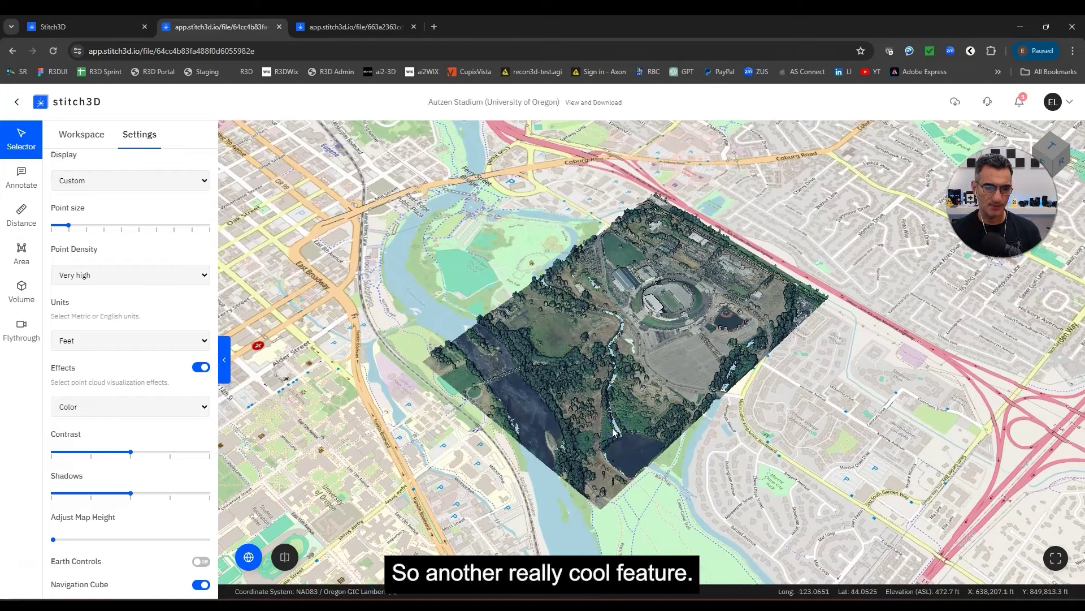
left_click_drag(666, 302, 646, 342)
left_click(655, 358)
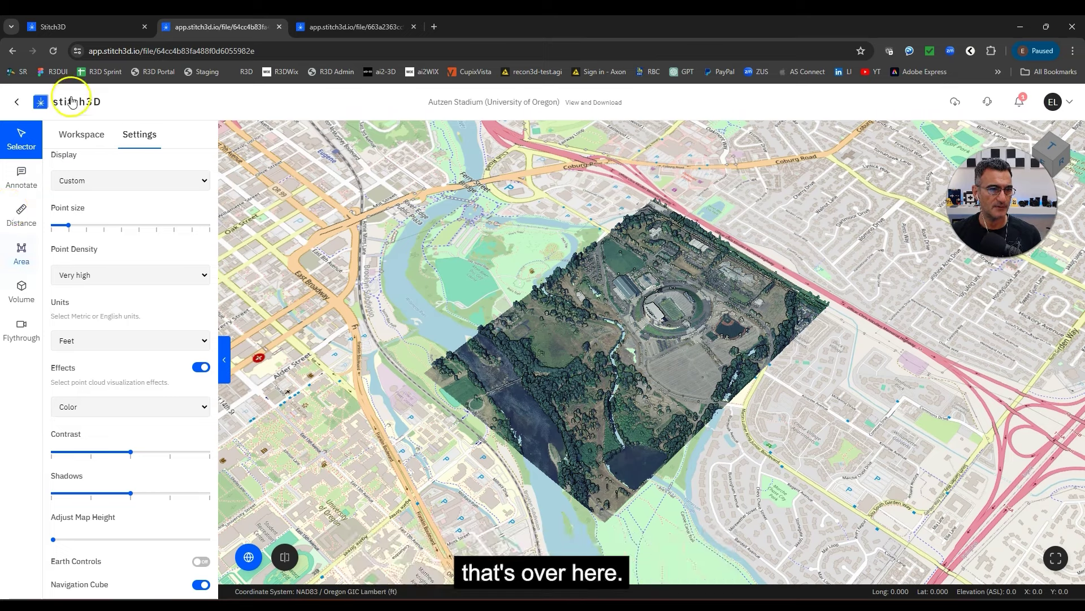
Leave the stadium file and open Duvok.e57 from the account's own files.
left_click(16, 103)
left_click(376, 333)
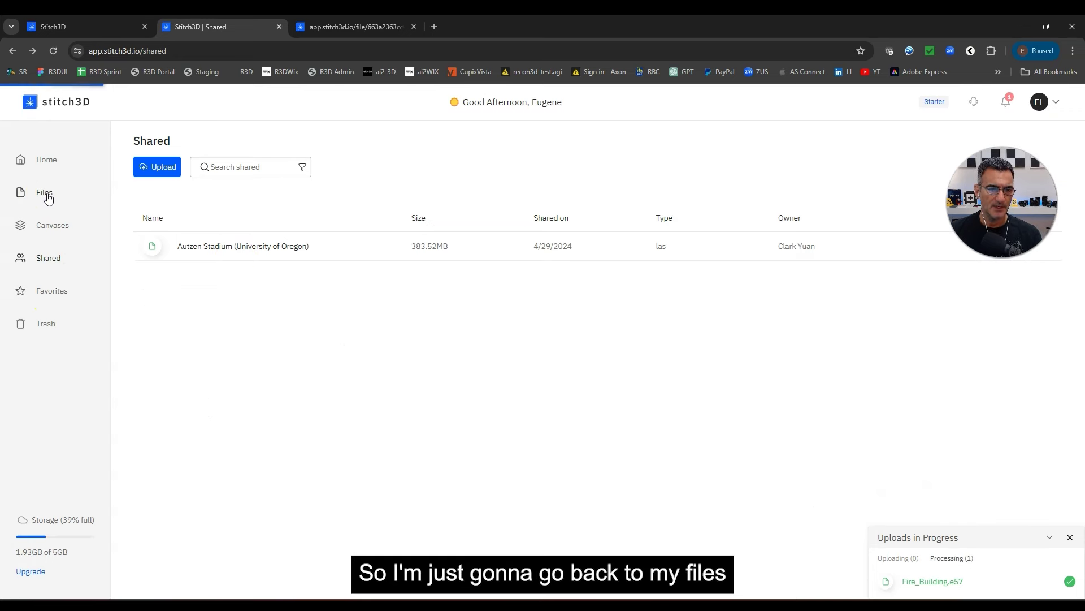
left_click(46, 195)
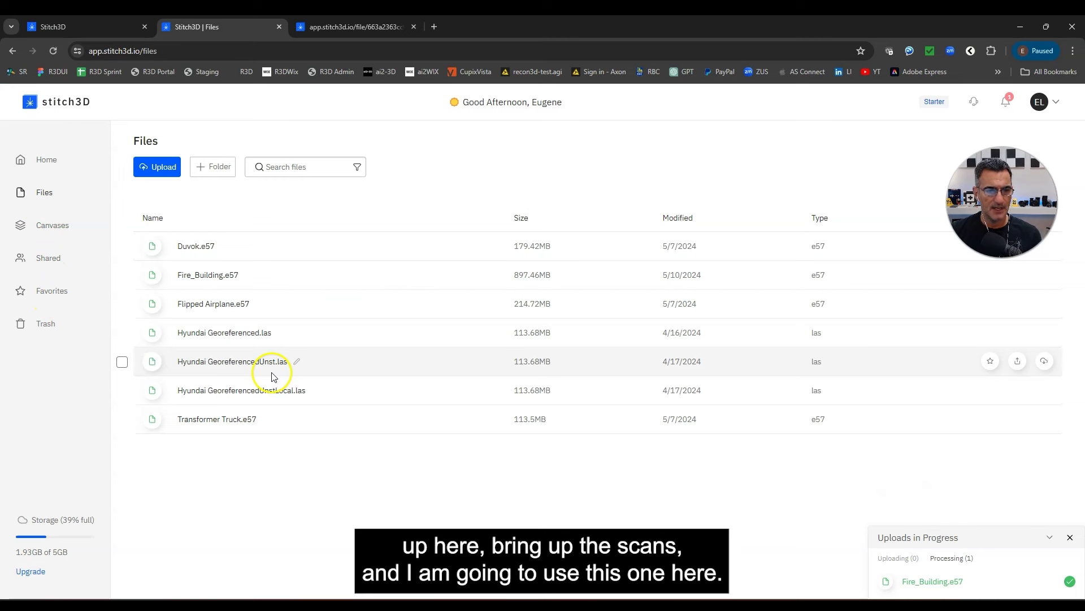
double_click(194, 247)
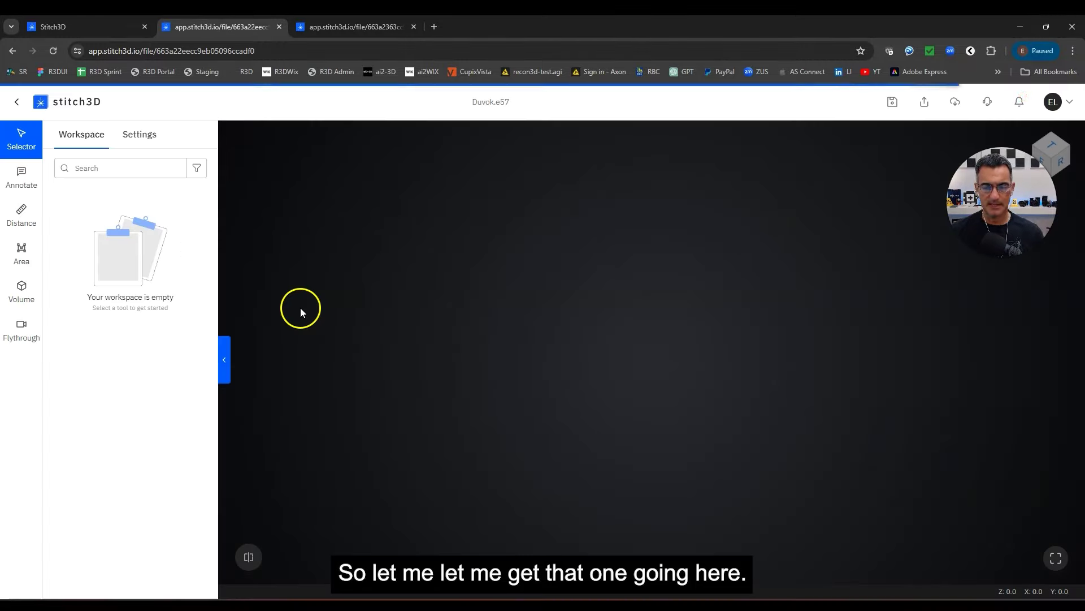
Look over the graffiti wall scan and increase its point size by one slider notch.
left_click_drag(508, 459, 659, 422)
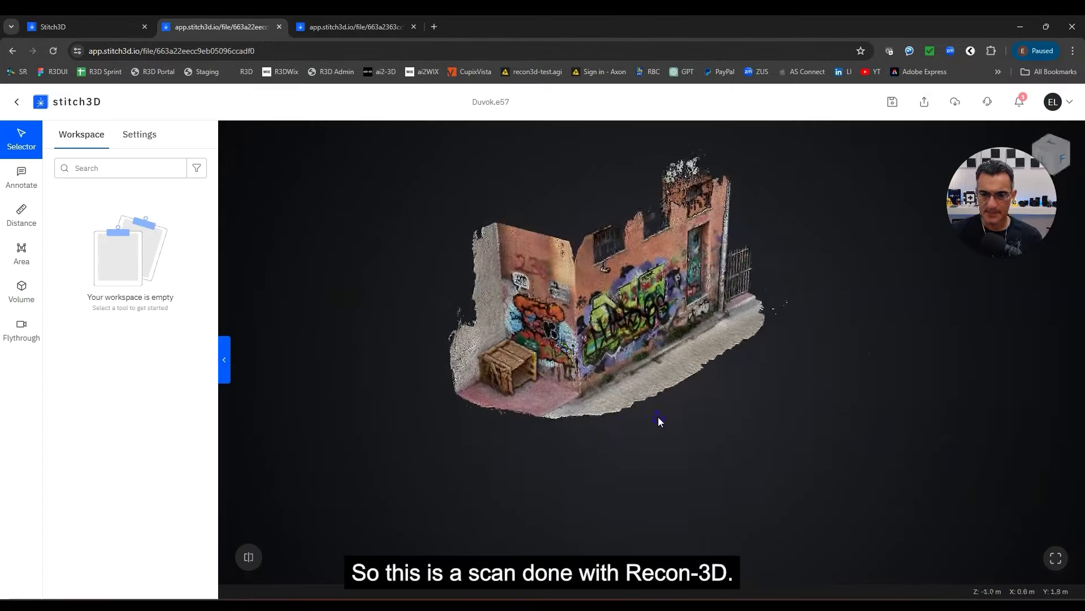
scroll(562, 362, "up", 3)
left_click_drag(562, 362, 603, 404)
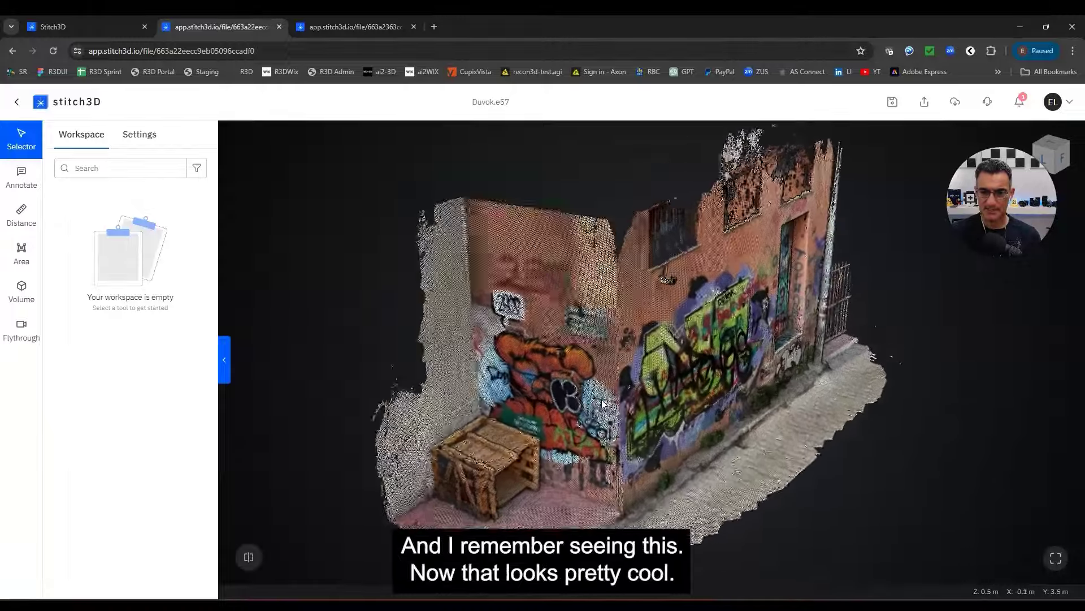
scroll(602, 403, "up", 3)
right_click_drag(581, 403, 589, 377)
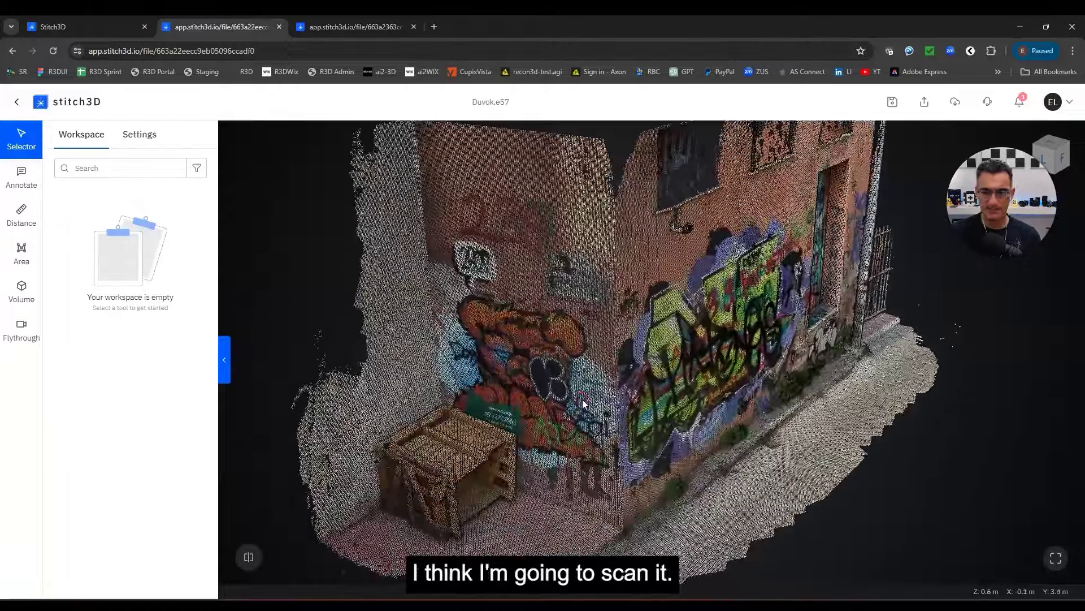
scroll(604, 398, "down", 2)
left_click(140, 134)
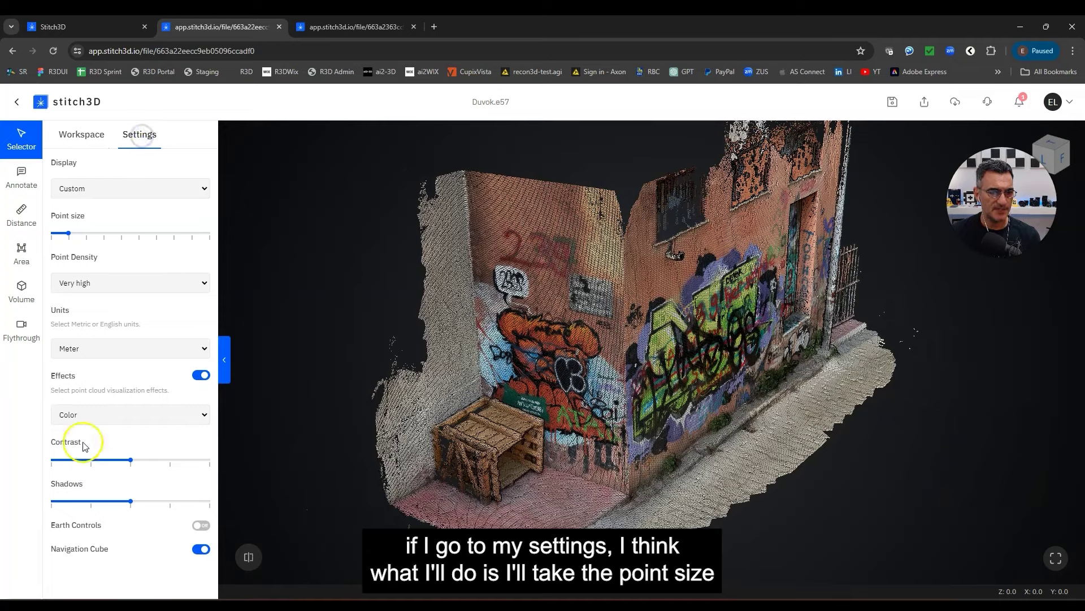
left_click_drag(78, 238, 86, 239)
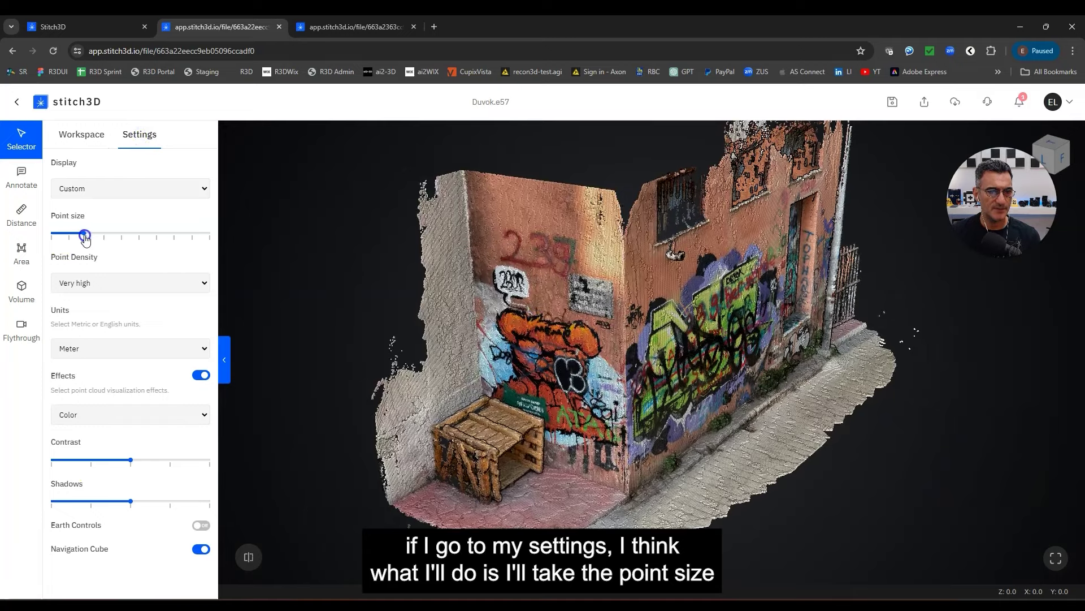
Outline the wooden crate in the wall corner with a six-point Volume measurement boundary.
left_click_drag(548, 499, 578, 436)
scroll(513, 414, "up", 5)
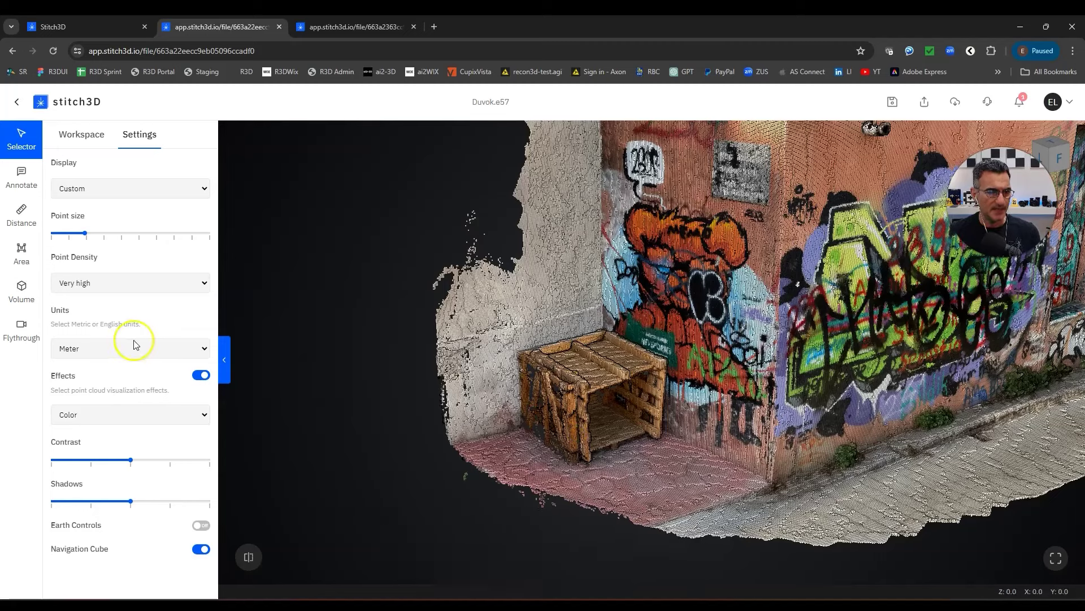
left_click(25, 289)
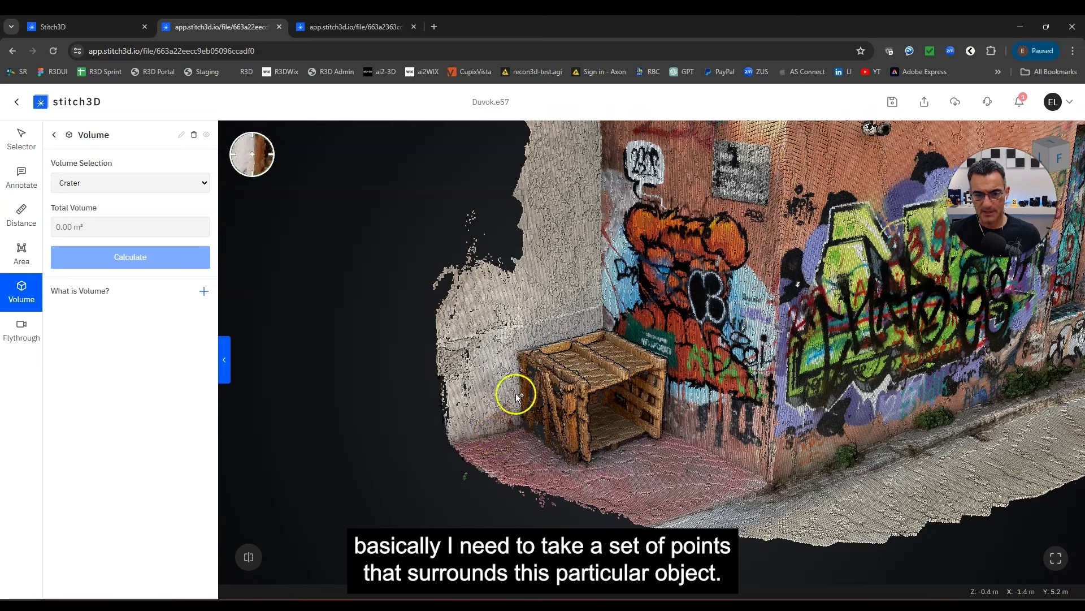
left_click(517, 351)
left_click(521, 425)
left_click(580, 468)
left_click(664, 438)
left_click(667, 359)
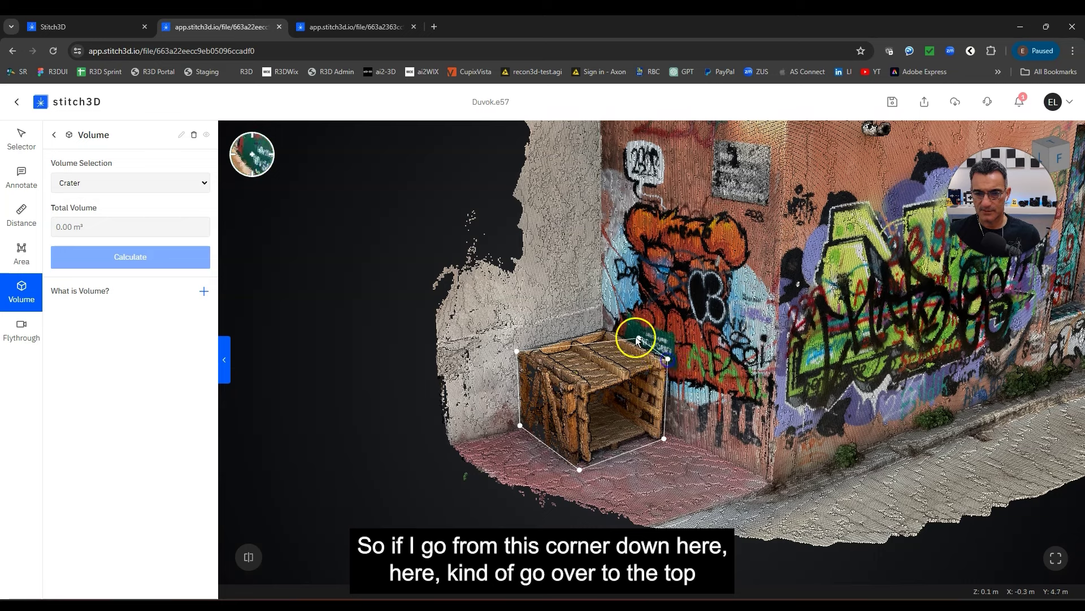
left_click(602, 325)
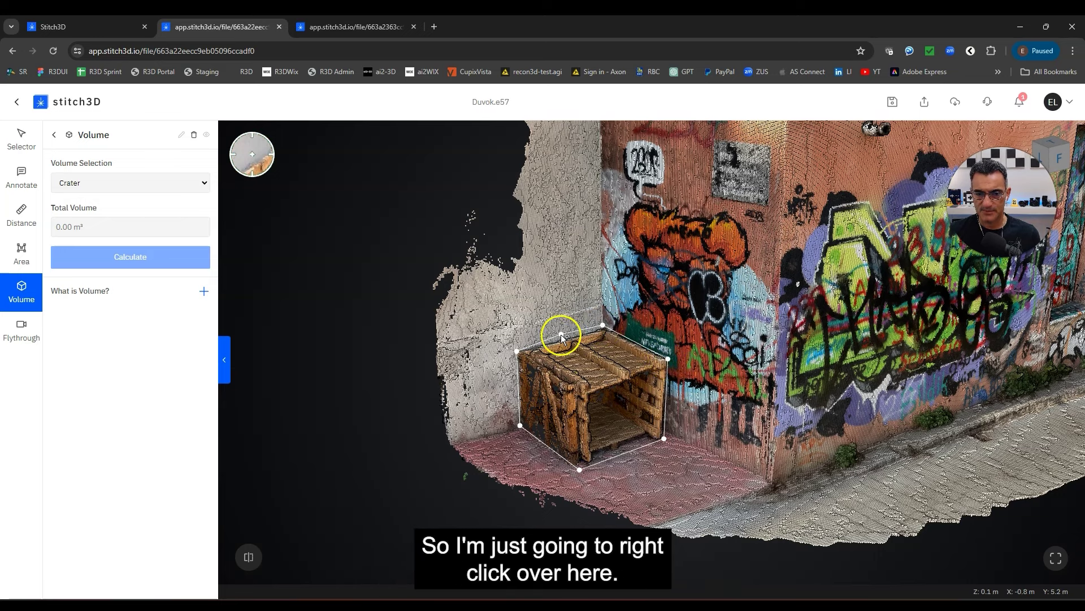
right_click(562, 337)
Tighten the volume boundary by moving its points on the wall side and front of the crate closer to its corners.
left_click_drag(565, 323, 537, 413)
scroll(579, 389, "up", 5)
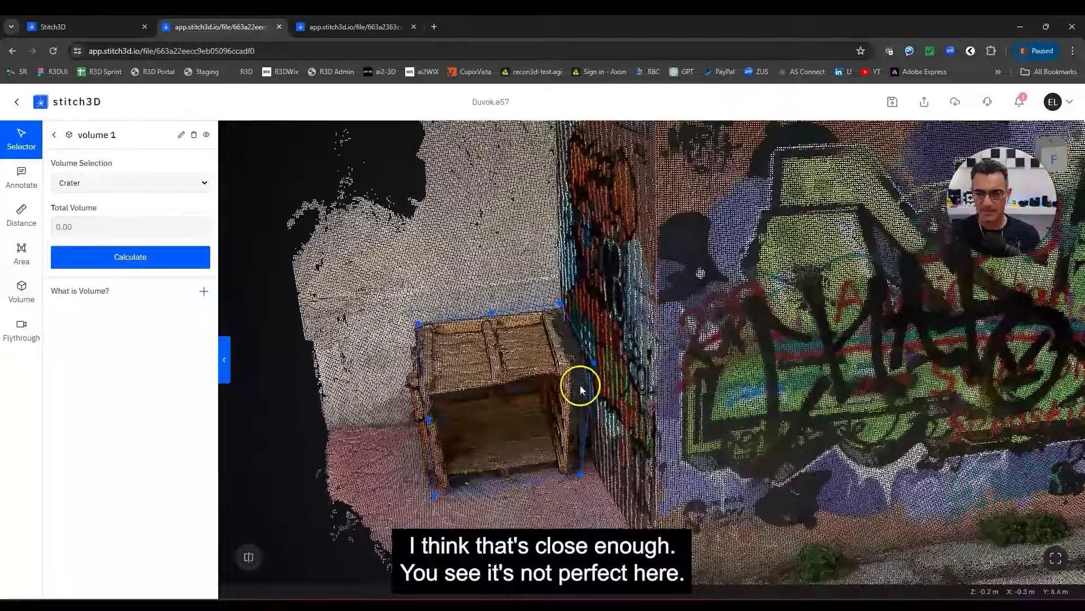
left_click_drag(576, 365, 555, 366)
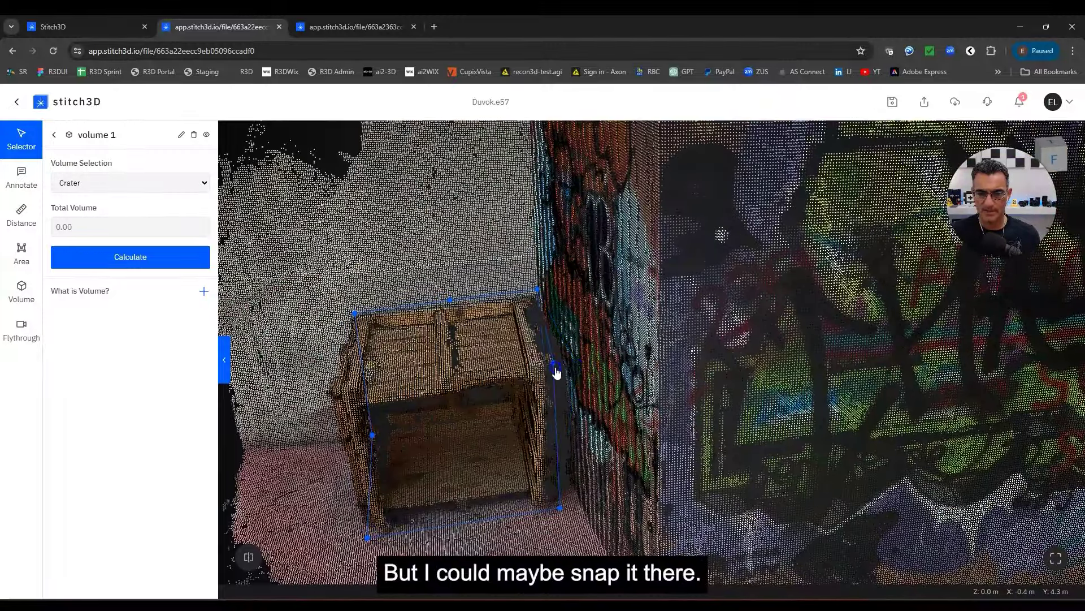
left_click_drag(559, 509, 549, 511)
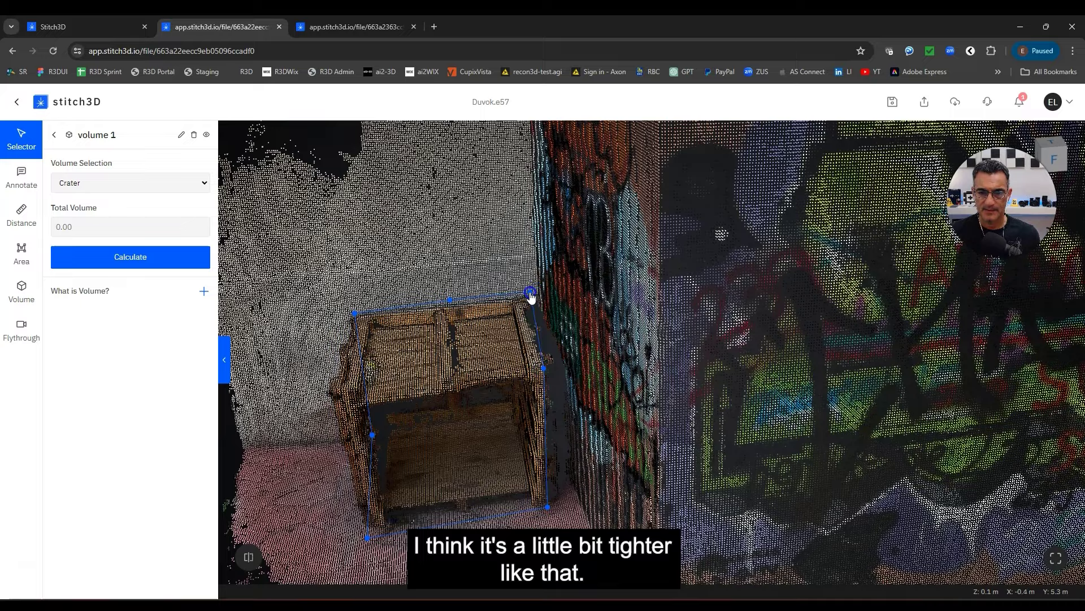
left_click_drag(432, 409, 610, 388)
left_click(796, 441)
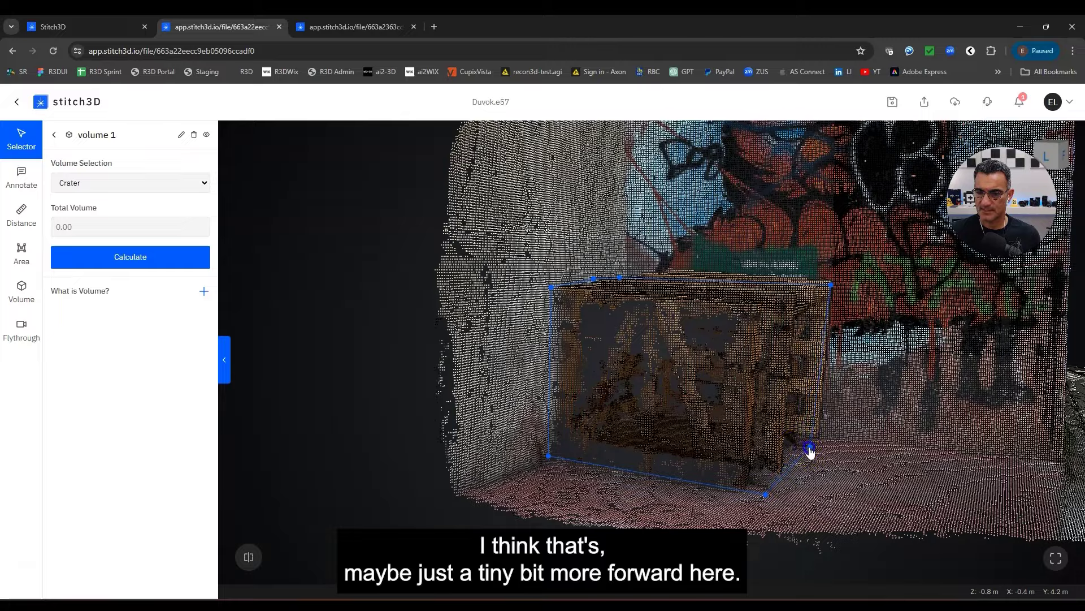
left_click_drag(814, 504, 705, 512)
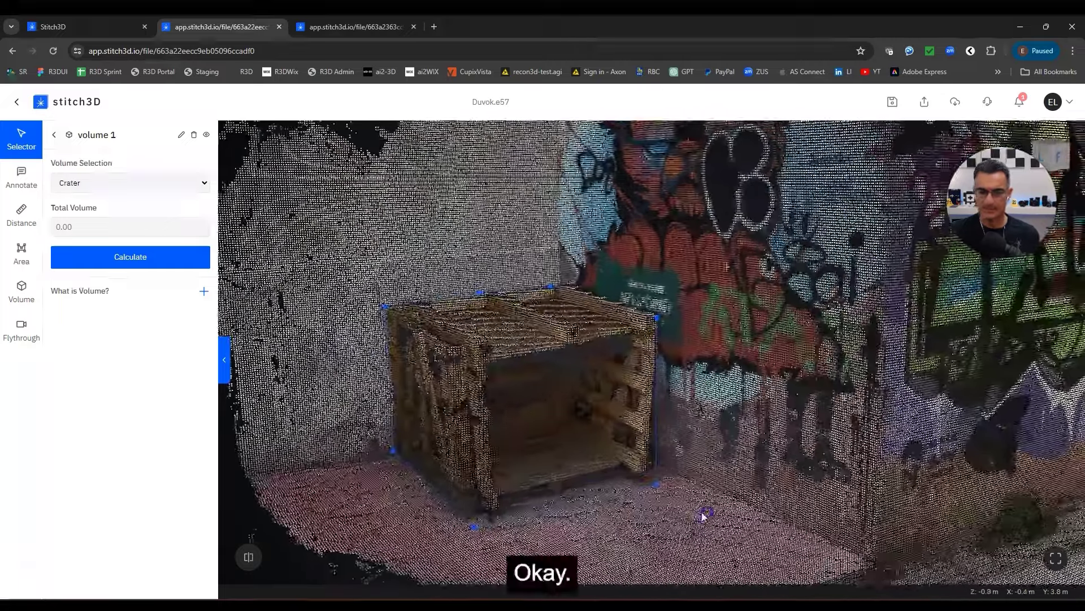
Calculate the volume inside the crate's boundary using the Crater volume selection.
scroll(596, 468, "down", 3)
left_click_drag(596, 468, 634, 485)
scroll(644, 488, "up", 3)
right_click_drag(649, 489, 677, 464)
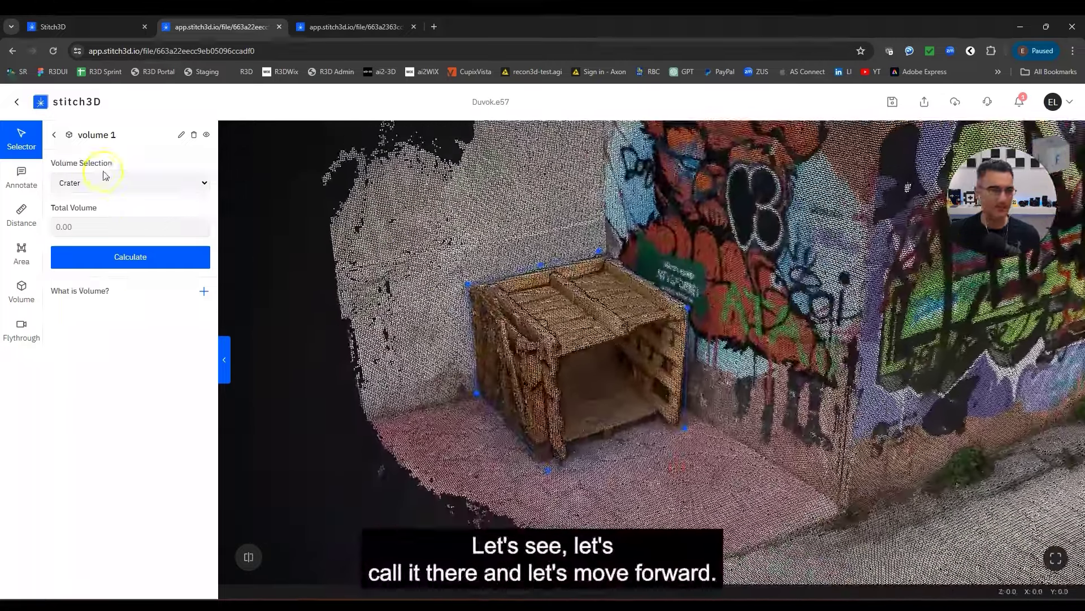
left_click(131, 259)
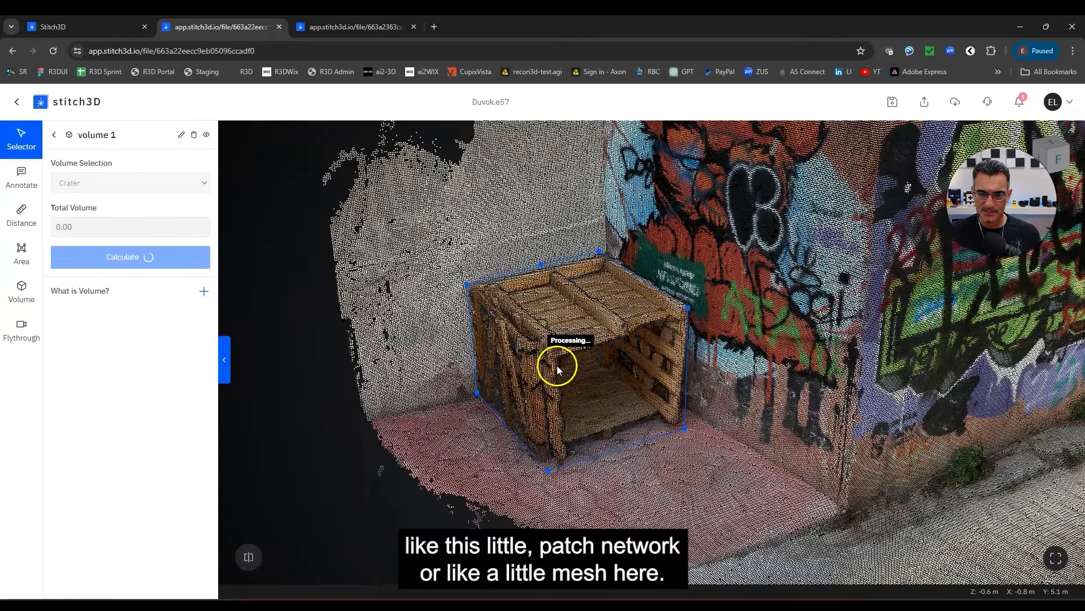
Examine the crate's volume mesh from the front, back and sides, and review the Crater and Stockpile volume selection options.
left_click_drag(610, 385, 497, 301)
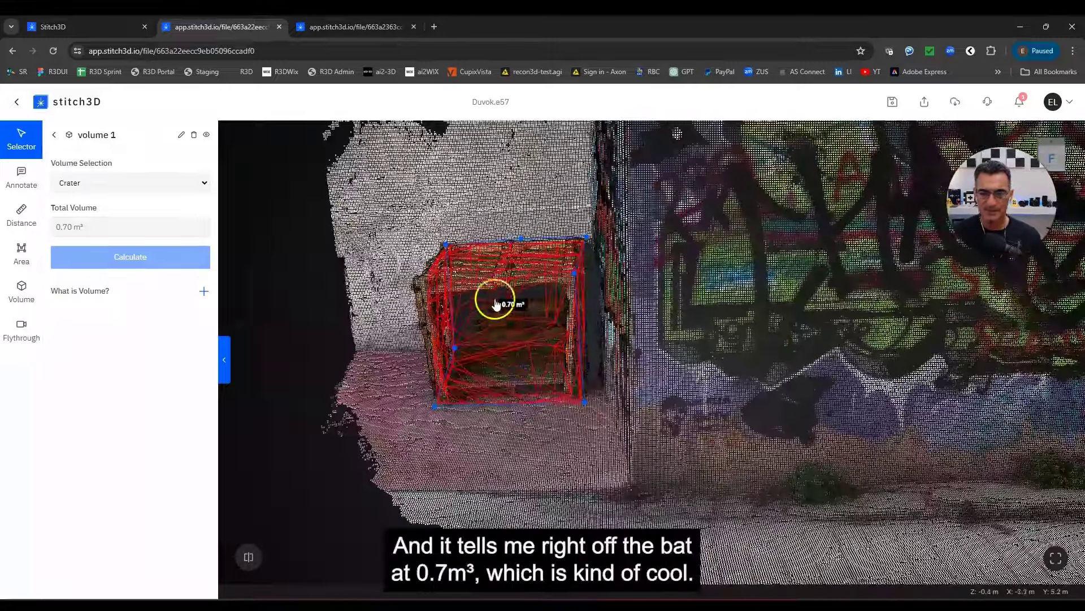
left_click_drag(472, 358, 695, 381)
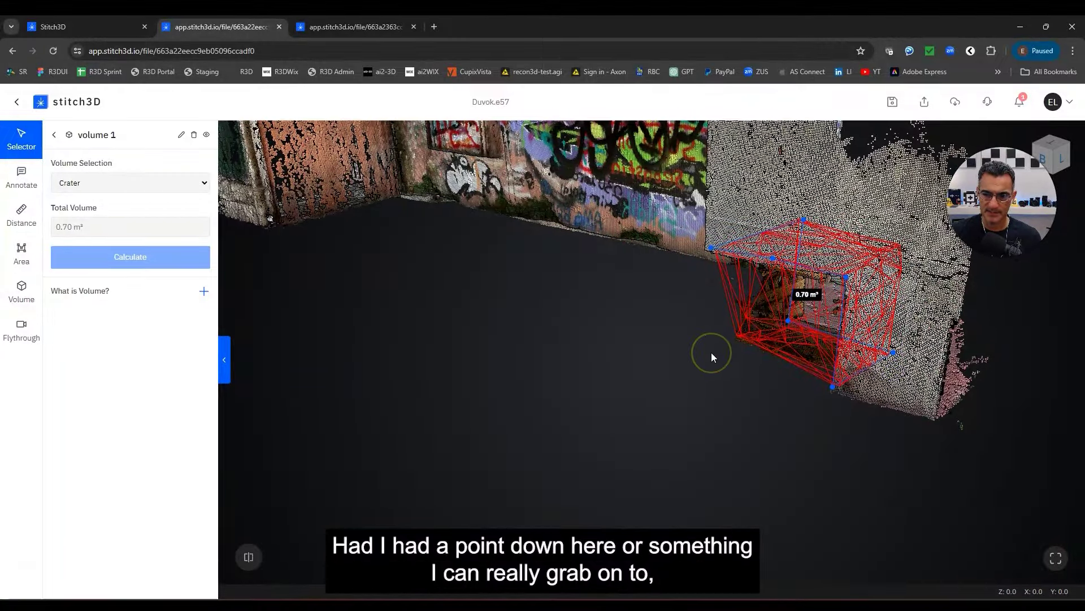
left_click_drag(850, 393, 513, 407)
left_click(616, 406)
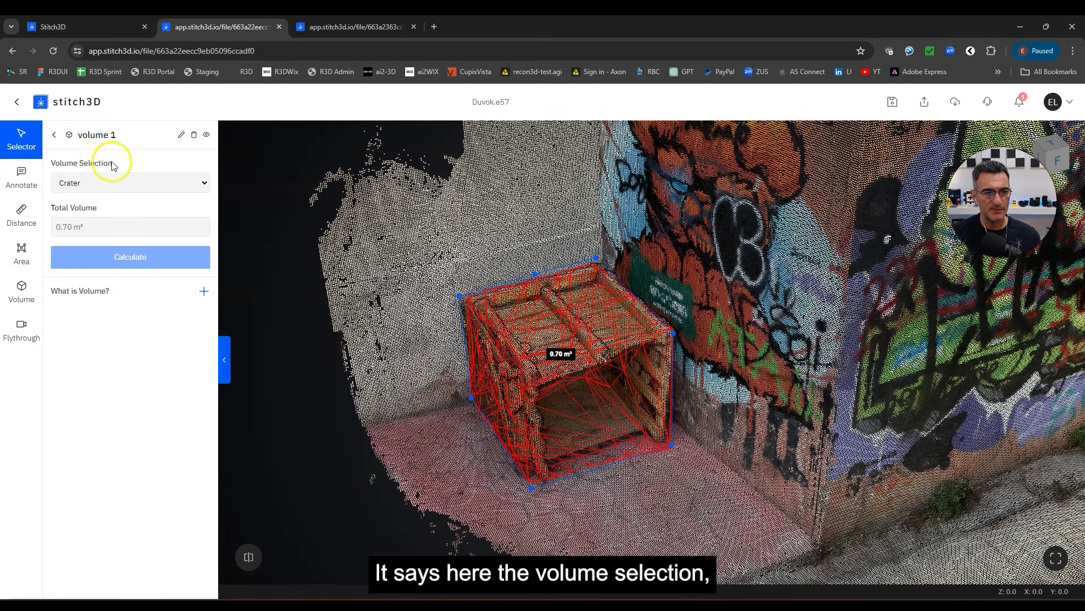
left_click(72, 188)
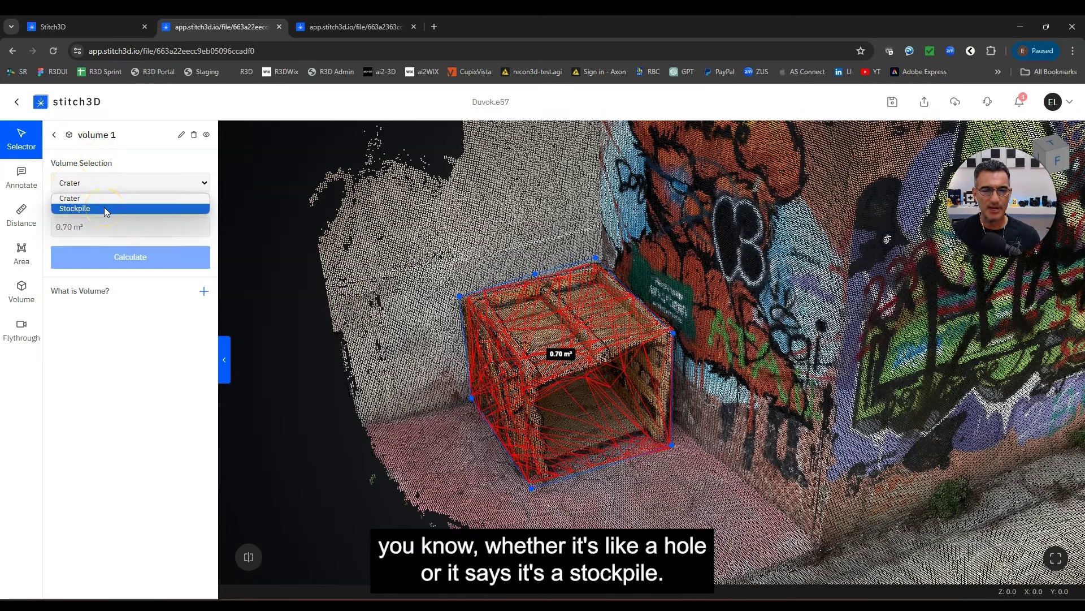
left_click(104, 198)
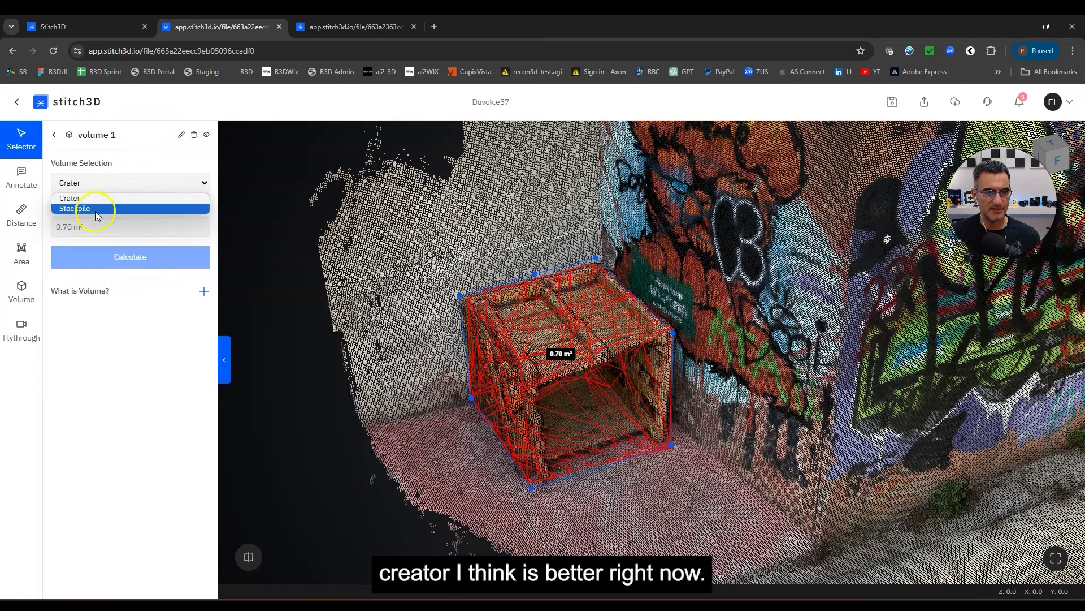
left_click(361, 237)
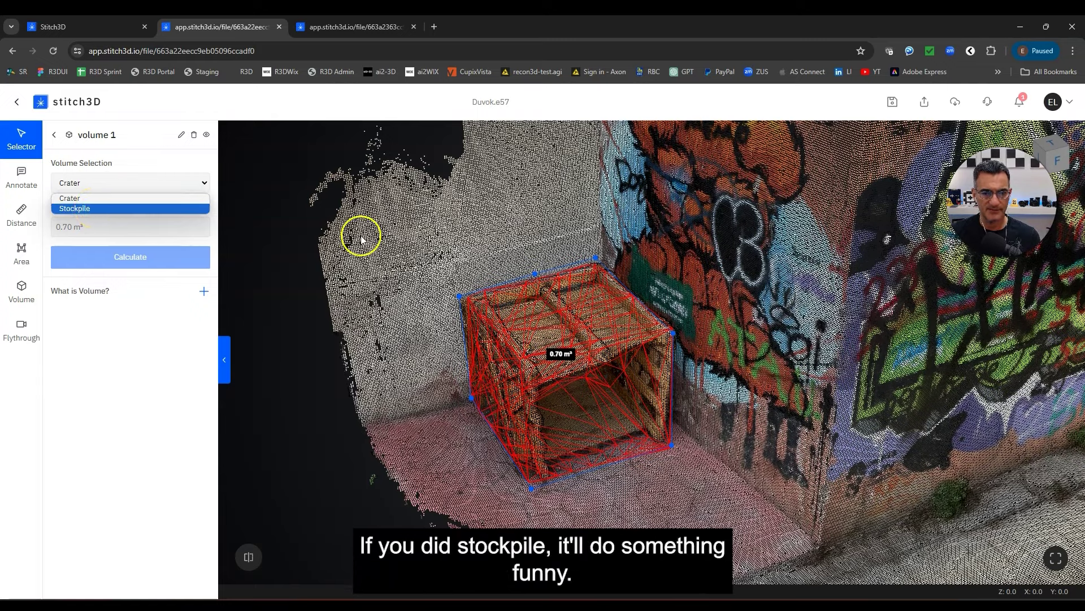
scroll(373, 235, "down", 5)
right_click_drag(505, 144, 522, 279)
left_click(499, 326)
left_click_drag(625, 321, 613, 298)
left_click_drag(603, 337, 608, 305)
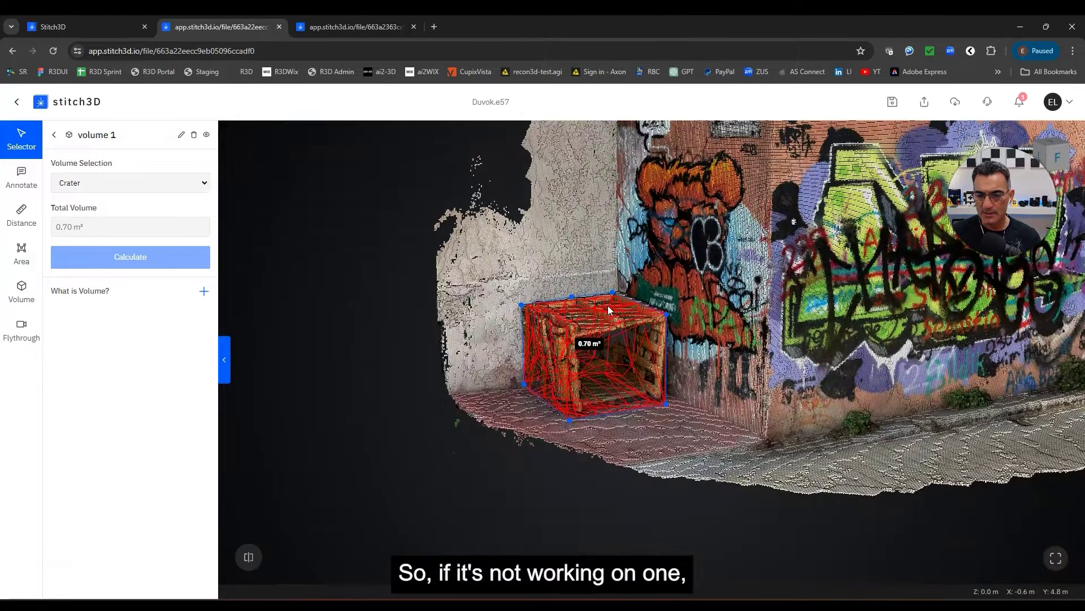
left_click_drag(669, 324, 588, 407)
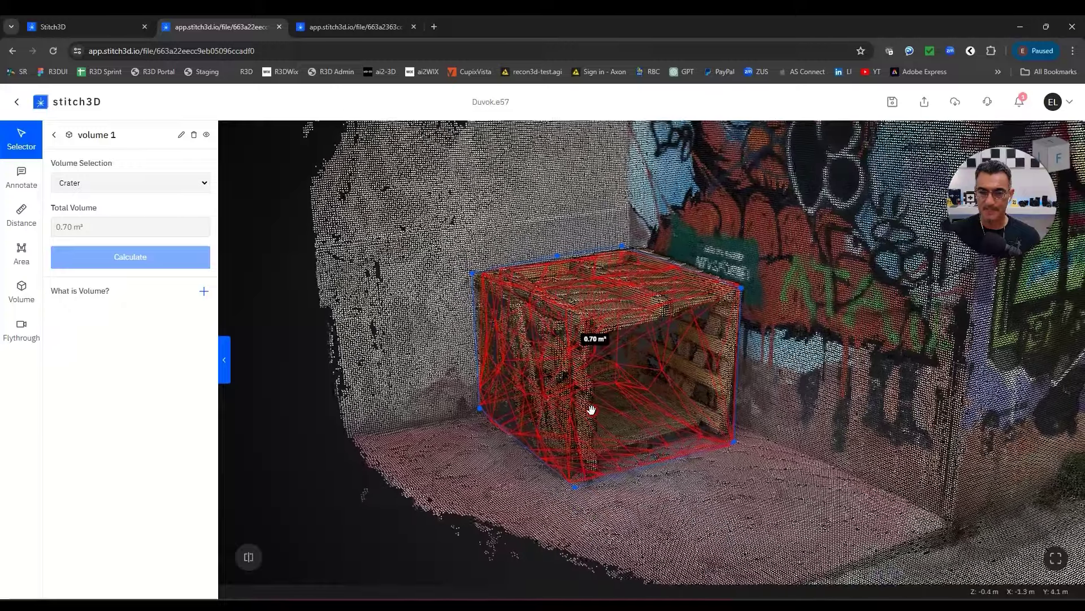
Exit the Duvok.e57 scan without saving and open Fire_Building.e57 from the file list.
left_click(17, 104)
left_click(604, 360)
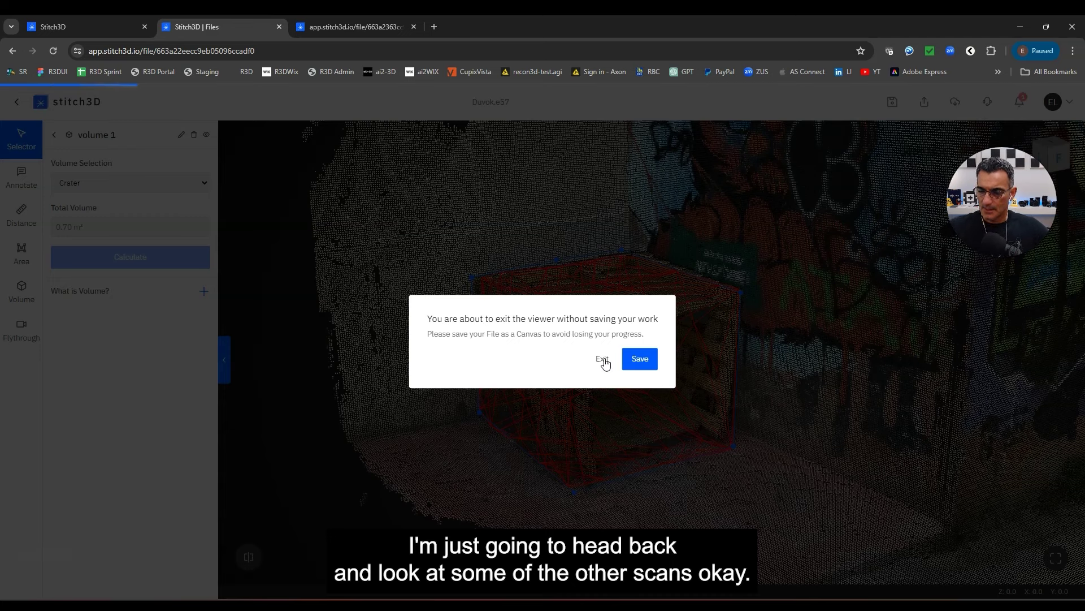
left_click(603, 360)
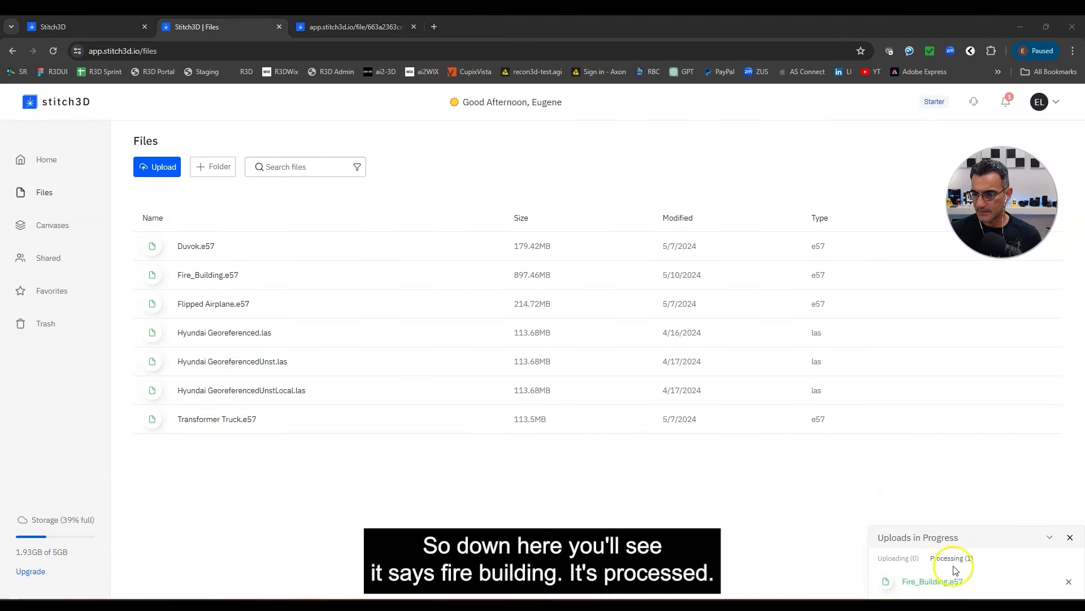
left_click(216, 276)
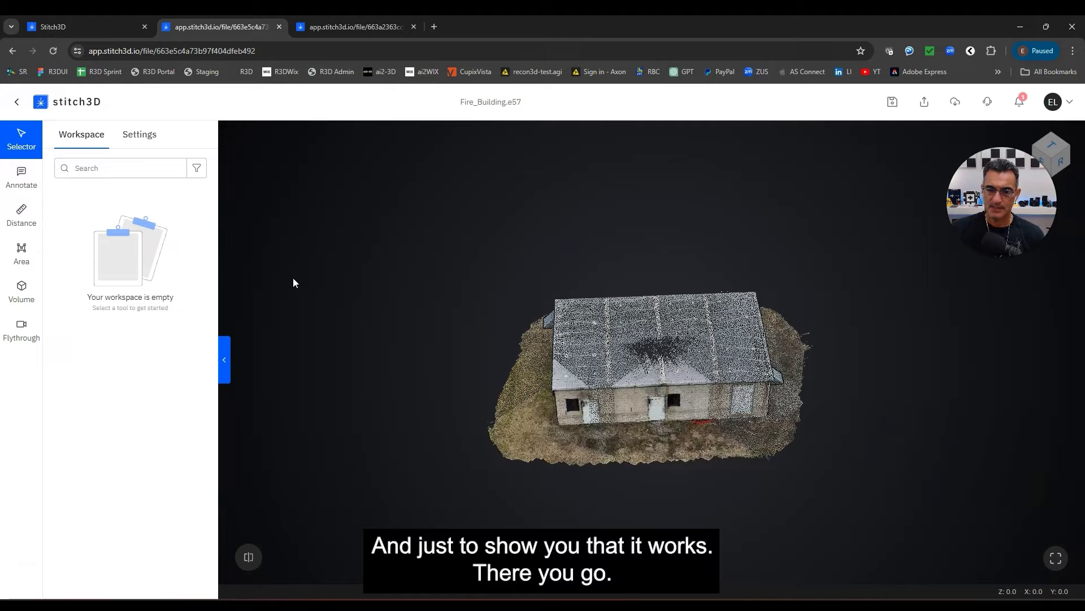
Lower the building scan's shadows to near the minimum and increase its point size by one slider notch.
left_click_drag(736, 347, 596, 390)
scroll(597, 390, "up", 3)
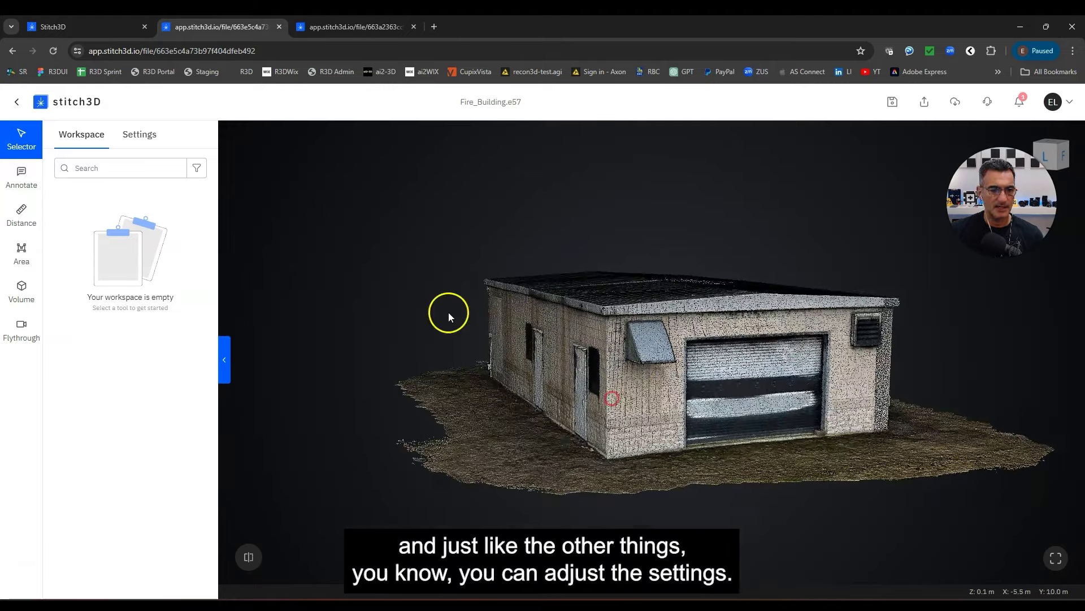
left_click(138, 135)
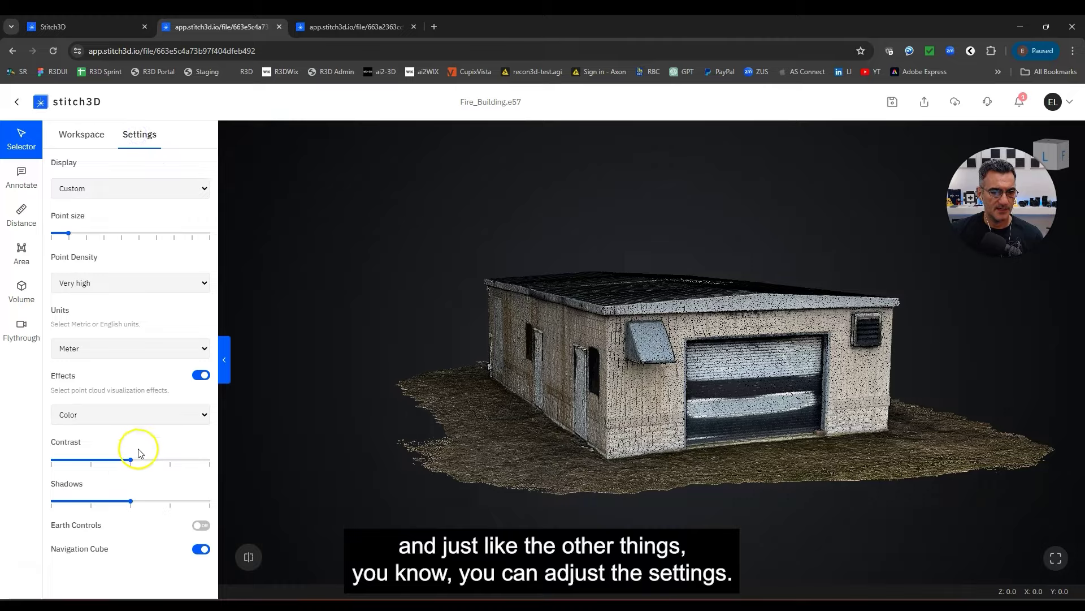
left_click_drag(130, 505, 69, 501)
left_click_drag(554, 362, 618, 376)
right_click_drag(618, 376, 616, 452)
left_click_drag(66, 233, 86, 233)
left_click_drag(545, 322, 92, 322)
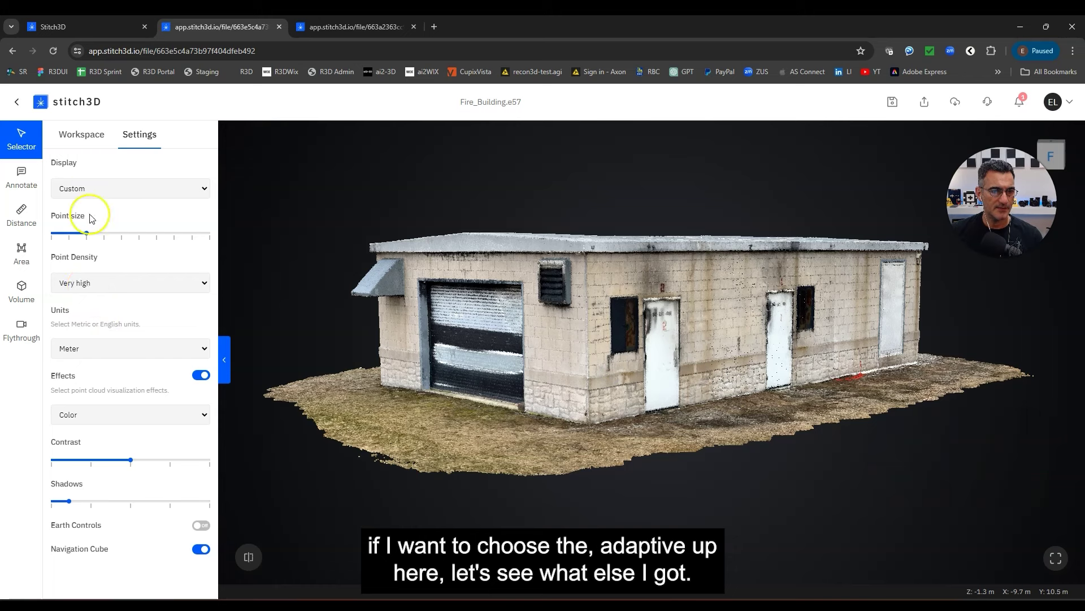
Review the display mode and measurement unit options available for the building scan.
left_click(79, 190)
left_click(81, 193)
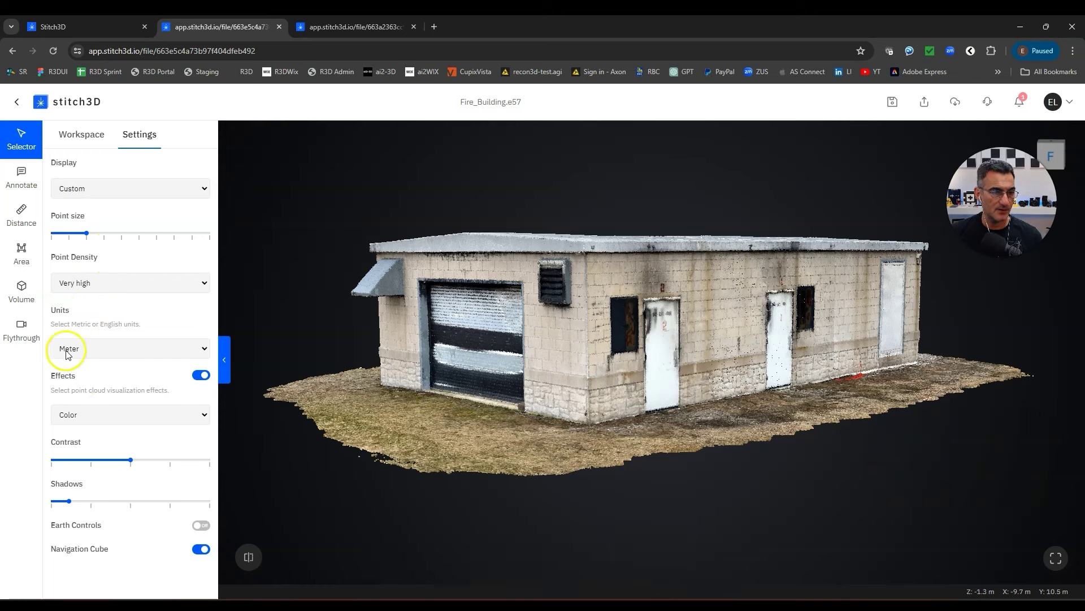
left_click(101, 349)
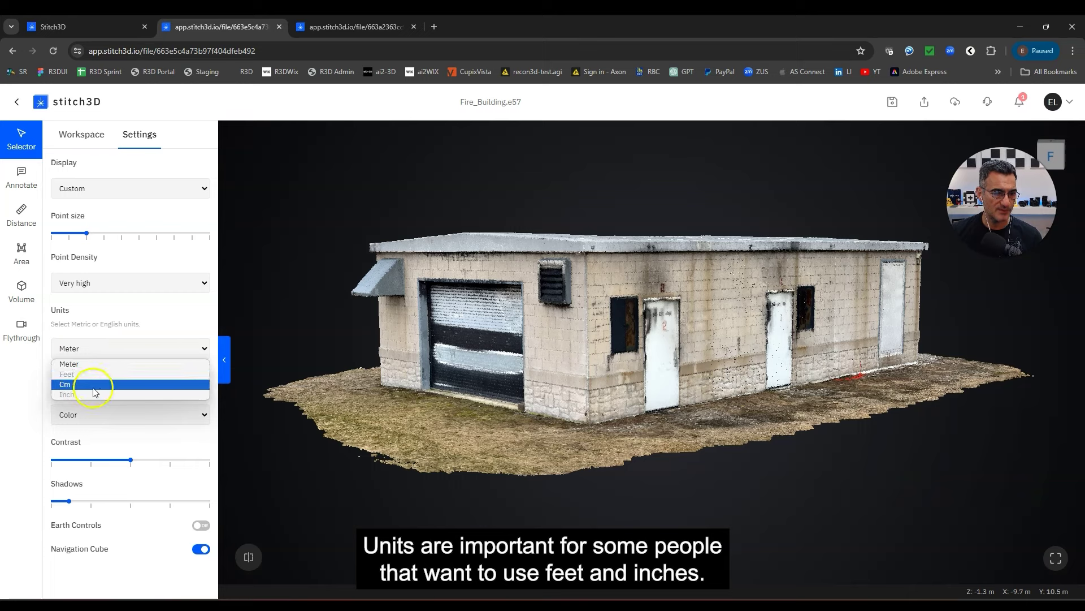
left_click(94, 348)
Apply the Elevation effect to the building scan, view it from other angles, and restore the Color effect.
left_click(105, 416)
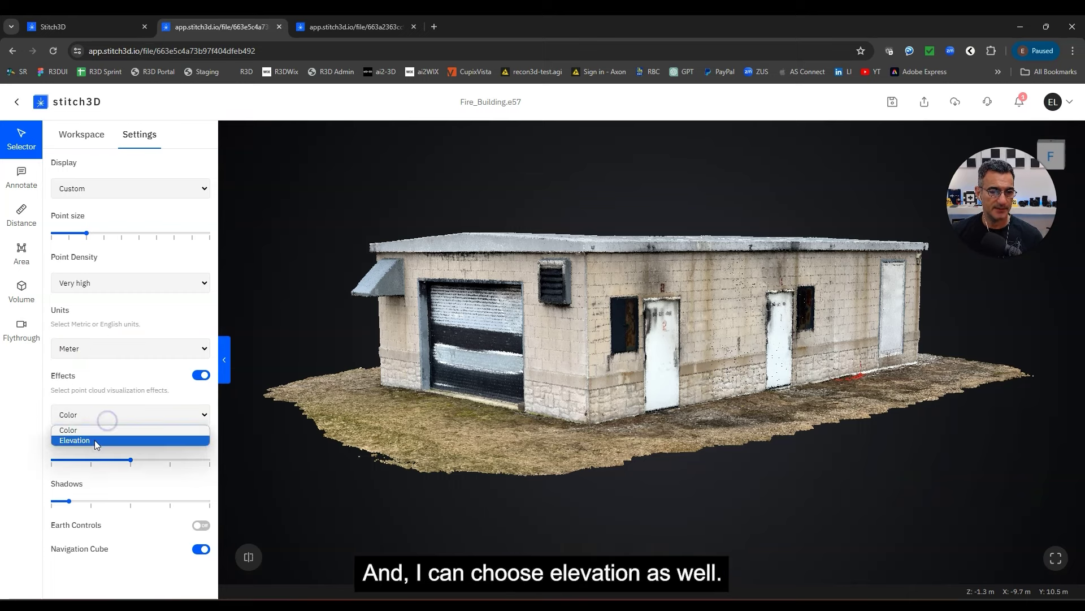
left_click(93, 440)
left_click_drag(595, 398, 639, 388)
left_click_drag(577, 419, 579, 405)
left_click(74, 416)
left_click(73, 440)
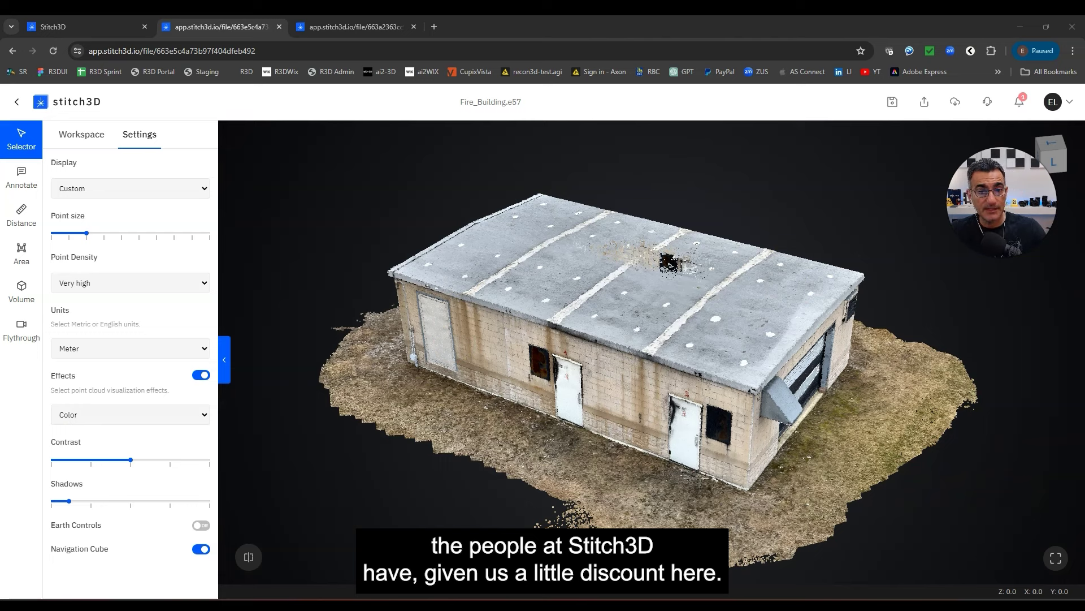
Place the Notepad window with the Recon3D discount code over the building scan and highlight the code.
left_click_drag(1084, 288, 587, 212)
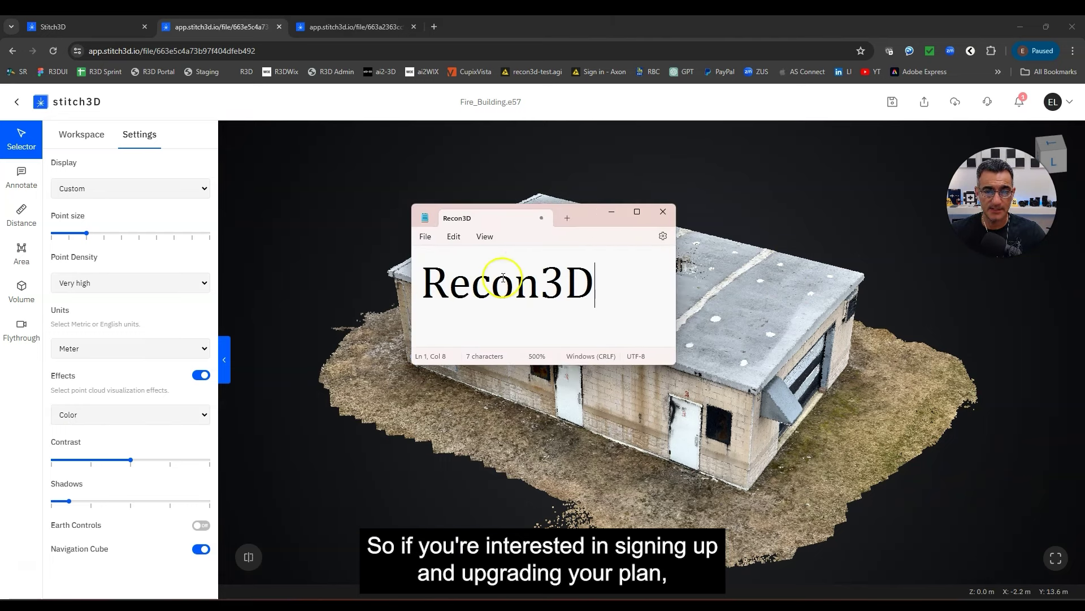
left_click_drag(618, 286, 419, 284)
left_click(623, 287)
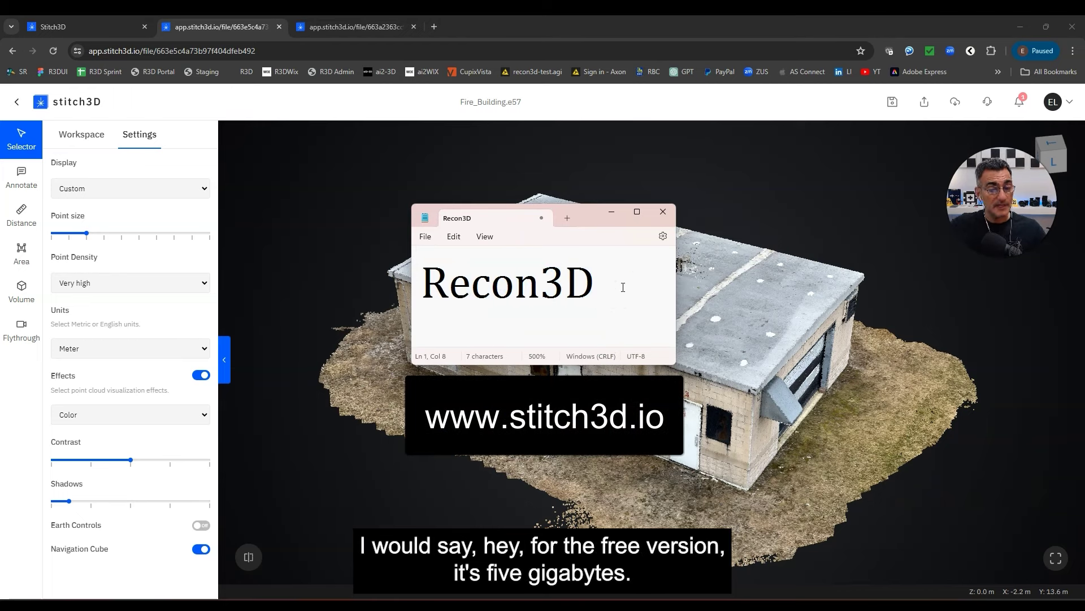